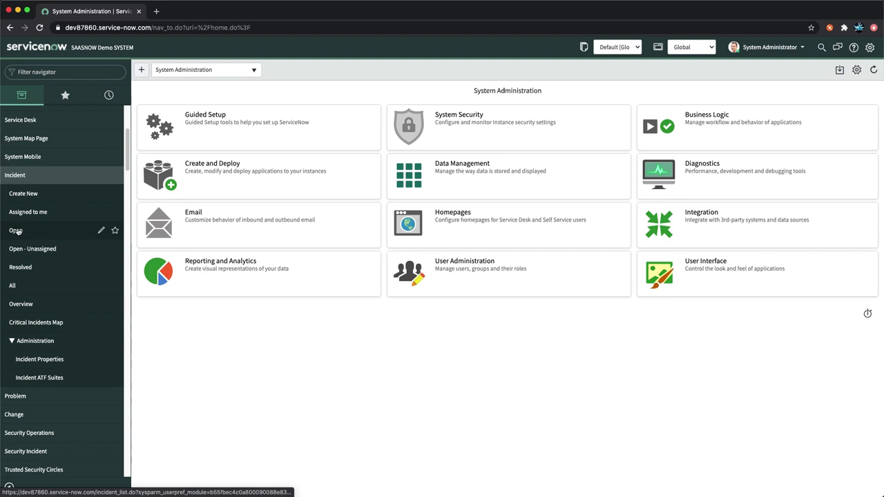
- Open incident INC0010001 from the open incidents list and export this record as XML
{"action": "left_click", "coordinate": [16, 234]}
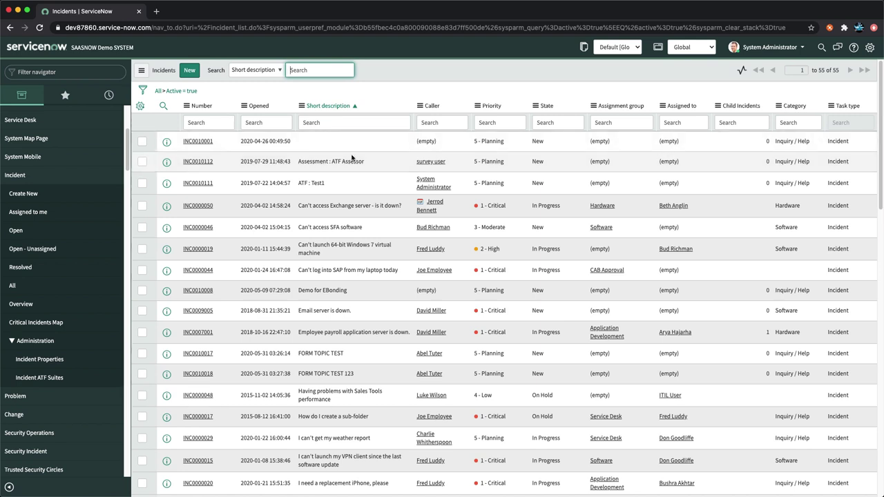
{"action": "left_click", "coordinate": [201, 145]}
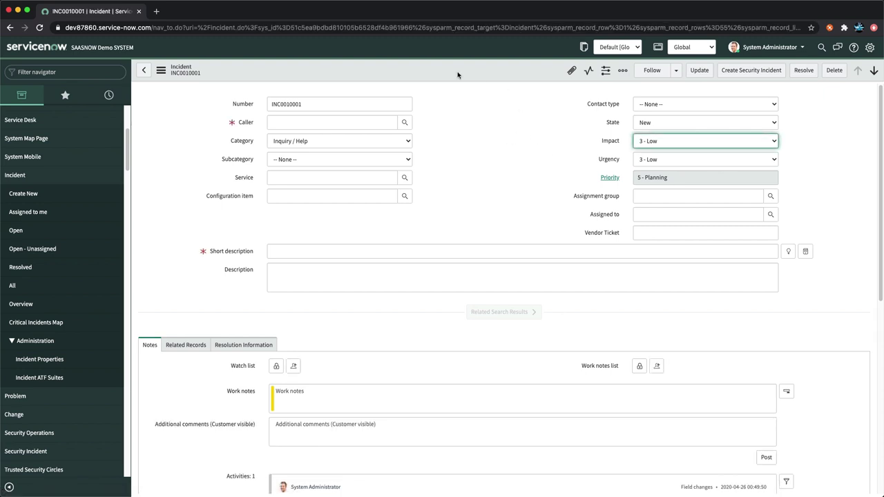
{"action": "right_click", "coordinate": [428, 71]}
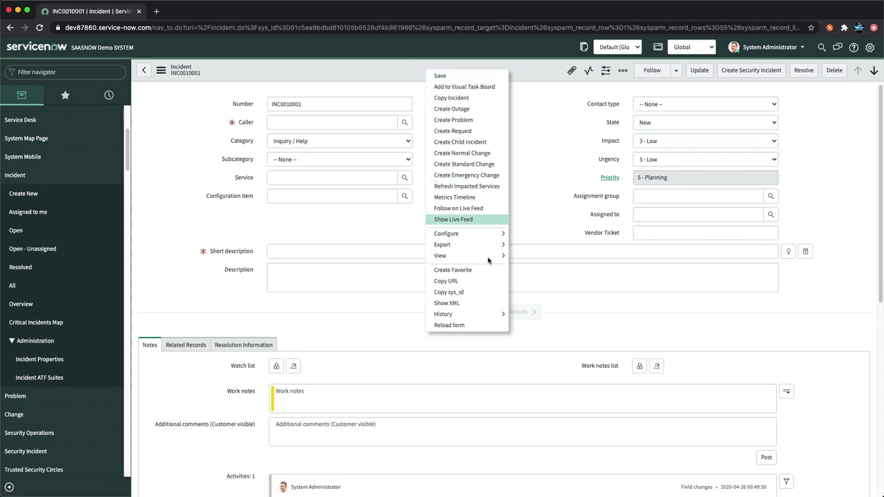
{"action": "mouse_move", "coordinate": [491, 246]}
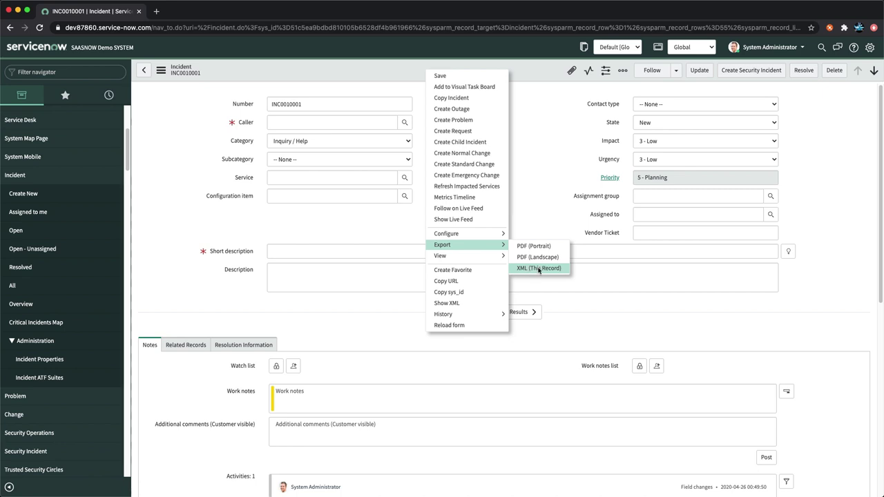
{"action": "left_click", "coordinate": [538, 269]}
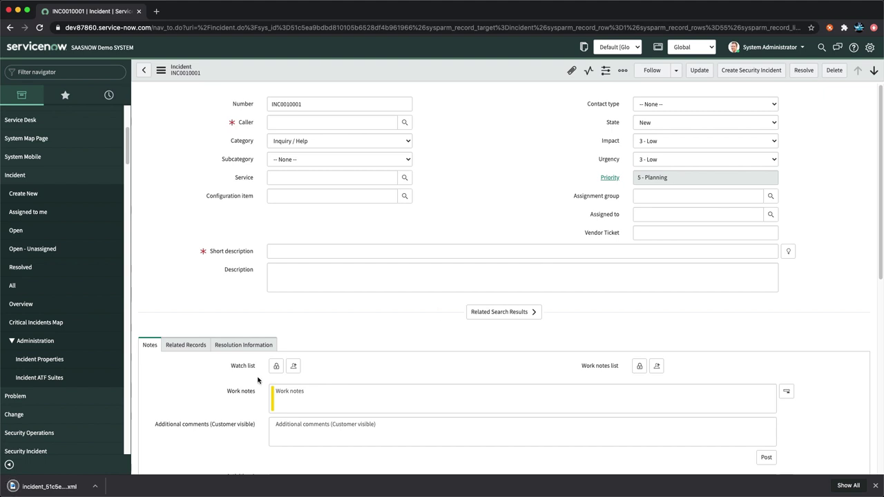
- Open the downloaded incident XML file in Visual Studio Code and look through its fields from beginning to end
{"action": "mouse_move", "coordinate": [92, 492]}
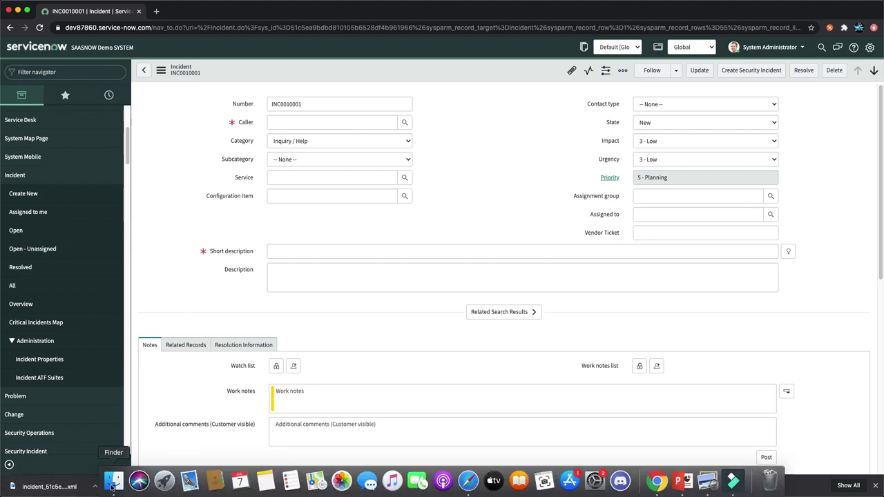
{"action": "left_click", "coordinate": [72, 489]}
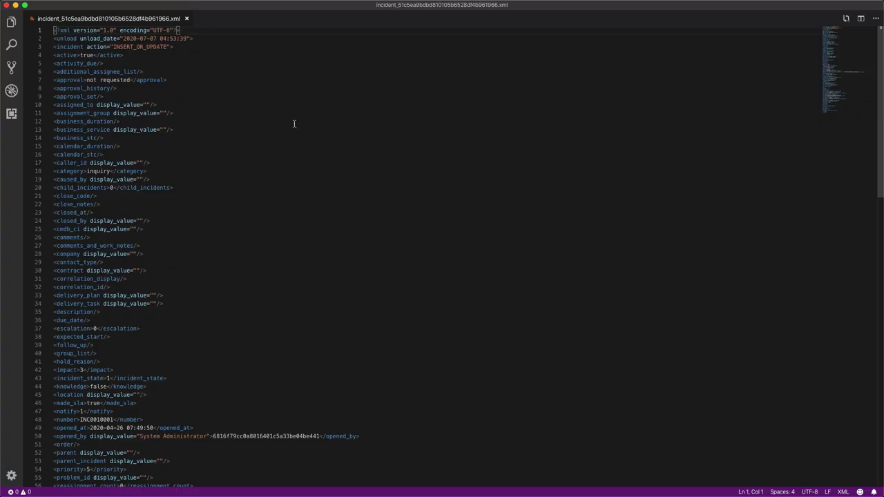
{"action": "left_click", "coordinate": [186, 138]}
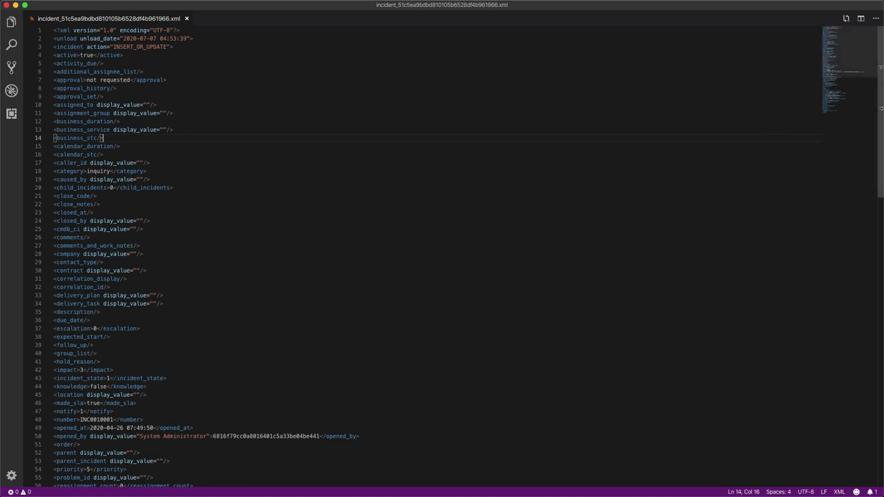
{"action": "left_click_drag", "start_coordinate": [881, 111], "coordinate": [878, 92]}
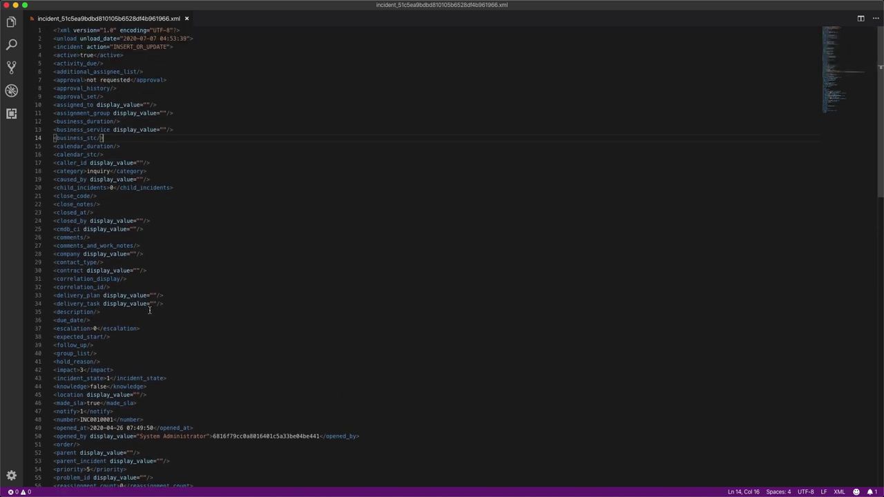
{"action": "left_click_drag", "start_coordinate": [881, 134], "coordinate": [870, 259]}
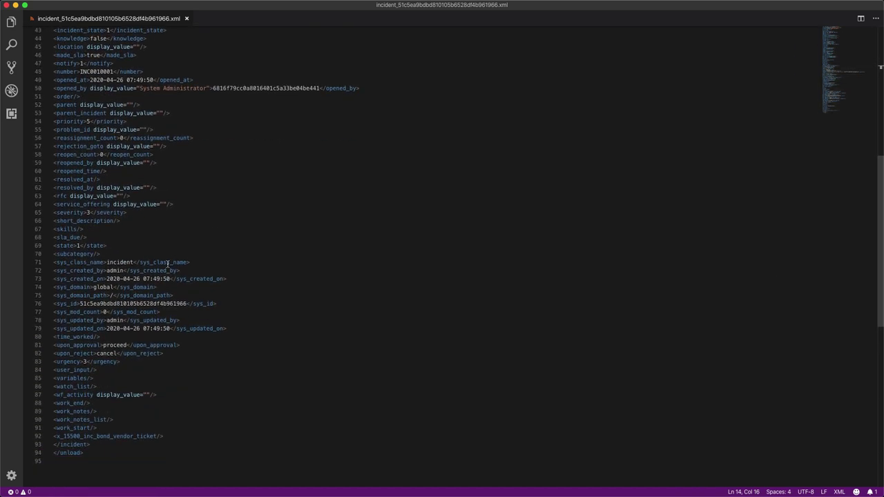
{"action": "left_click_drag", "start_coordinate": [879, 241], "coordinate": [876, 65]}
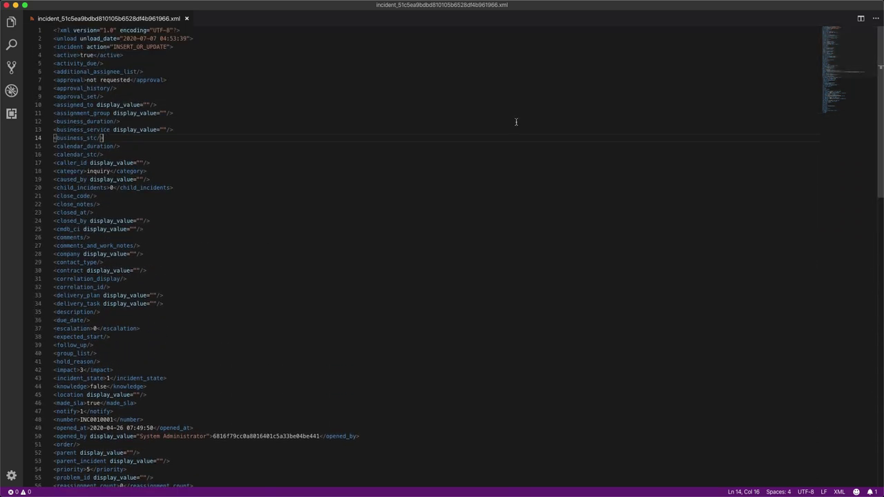
- Search the XML file for "short" to locate the short_description element
{"action": "left_click", "coordinate": [315, 178]}
{"action": "key", "text": "super+f"}
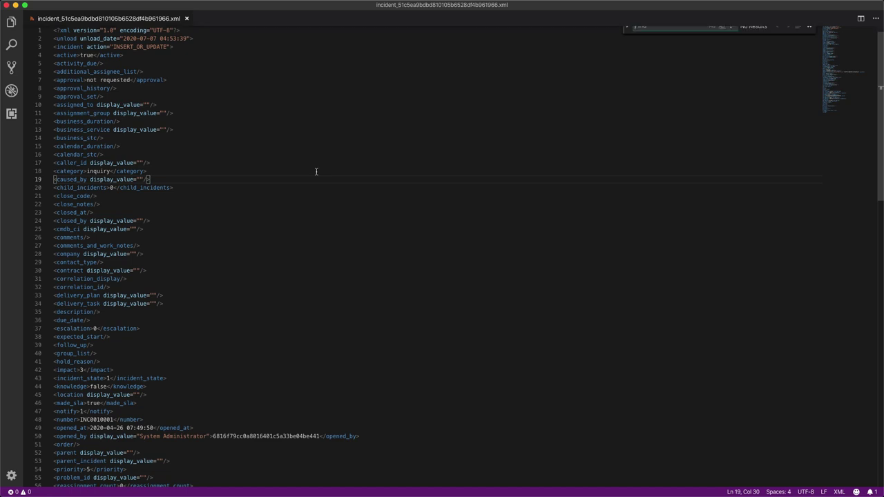
{"action": "type", "text": "s"}
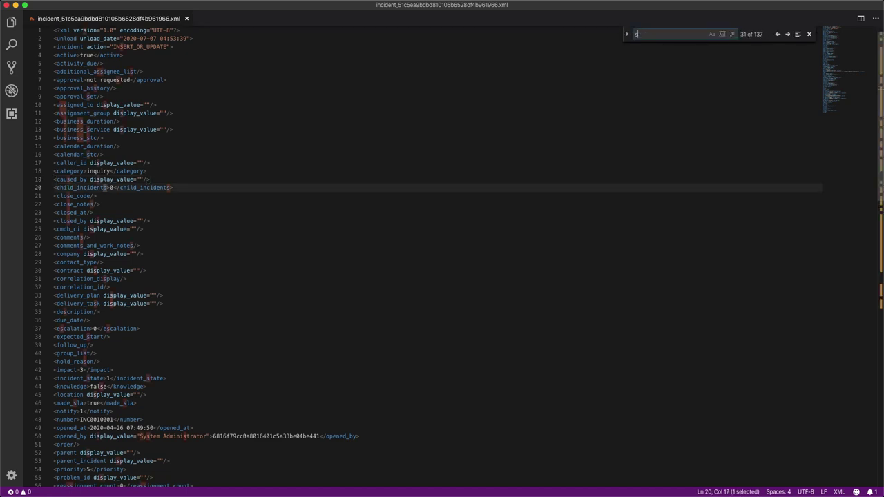
{"action": "type", "text": "hort"}
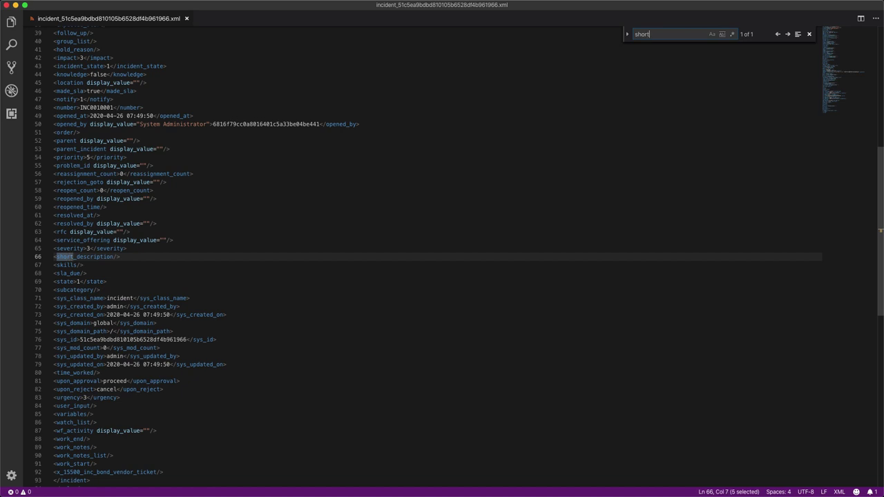
- Turn the self-closing short_description element into an opening tag by removing its slash
{"action": "left_click", "coordinate": [152, 249]}
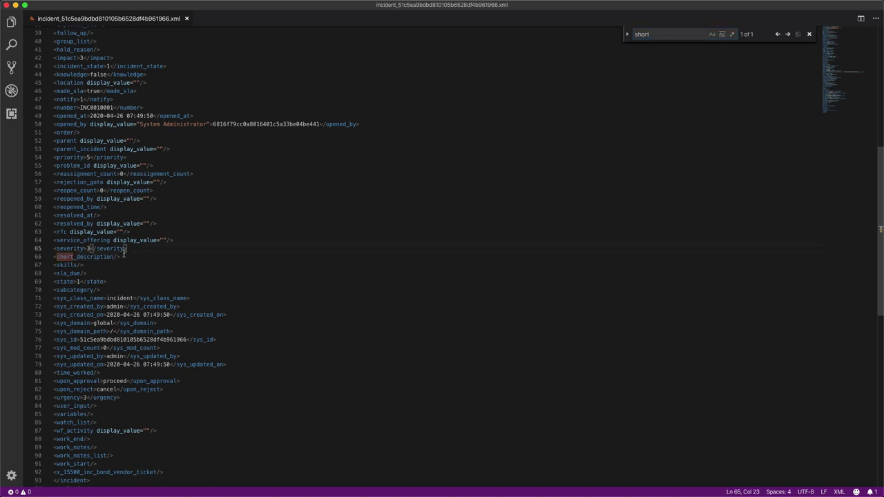
{"action": "left_click", "coordinate": [120, 257]}
{"action": "key", "text": "BackSpace"}
{"action": "key", "text": "BackSpace"}
{"action": "type", "text": ">"}
- Duplicate the short_description tag directly after itself and add a slash so the copy becomes the closing tag
{"action": "left_click_drag", "start_coordinate": [117, 256], "coordinate": [107, 256]}
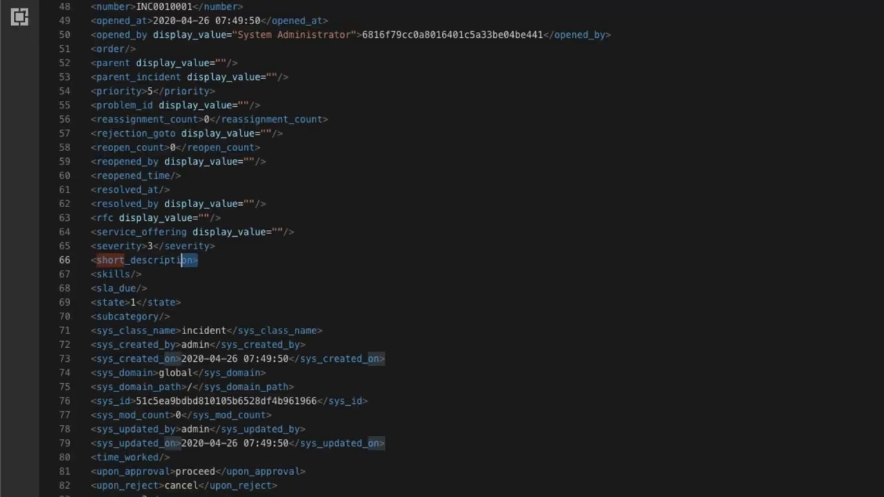
{"action": "key", "text": "shift+Left"}
{"action": "key", "text": "shift+Left"}
{"action": "key", "text": "shift+Left"}
{"action": "key", "text": "shift+Left"}
{"action": "key", "text": "shift+Left"}
{"action": "key", "text": "shift+Left"}
{"action": "key", "text": "shift+Left"}
{"action": "key", "text": "shift+Left"}
{"action": "key", "text": "shift+Left"}
{"action": "key", "text": "shift+Left"}
{"action": "key", "text": "shift+Left"}
{"action": "key", "text": "shift+Left"}
{"action": "key", "text": "shift+Left"}
{"action": "key", "text": "shift+Left"}
{"action": "key", "text": "shift+Left"}
{"action": "key", "text": "shift+Left"}
{"action": "key", "text": "ctrl+c"}
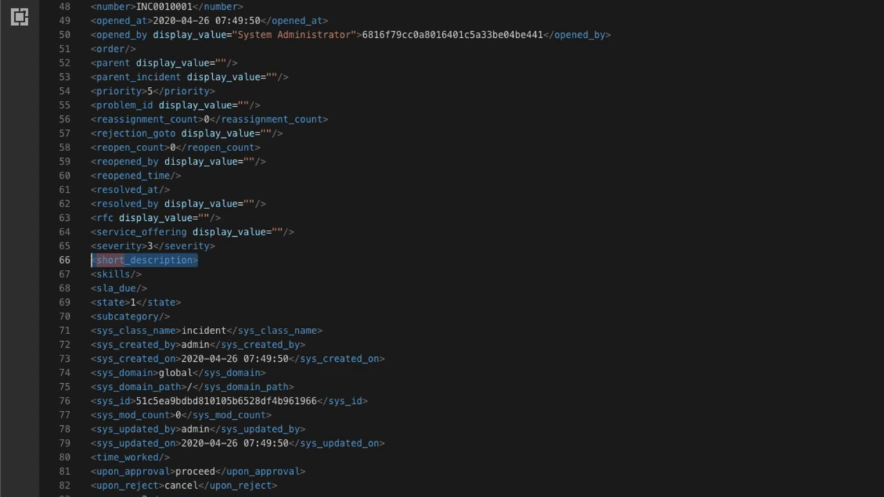
{"action": "left_click", "coordinate": [198, 260]}
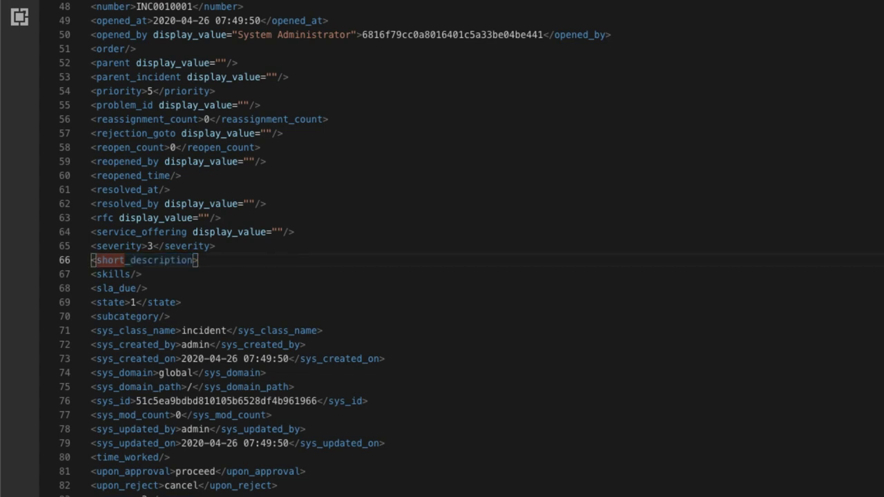
{"action": "key", "text": "ctrl+v"}
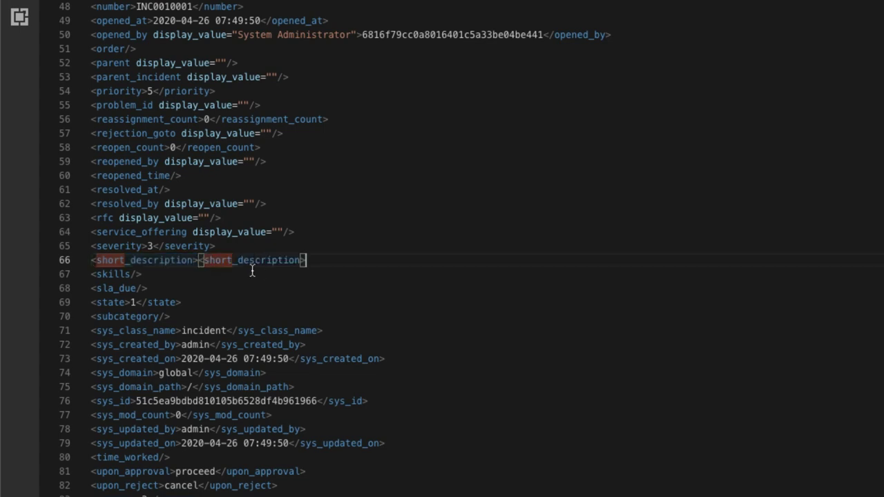
{"action": "left_click", "coordinate": [204, 260]}
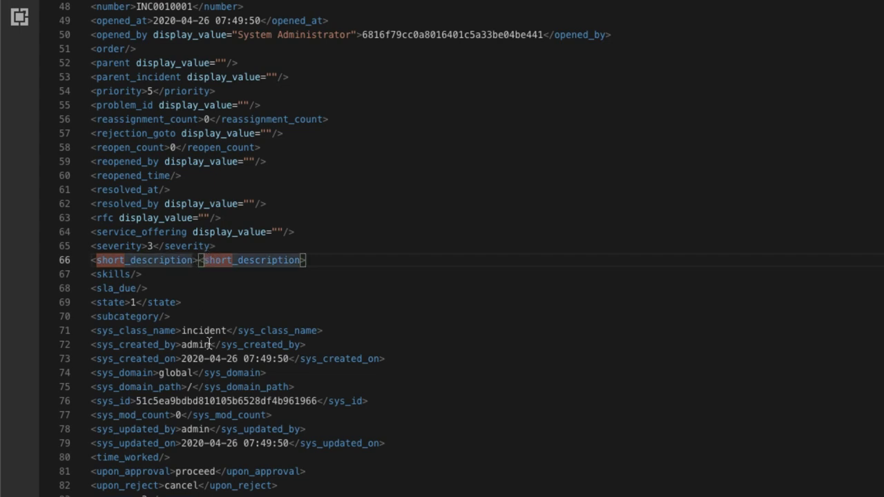
{"action": "type", "text": "/"}
- Enter "This is a demo for importing data" between the short_description tags and dismiss the text search
{"action": "left_click", "coordinate": [198, 262]}
{"action": "type", "text": "This is a de"}
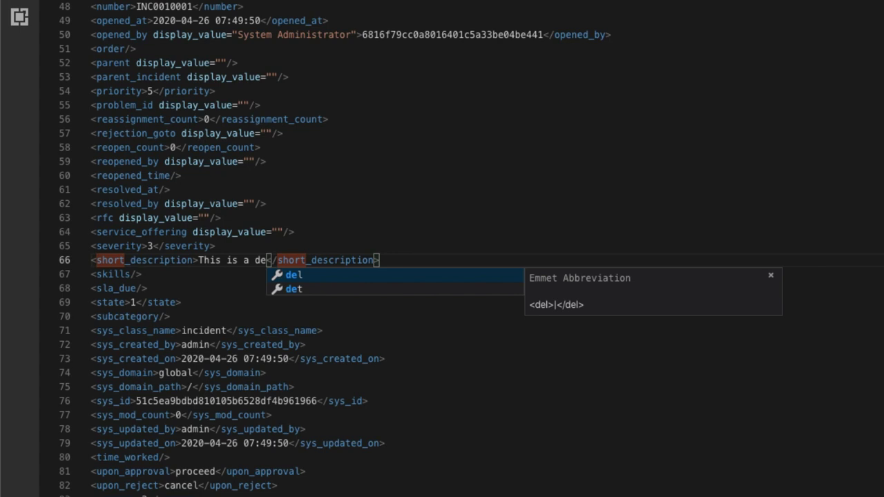
{"action": "type", "text": "mo for import"}
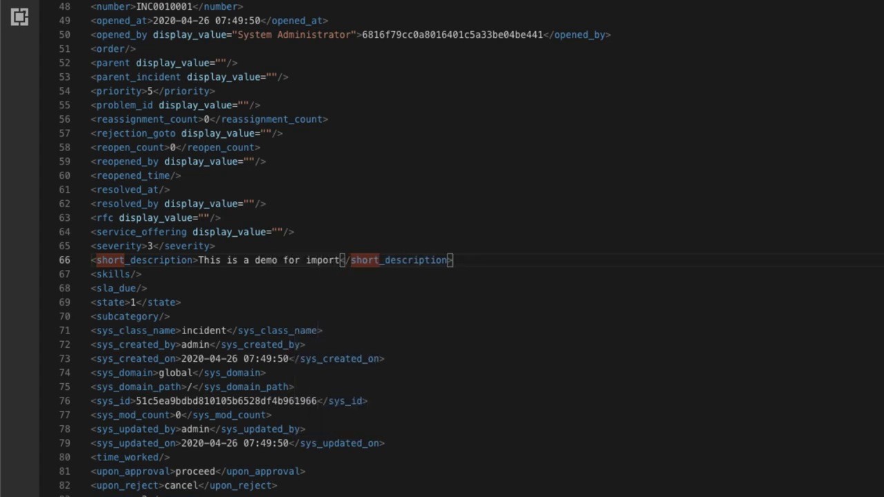
{"action": "type", "text": "i</short_description"}
{"action": "key", "text": "BackSpace"}
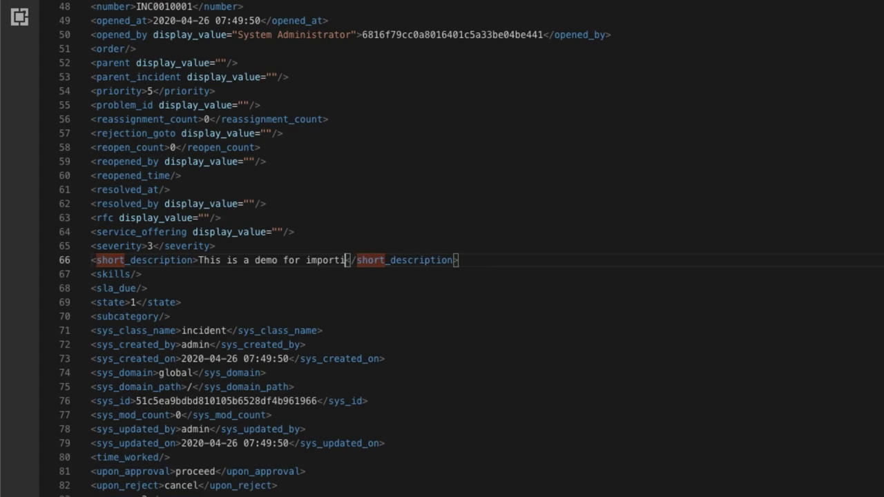
{"action": "type", "text": "ng data"}
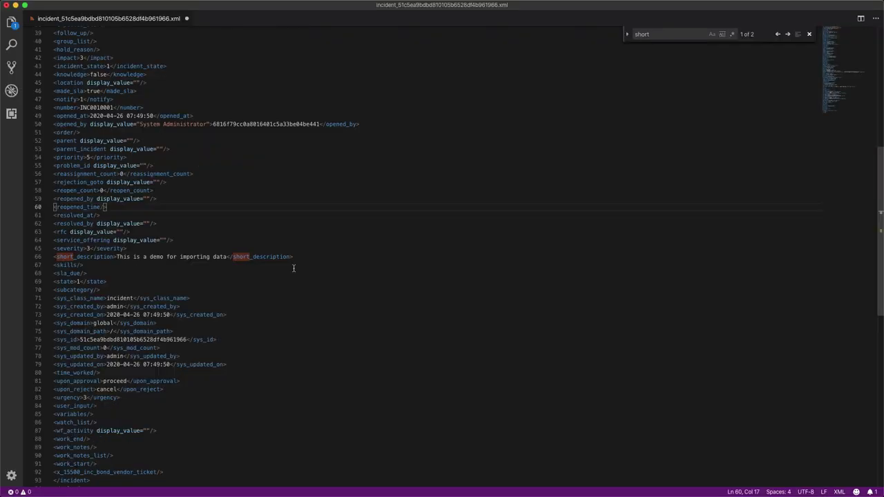
{"action": "left_click", "coordinate": [808, 34]}
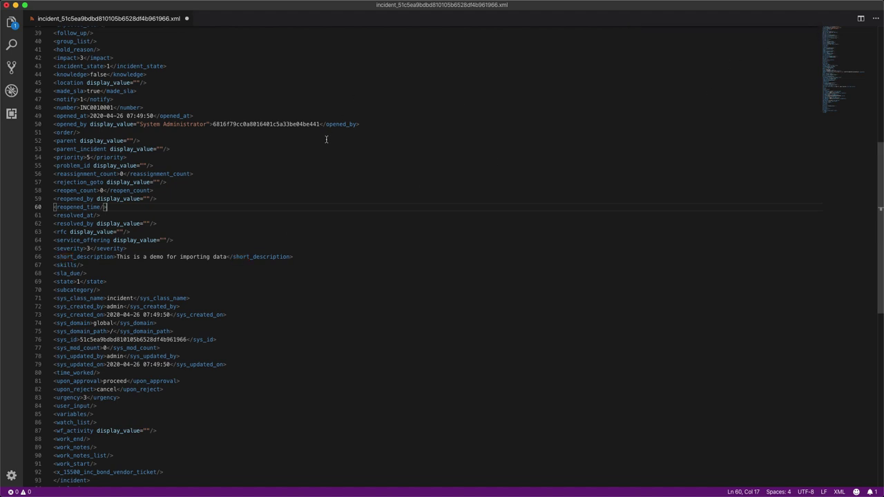
- Save the edited incident XML file and close it in the editor
{"action": "right_click", "coordinate": [121, 21]}
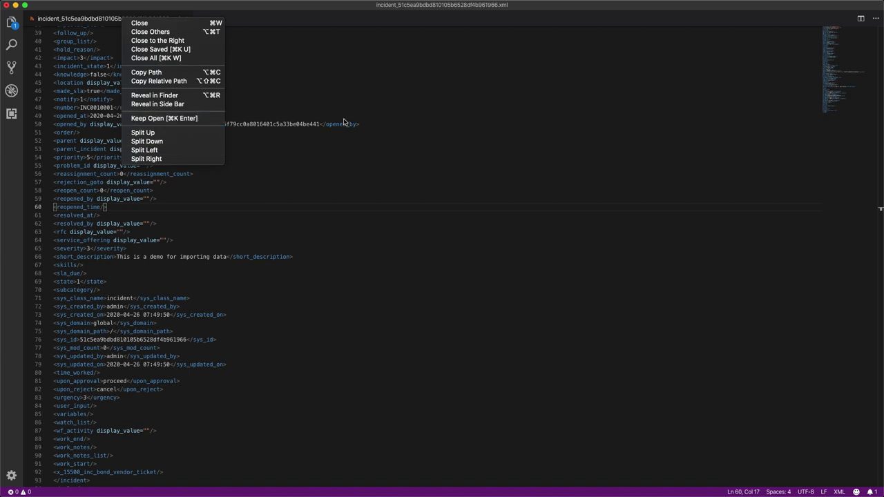
{"action": "left_click", "coordinate": [318, 157]}
{"action": "left_click", "coordinate": [55, 4]}
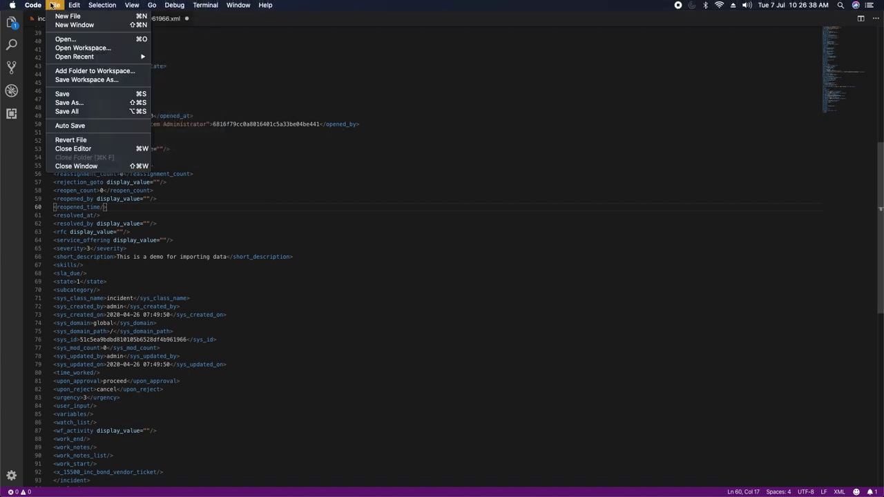
{"action": "left_click", "coordinate": [73, 95]}
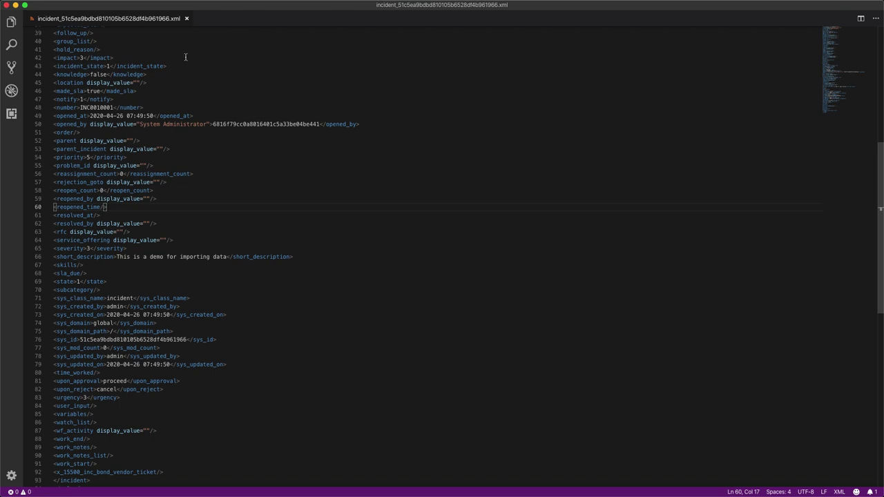
{"action": "left_click", "coordinate": [186, 20]}
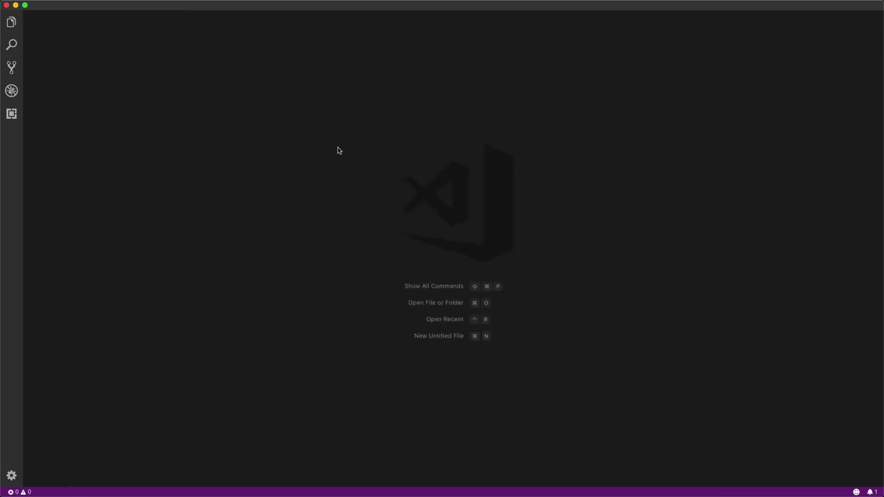
- Switch back to ServiceNow in the browser and show the list of open incidents
{"action": "key", "text": "super+Tab"}
{"action": "key", "text": "super+Tab"}
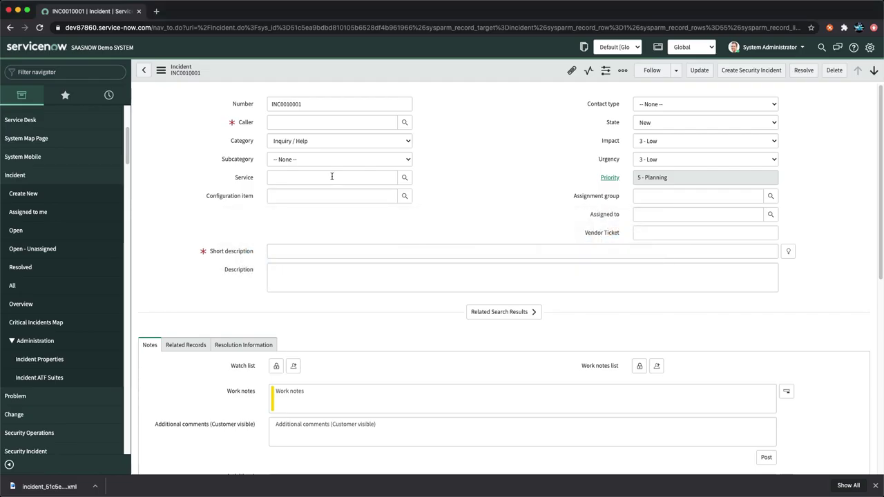
{"action": "left_click", "coordinate": [443, 137]}
{"action": "left_click", "coordinate": [16, 234]}
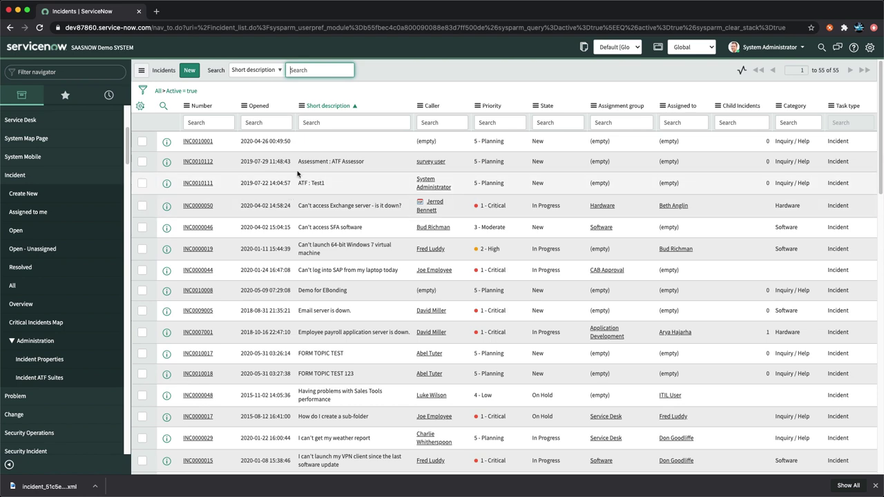
- Show the list of open problems and start an XML import from it
{"action": "left_click", "coordinate": [42, 174]}
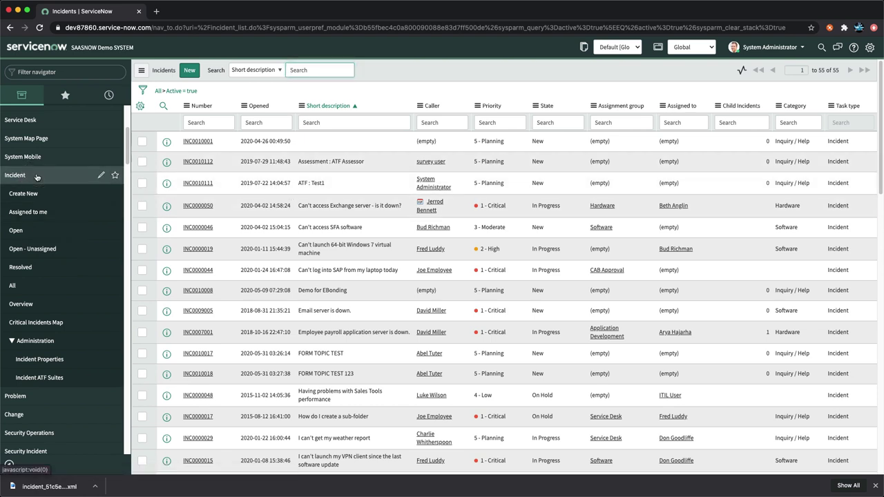
{"action": "left_click", "coordinate": [24, 209]}
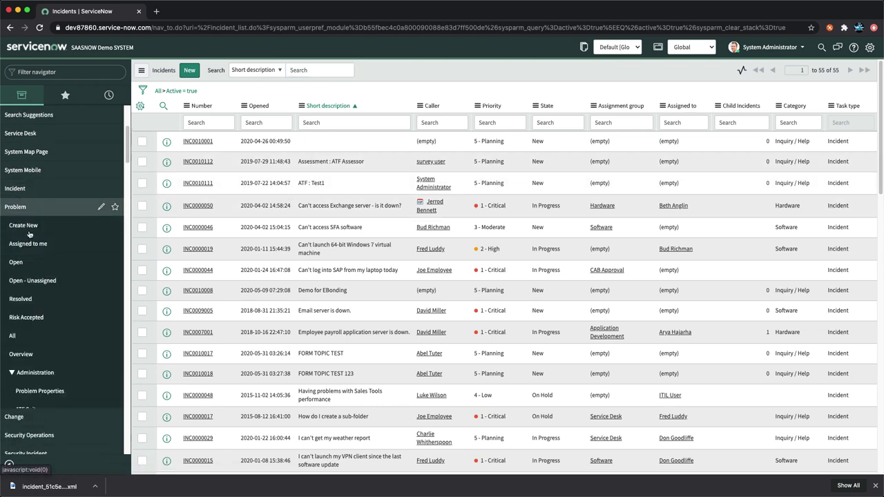
{"action": "left_click", "coordinate": [15, 264]}
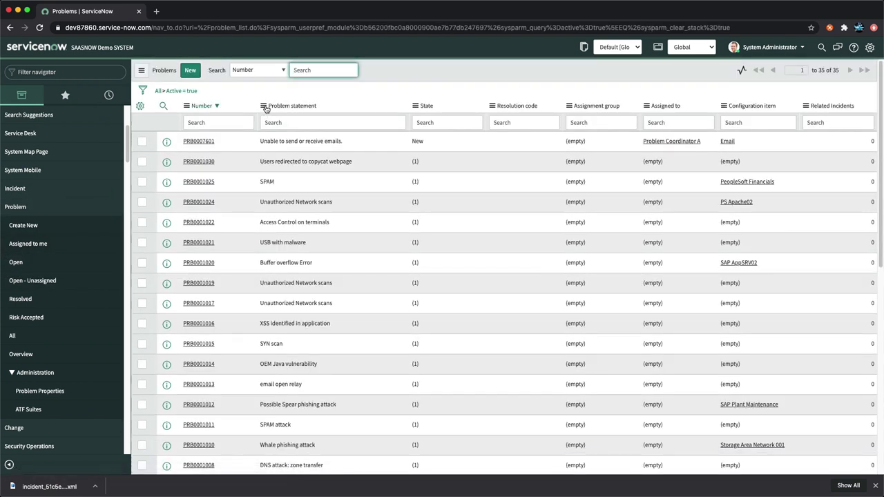
{"action": "left_click", "coordinate": [265, 107]}
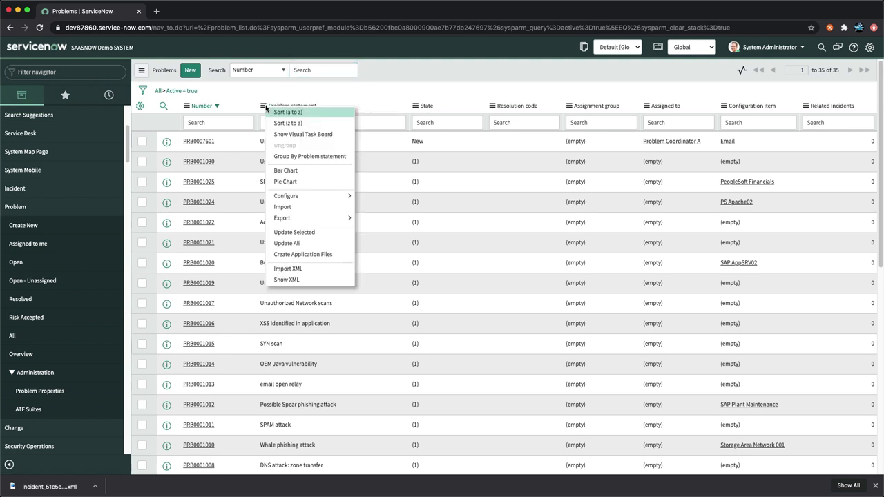
{"action": "left_click", "coordinate": [297, 270]}
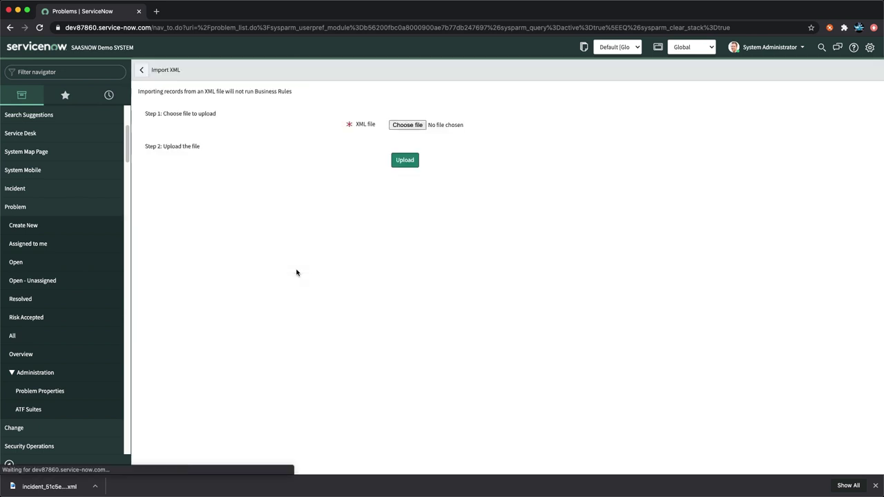
- Choose the edited incident XML file from the Downloads folder and upload it
{"action": "left_click", "coordinate": [408, 126]}
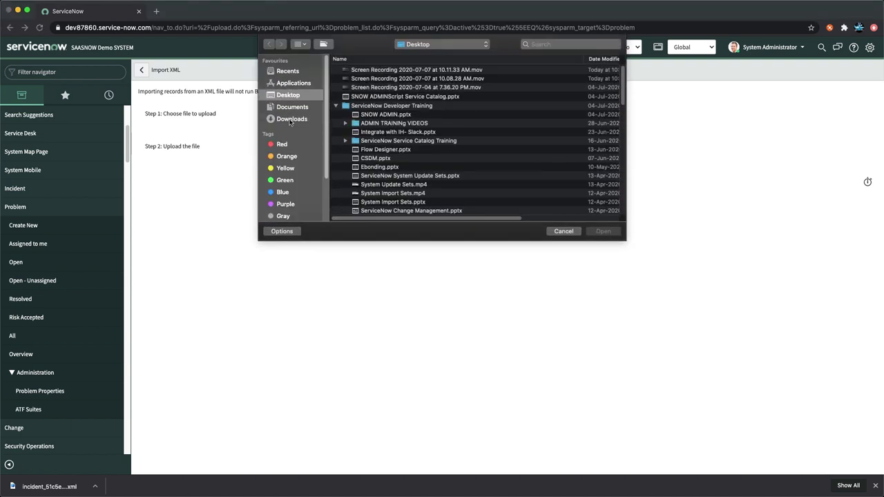
{"action": "left_click", "coordinate": [291, 120]}
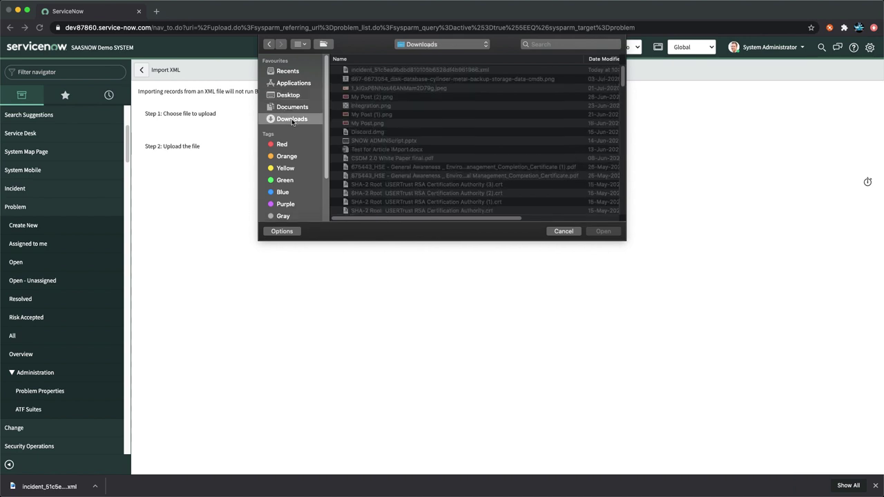
{"action": "double_click", "coordinate": [434, 69]}
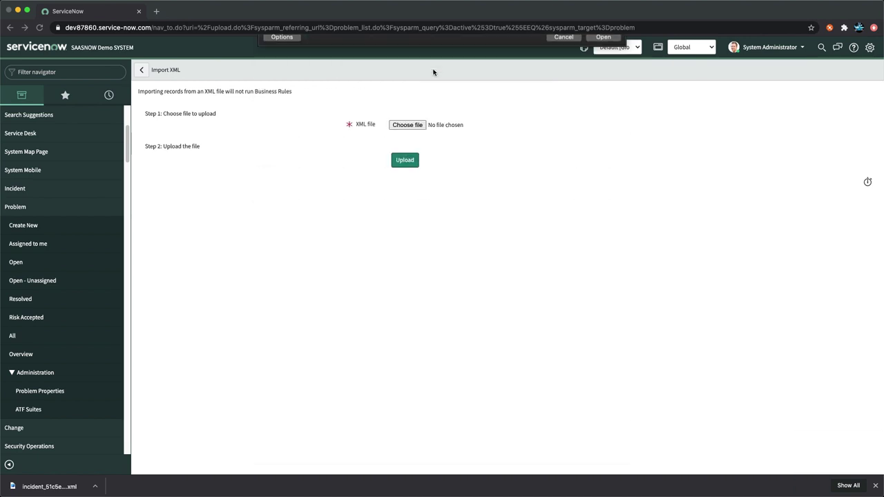
{"action": "left_click", "coordinate": [405, 163]}
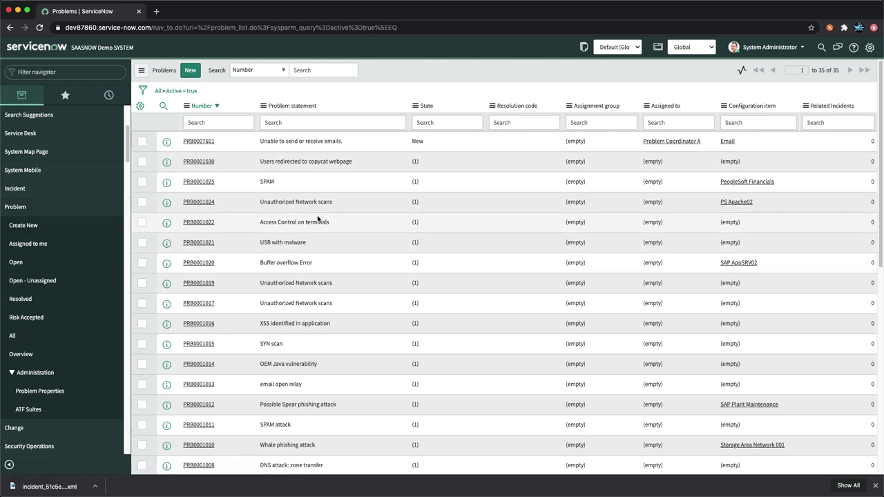
- Show the list of open incidents, look through it sorted by number ascending, and re-sort it by number descending
{"action": "left_click", "coordinate": [16, 188]}
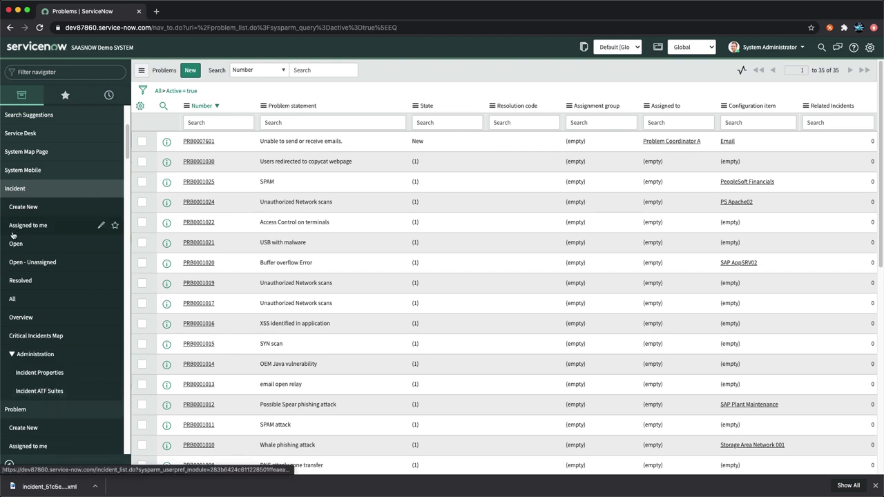
{"action": "left_click", "coordinate": [17, 246]}
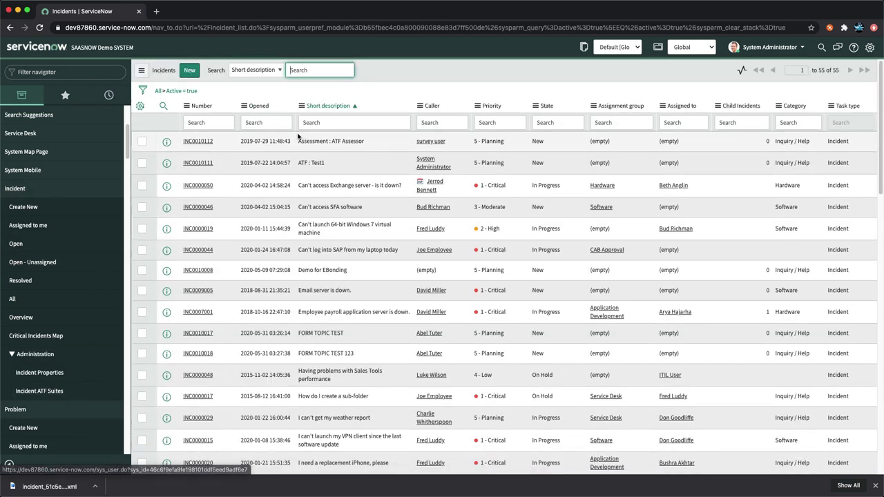
{"action": "left_click", "coordinate": [205, 107]}
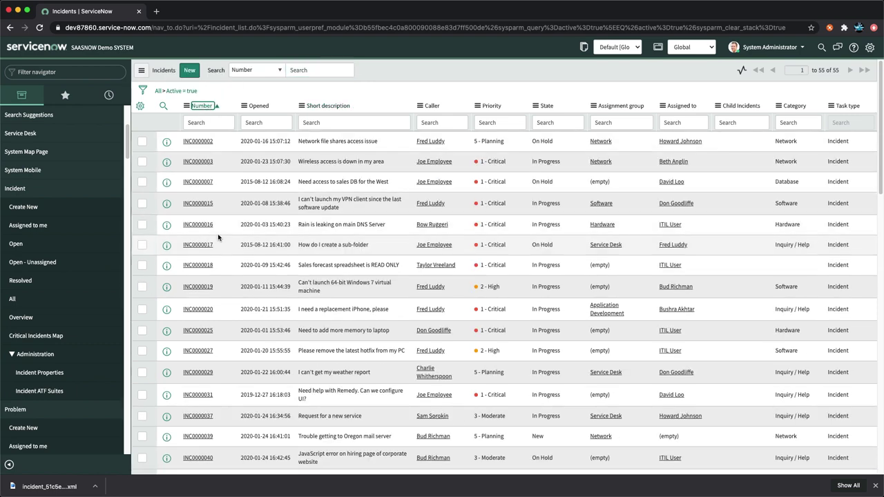
{"action": "scroll", "coordinate": [218, 238], "scroll_direction": "down", "scroll_amount": 15}
{"action": "scroll", "coordinate": [288, 254], "scroll_direction": "up", "scroll_amount": 15}
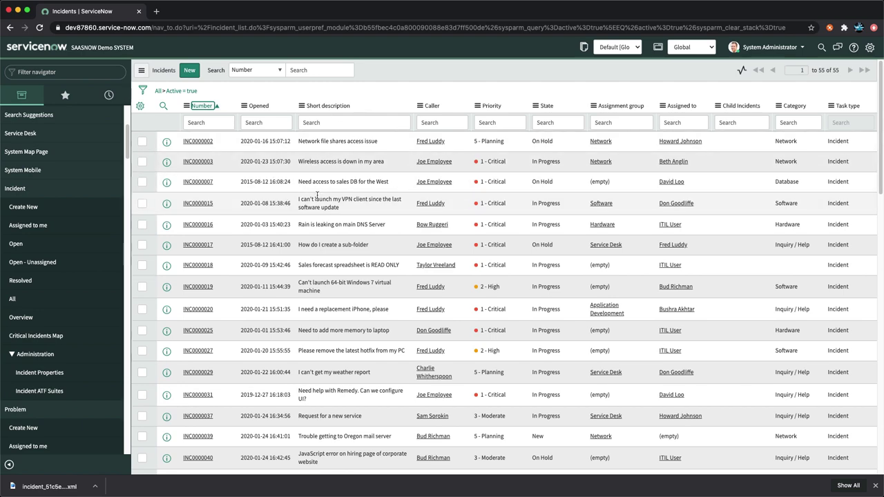
{"action": "scroll", "coordinate": [322, 252], "scroll_direction": "down", "scroll_amount": 5}
{"action": "scroll", "coordinate": [230, 189], "scroll_direction": "up", "scroll_amount": 5}
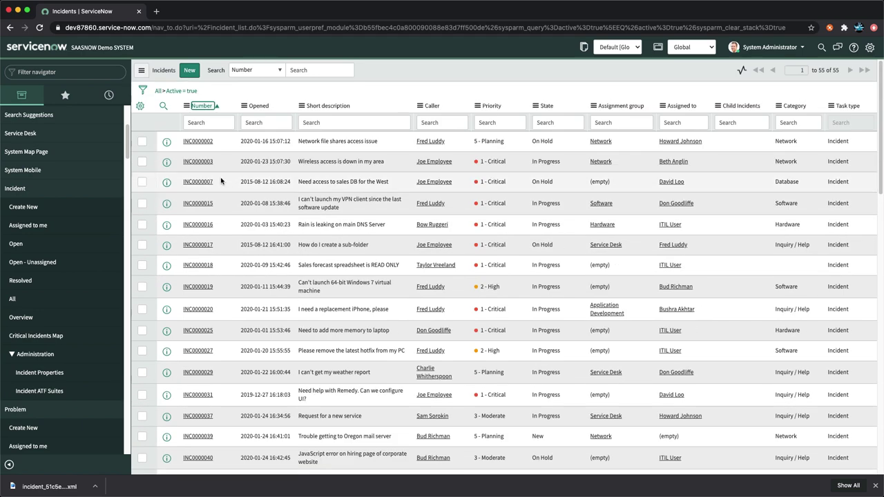
{"action": "left_click", "coordinate": [203, 110]}
{"action": "scroll", "coordinate": [246, 196], "scroll_direction": "down", "scroll_amount": 1}
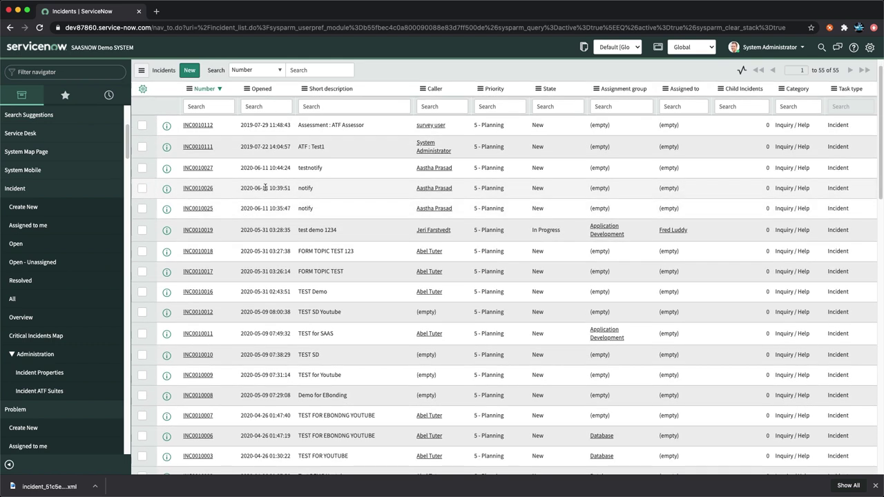
{"action": "scroll", "coordinate": [246, 195], "scroll_direction": "up", "scroll_amount": 1}
- Remove the active filter, search all incidents for short descriptions matching "*im", and open the imported incident at its short description
{"action": "left_click", "coordinate": [319, 122]}
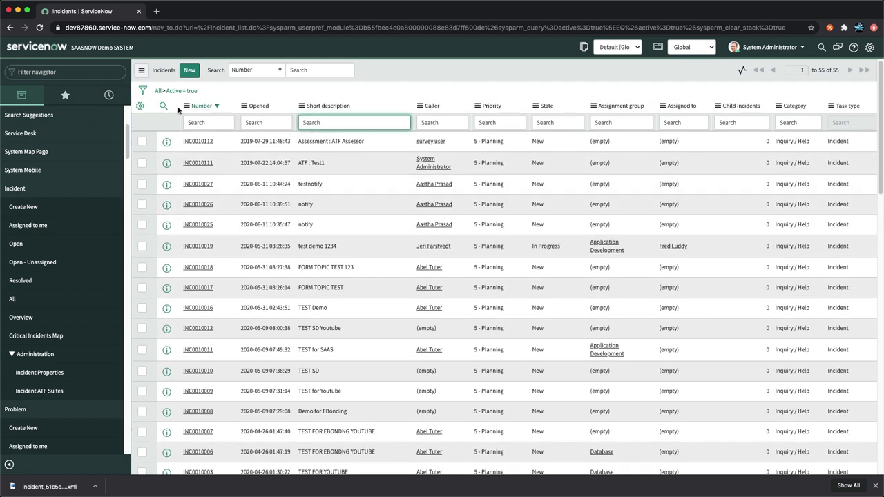
{"action": "left_click", "coordinate": [158, 91]}
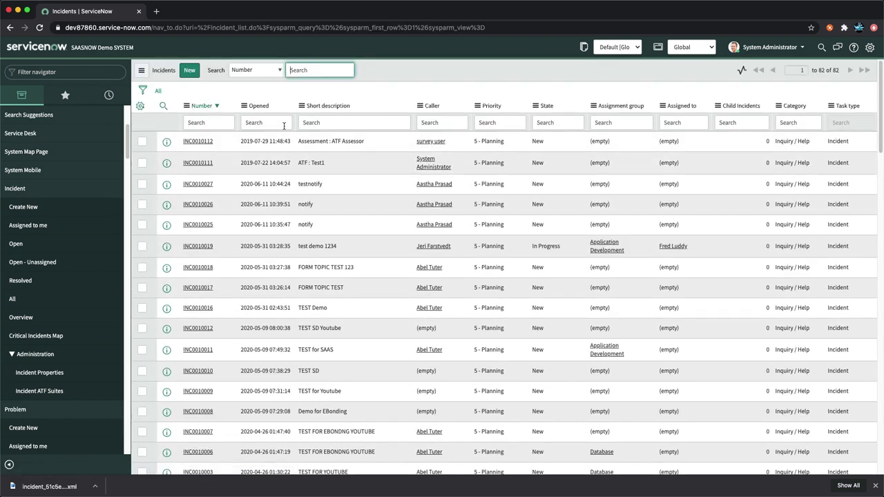
{"action": "left_click", "coordinate": [335, 122]}
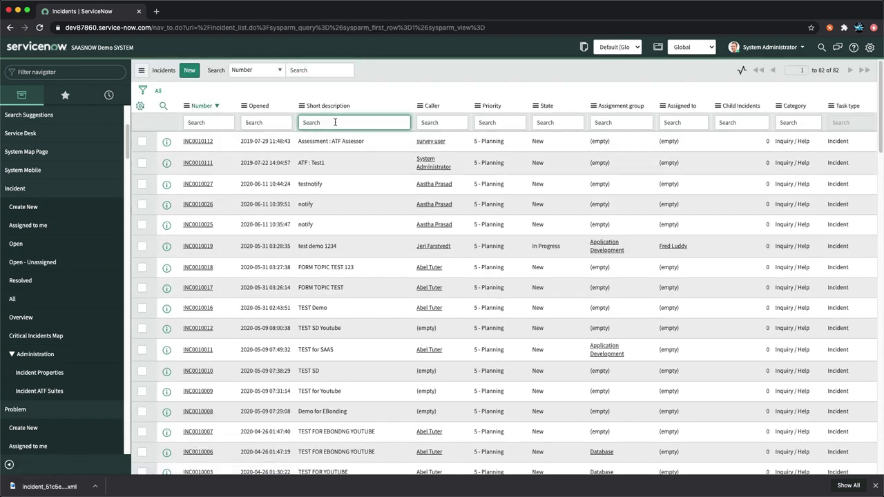
{"action": "type", "text": "*im"}
{"action": "key", "text": "Return"}
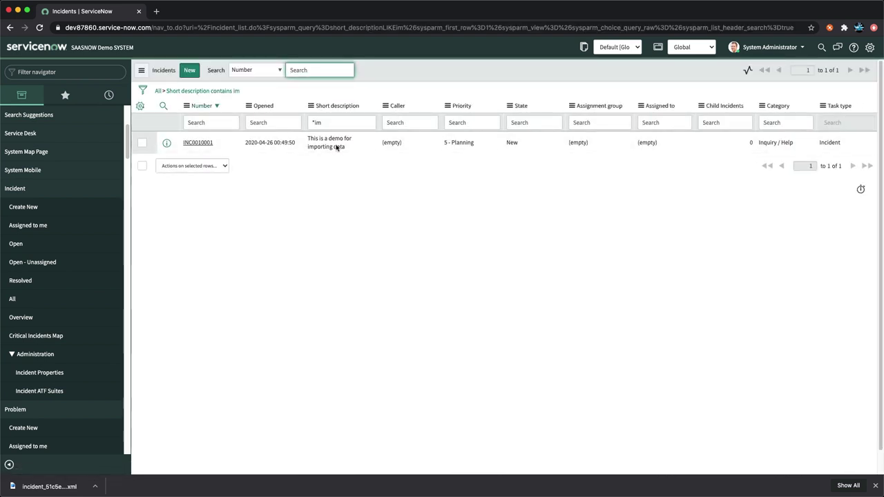
{"action": "left_click", "coordinate": [207, 144]}
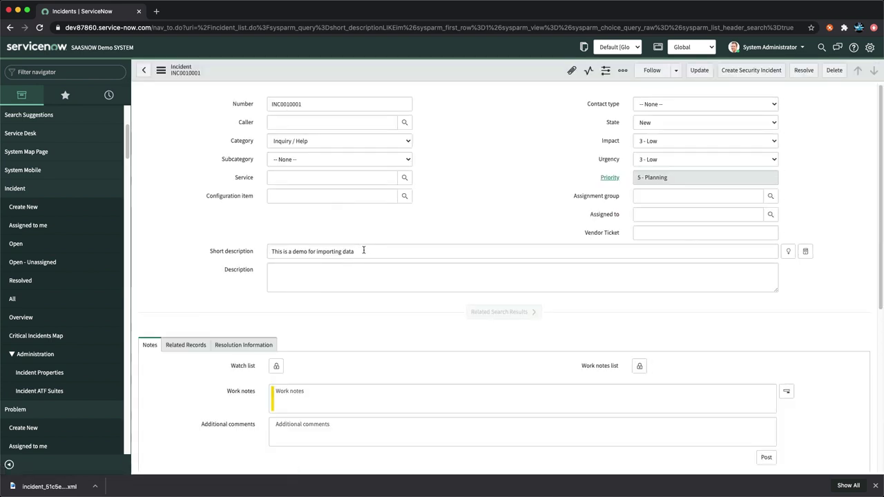
{"action": "left_click", "coordinate": [238, 249]}
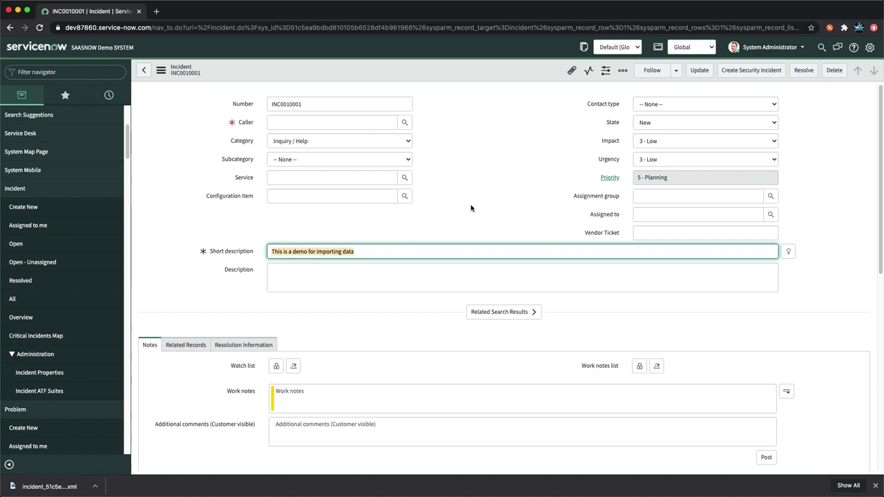
- Filter the navigator by "system im" and look over the System Import Sets modules
{"action": "left_click", "coordinate": [39, 191]}
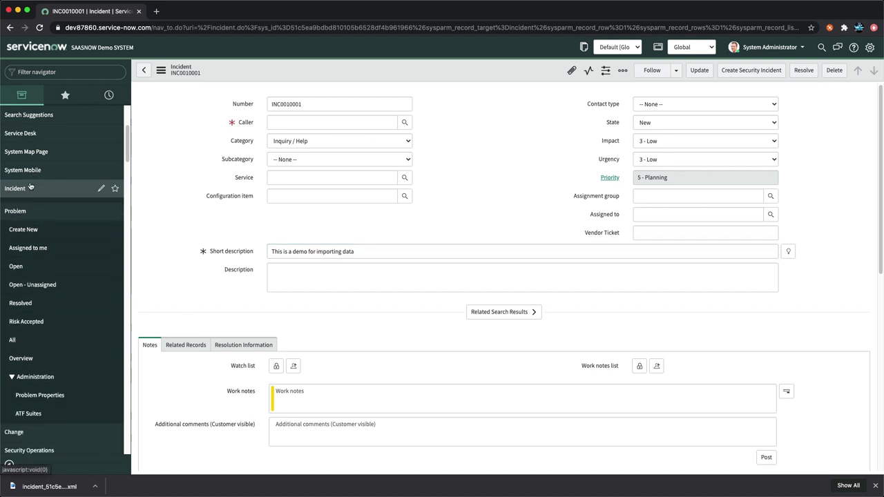
{"action": "left_click", "coordinate": [74, 74]}
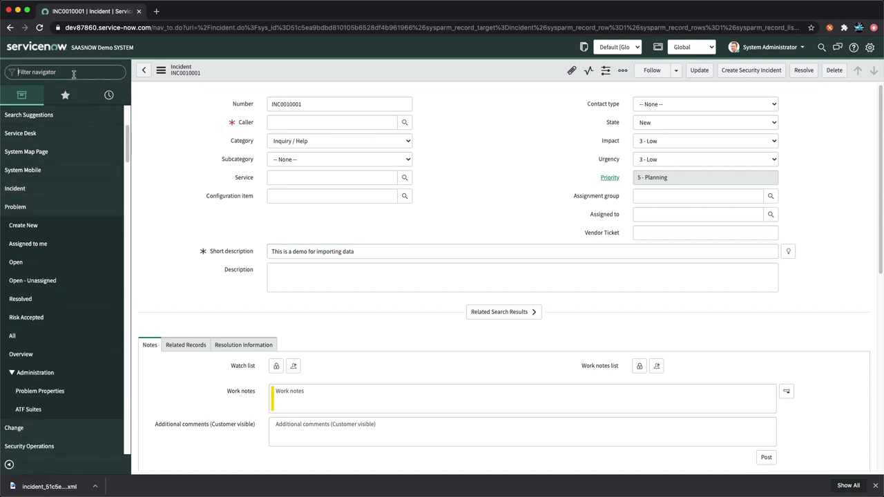
{"action": "type", "text": "sys"}
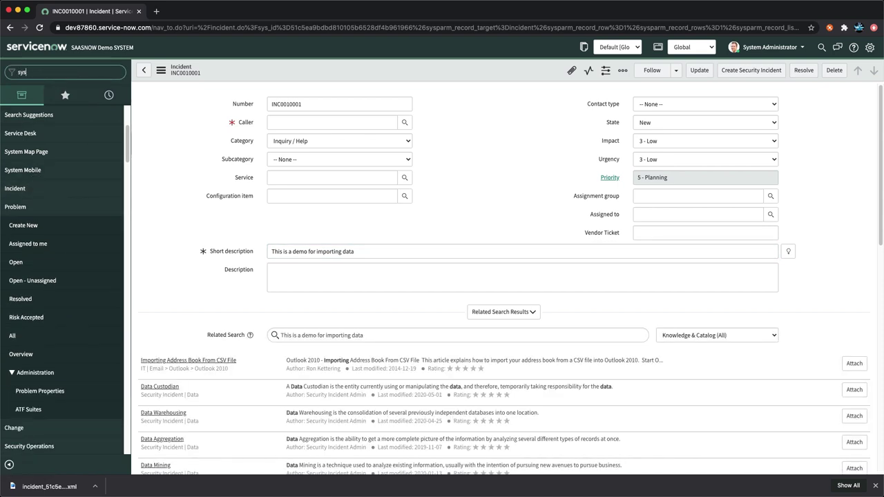
{"action": "type", "text": "tem im"}
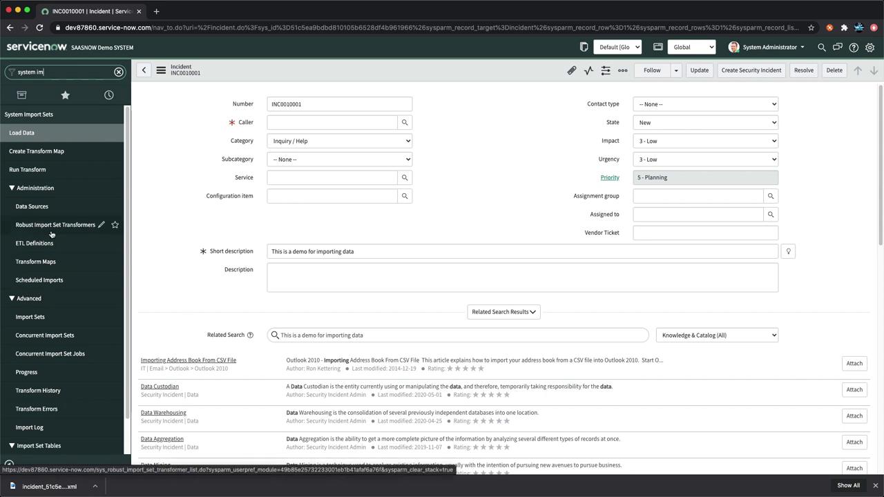
{"action": "scroll", "coordinate": [48, 232], "scroll_direction": "down", "scroll_amount": 1}
{"action": "scroll", "coordinate": [51, 234], "scroll_direction": "up", "scroll_amount": 1}
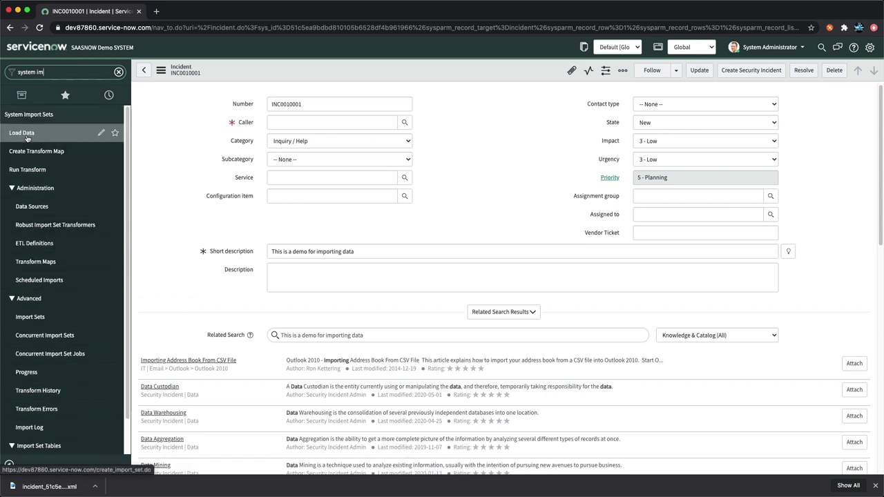
- View the Load Data, Create Transform Map and Run Transform pages of System Import Sets
{"action": "left_click", "coordinate": [25, 135]}
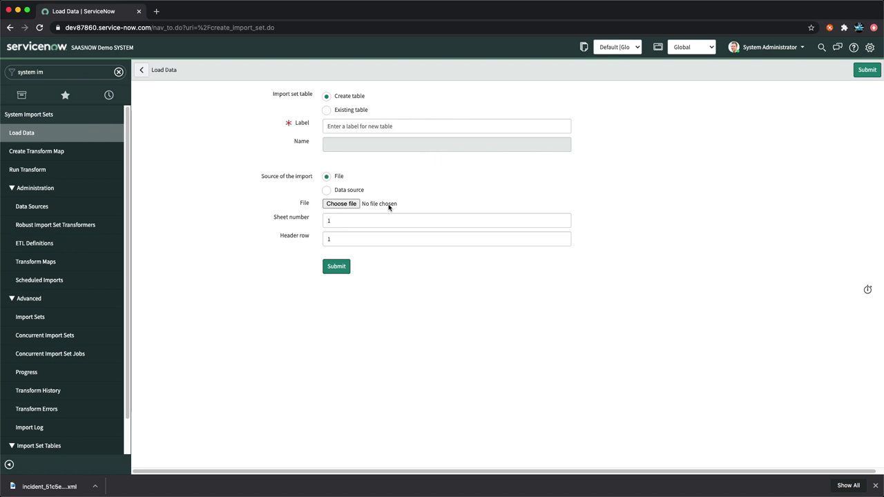
{"action": "left_click", "coordinate": [35, 152]}
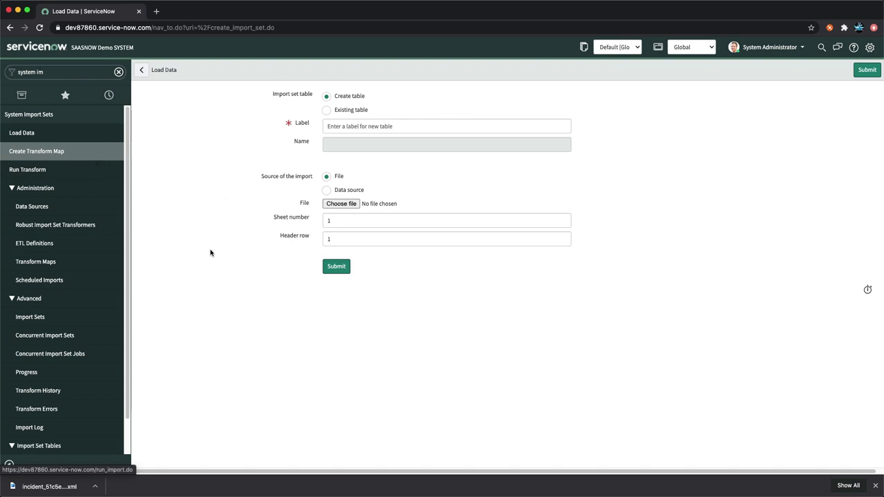
{"action": "left_click", "coordinate": [21, 134]}
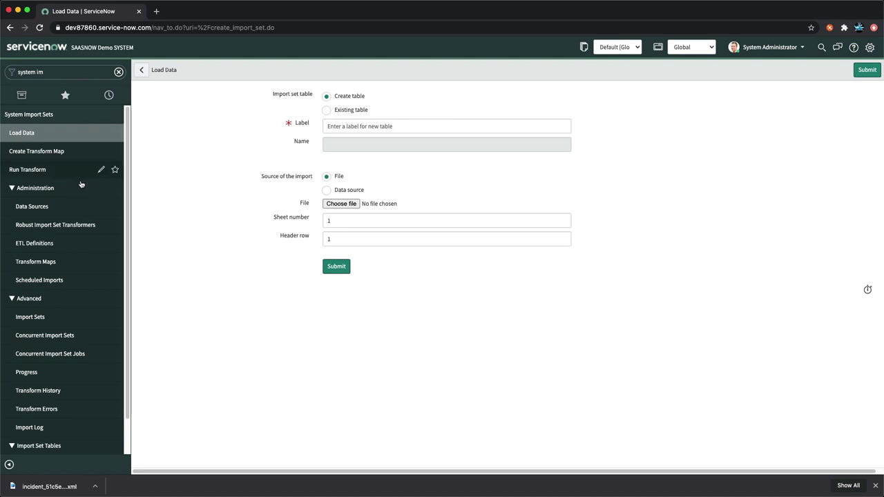
{"action": "left_click", "coordinate": [26, 170]}
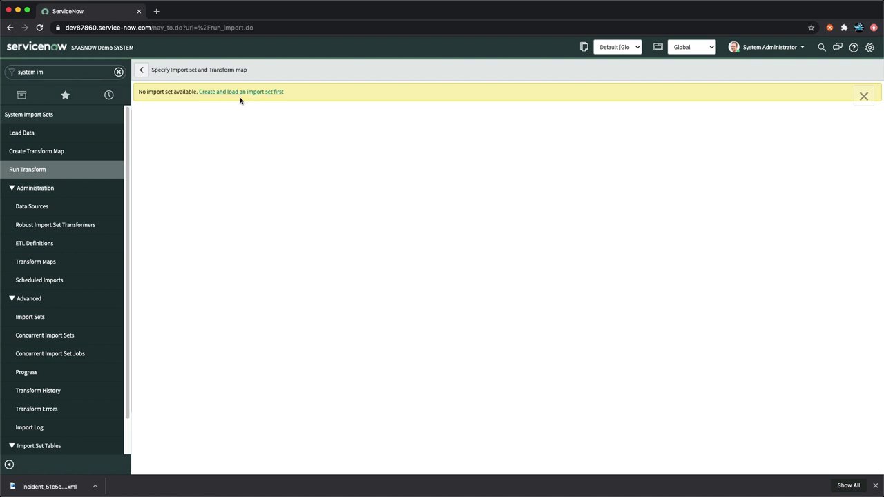
- Look through the data sources list, view the Example LDAP Users record, and return to the list
{"action": "left_click", "coordinate": [32, 210]}
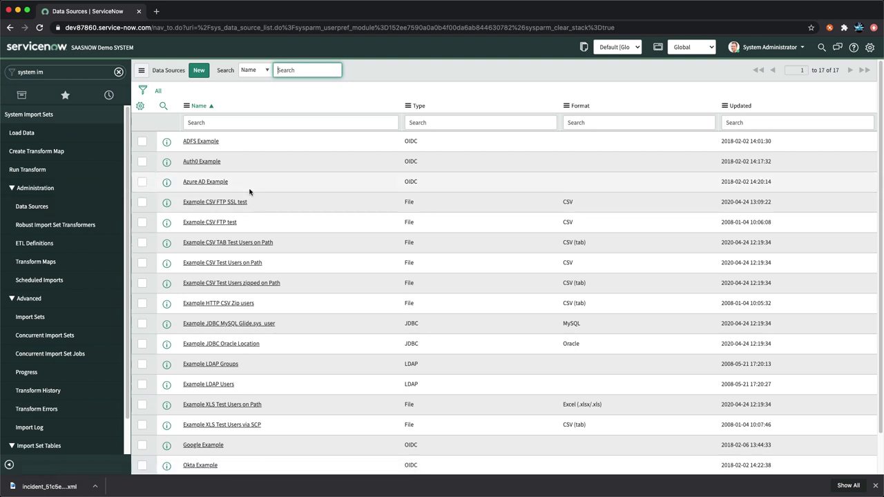
{"action": "scroll", "coordinate": [273, 242], "scroll_direction": "down", "scroll_amount": 2}
{"action": "scroll", "coordinate": [279, 246], "scroll_direction": "up", "scroll_amount": 2}
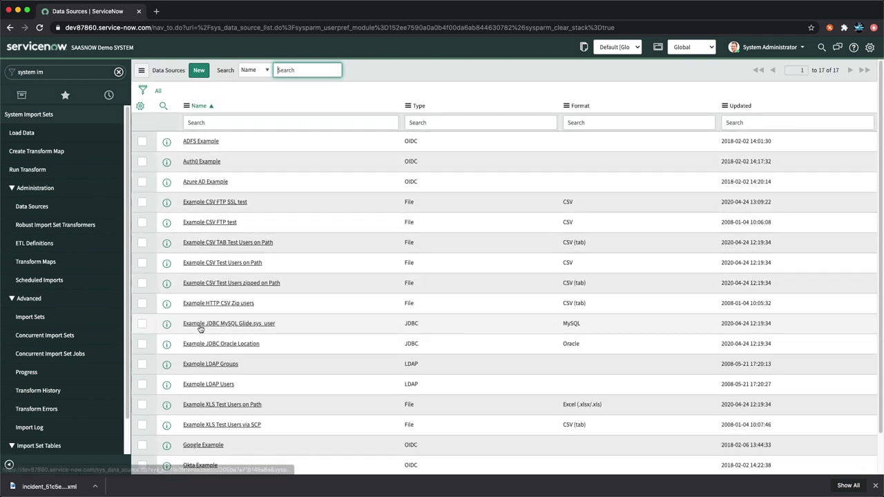
{"action": "left_click", "coordinate": [208, 384]}
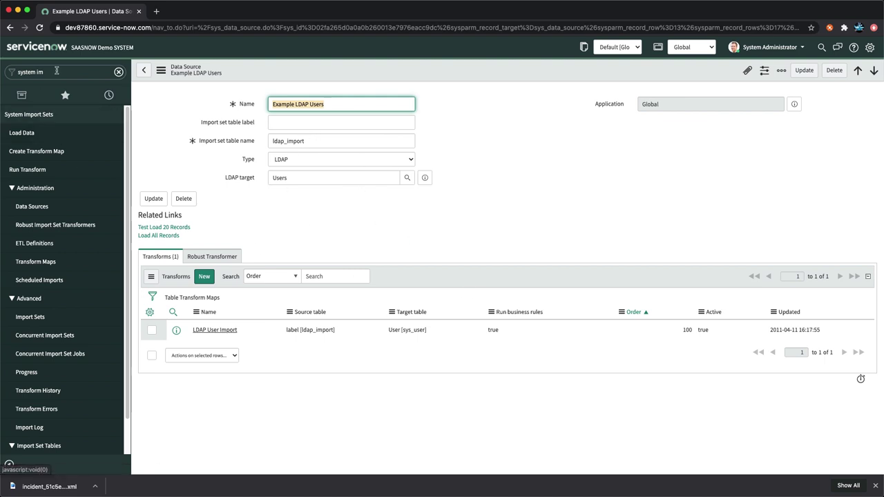
{"action": "left_click", "coordinate": [11, 29]}
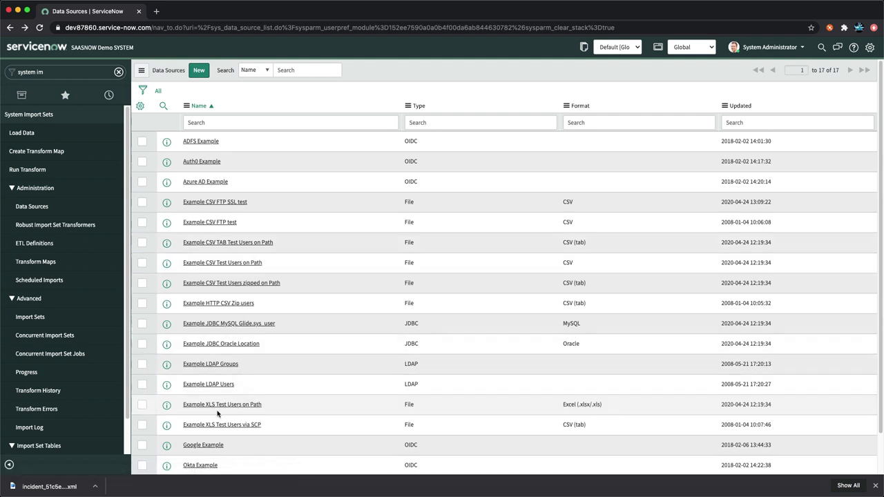
{"action": "scroll", "coordinate": [317, 329], "scroll_direction": "down", "scroll_amount": 2}
{"action": "scroll", "coordinate": [316, 329], "scroll_direction": "up", "scroll_amount": 2}
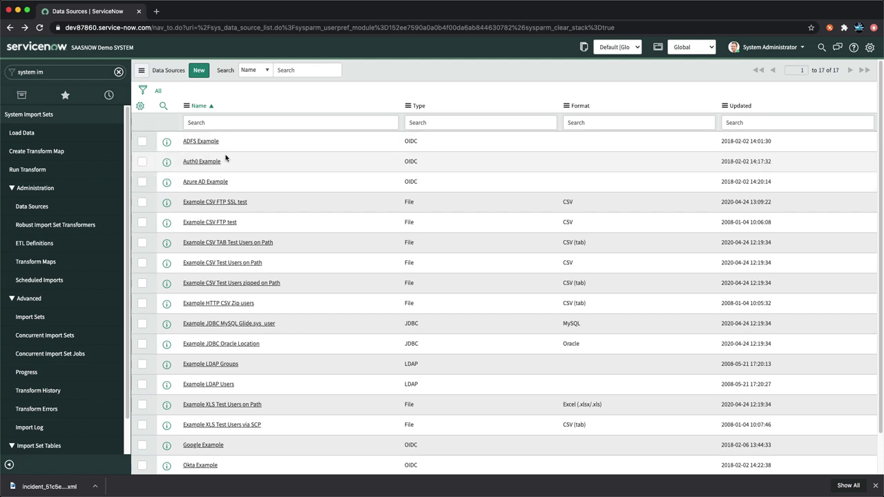
- View the Example CSV FTP test data source record and return to the data sources list
{"action": "scroll", "coordinate": [230, 328], "scroll_direction": "down", "scroll_amount": 2}
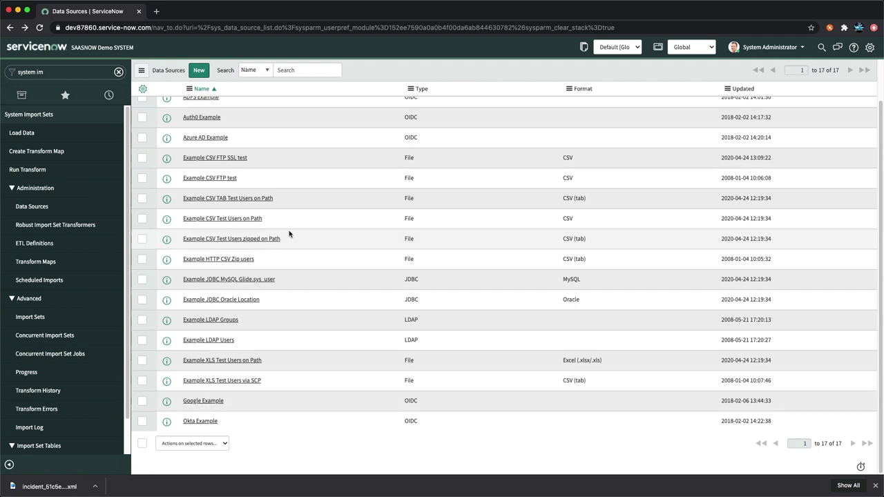
{"action": "left_click", "coordinate": [217, 179]}
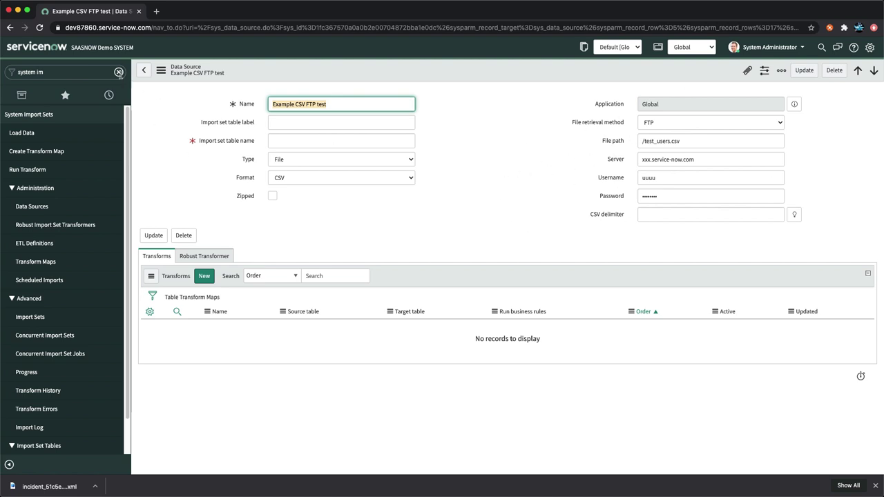
{"action": "left_click", "coordinate": [9, 29]}
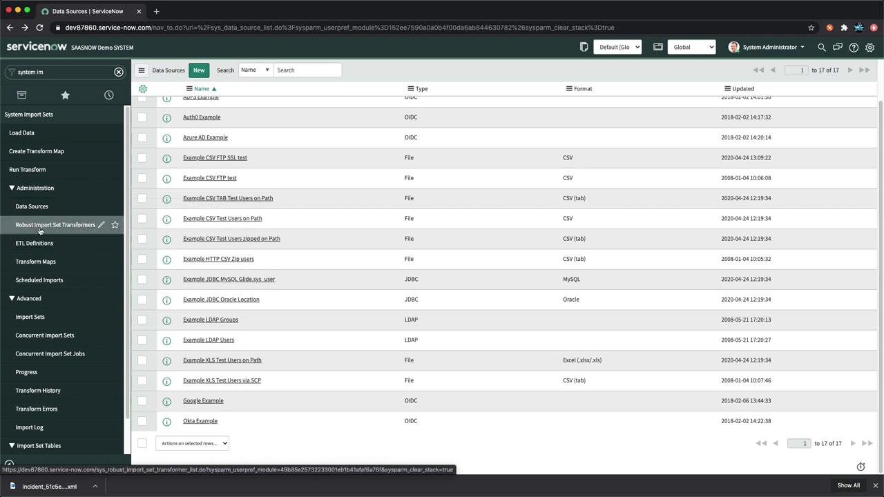
- View the Robust Import Set Transformers, ETL Definitions, Transform Maps and Scheduled Imports lists
{"action": "left_click", "coordinate": [40, 231]}
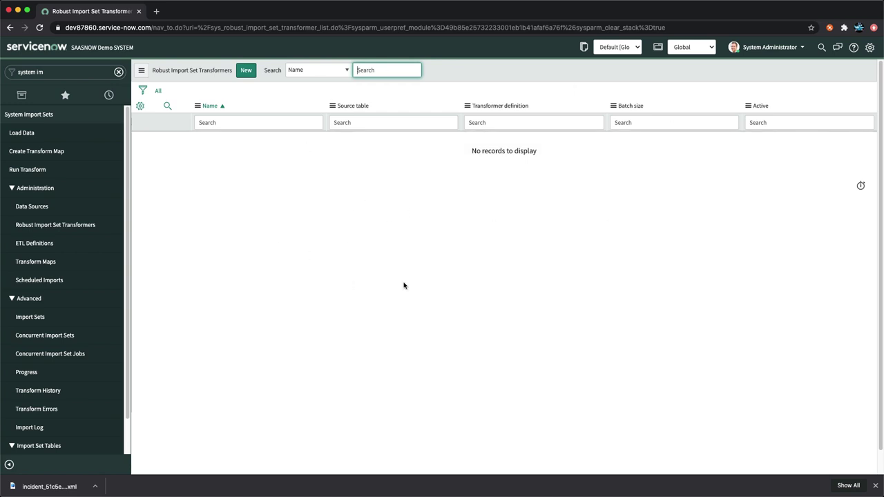
{"action": "left_click", "coordinate": [36, 248]}
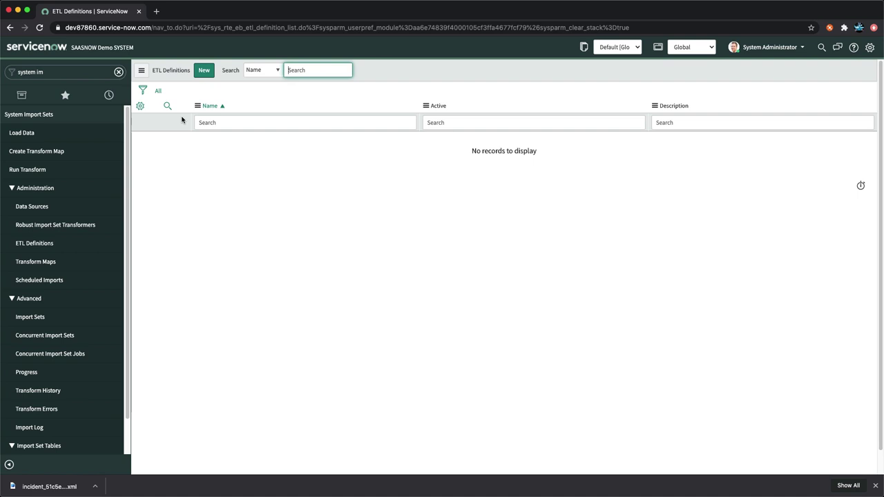
{"action": "left_click", "coordinate": [39, 262]}
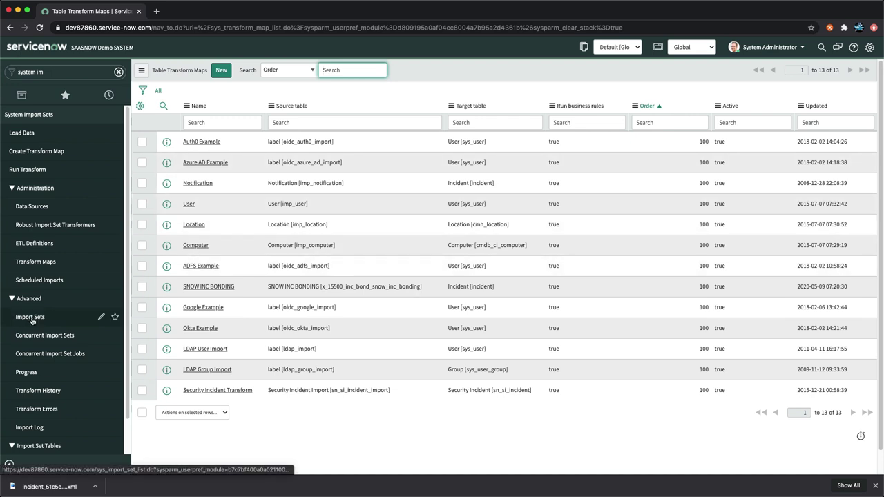
{"action": "left_click", "coordinate": [24, 281]}
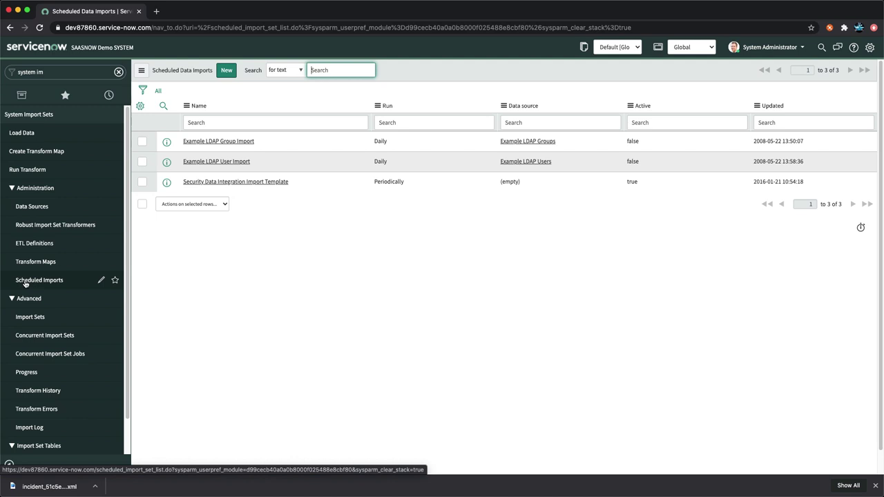
- View the Import Sets, Concurrent Import Sets, Concurrent Import Set Jobs and Progress lists of the Advanced section
{"action": "scroll", "coordinate": [55, 280], "scroll_direction": "down", "scroll_amount": 1}
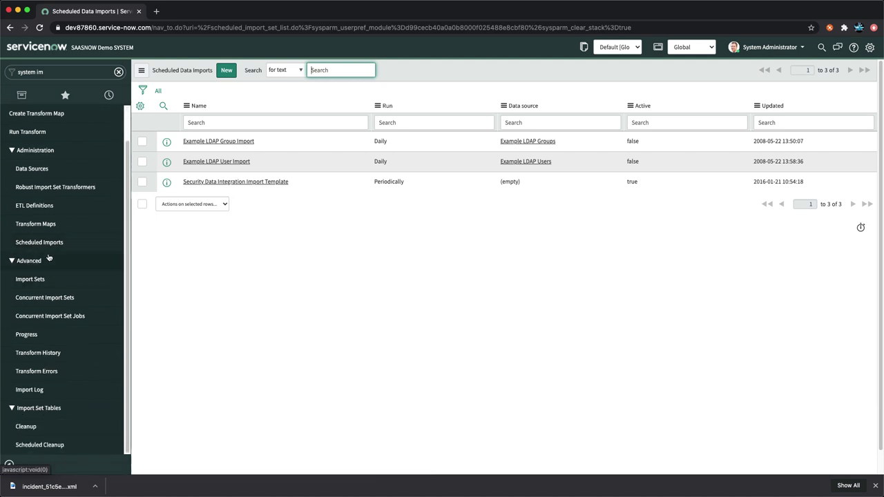
{"action": "left_click", "coordinate": [27, 279]}
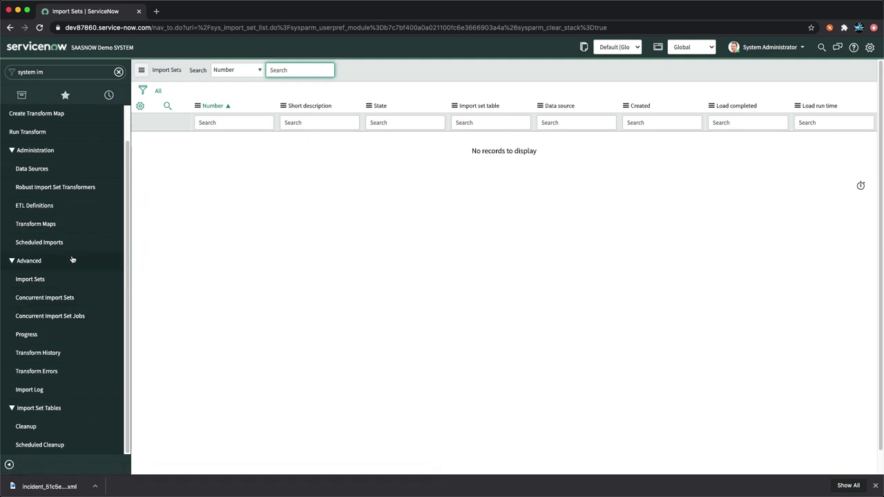
{"action": "left_click", "coordinate": [28, 280]}
{"action": "mouse_move", "coordinate": [103, 321]}
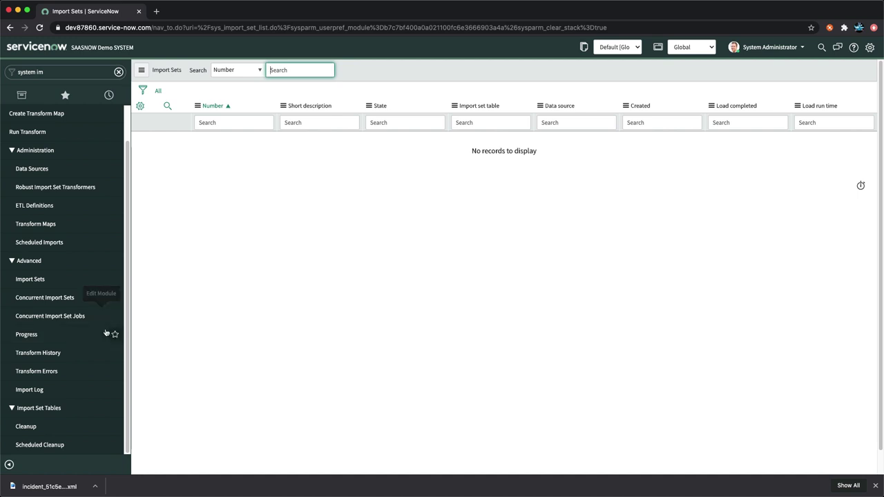
{"action": "left_click", "coordinate": [33, 298]}
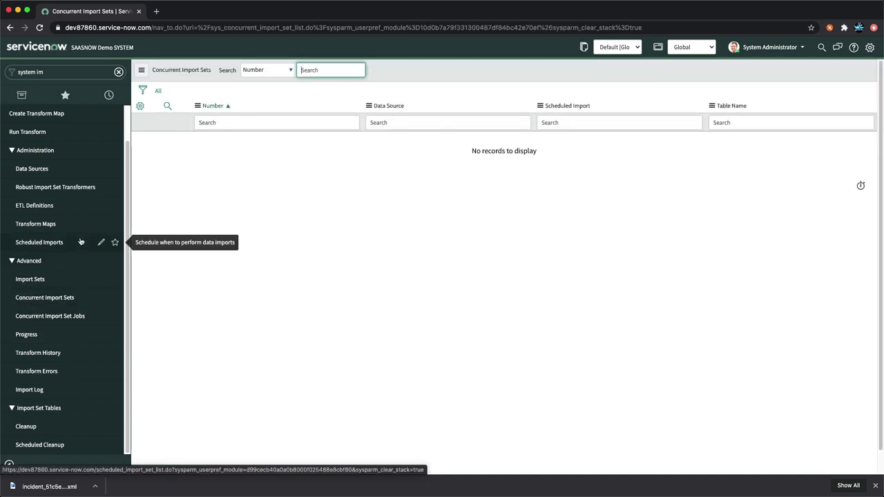
{"action": "left_click", "coordinate": [41, 321]}
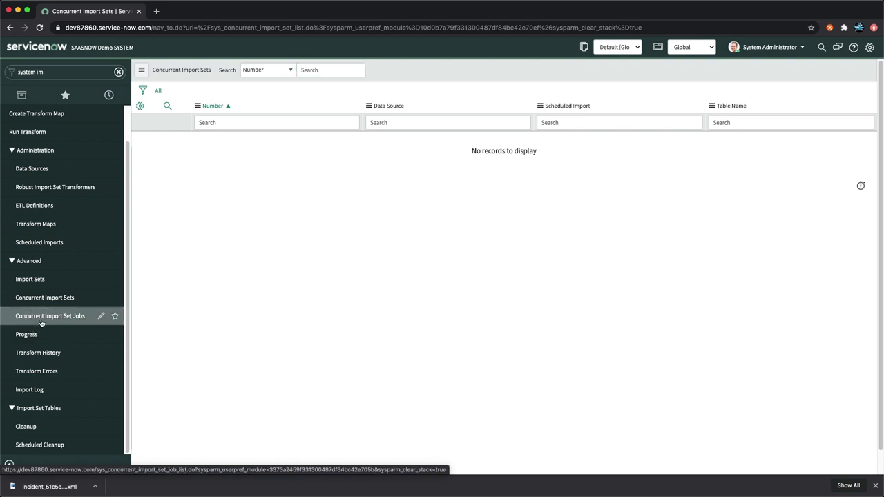
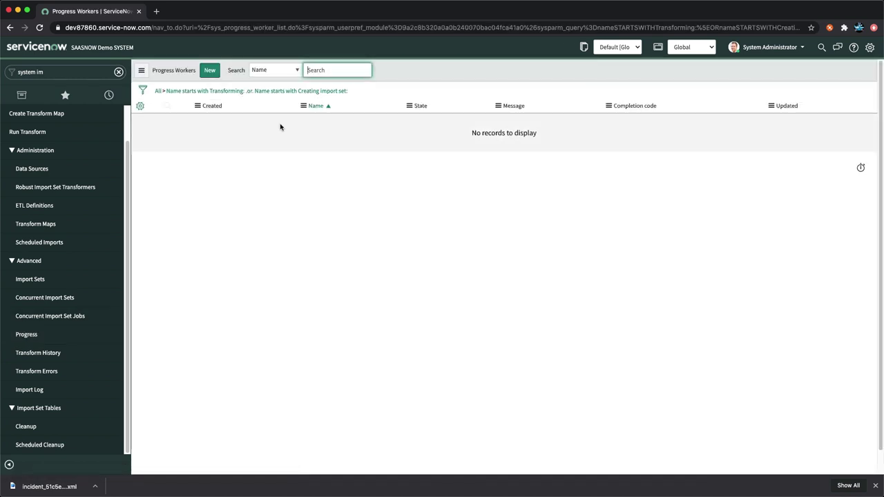
- View the Transform History, Transform Errors and Import Log lists
{"action": "left_click", "coordinate": [29, 354]}
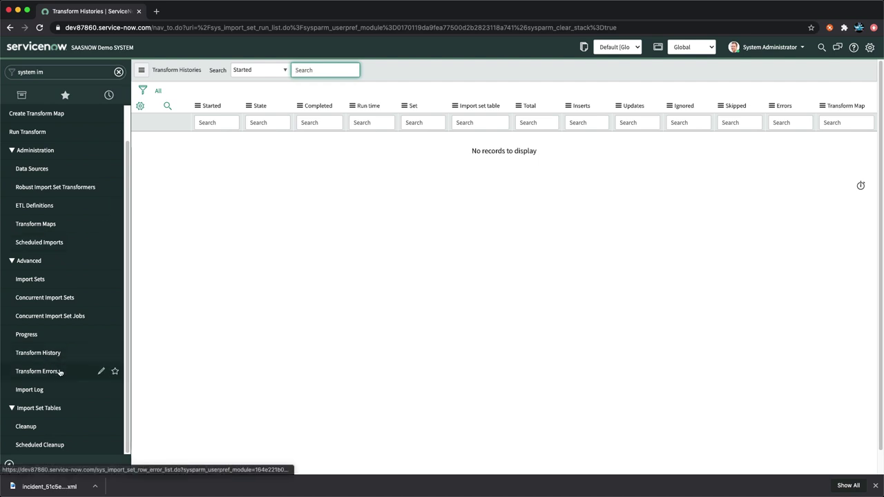
{"action": "left_click", "coordinate": [24, 374]}
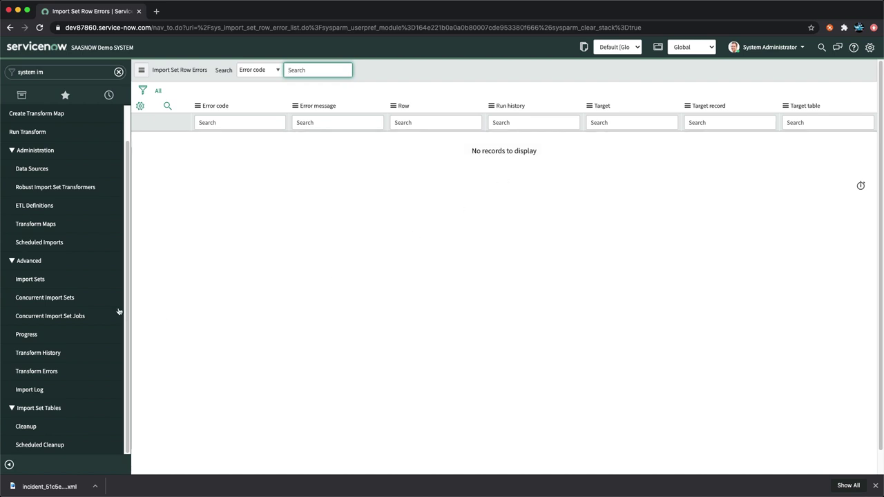
{"action": "left_click", "coordinate": [39, 390]}
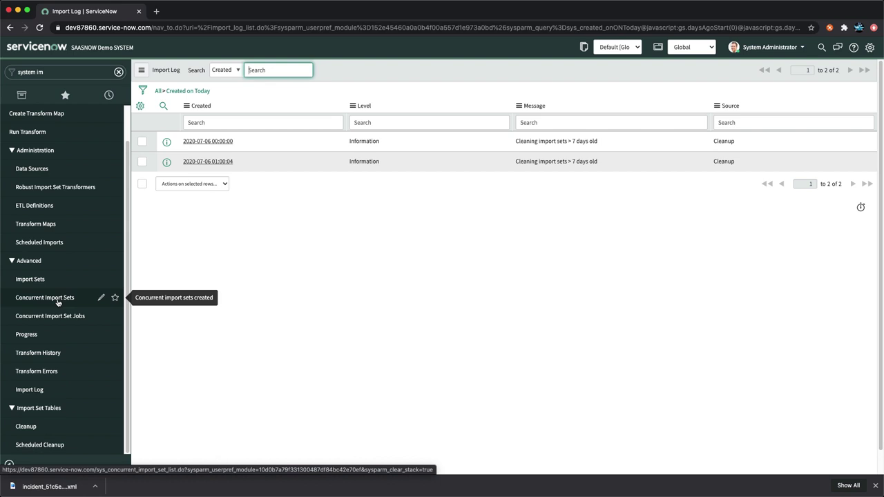
{"action": "scroll", "coordinate": [58, 307], "scroll_direction": "up", "scroll_amount": 2}
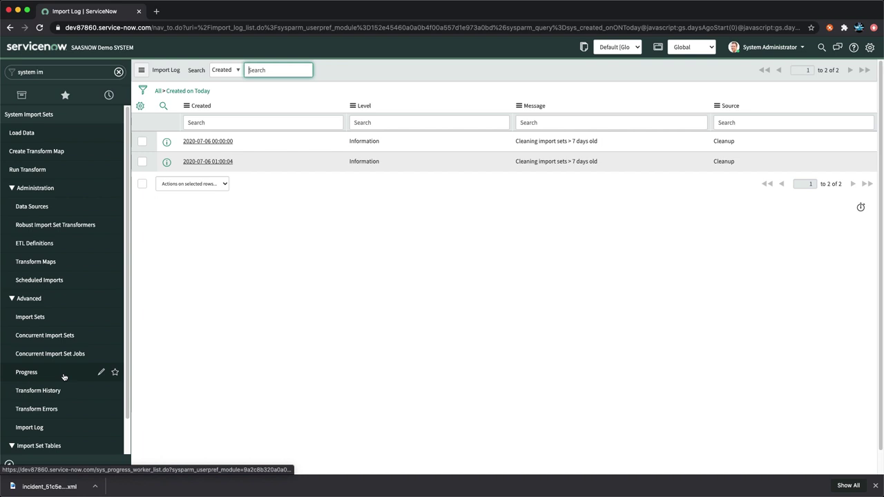
- Look at the Cleanup and Scheduled Cleanup modules for import set tables
{"action": "scroll", "coordinate": [122, 351], "scroll_direction": "down", "scroll_amount": 1}
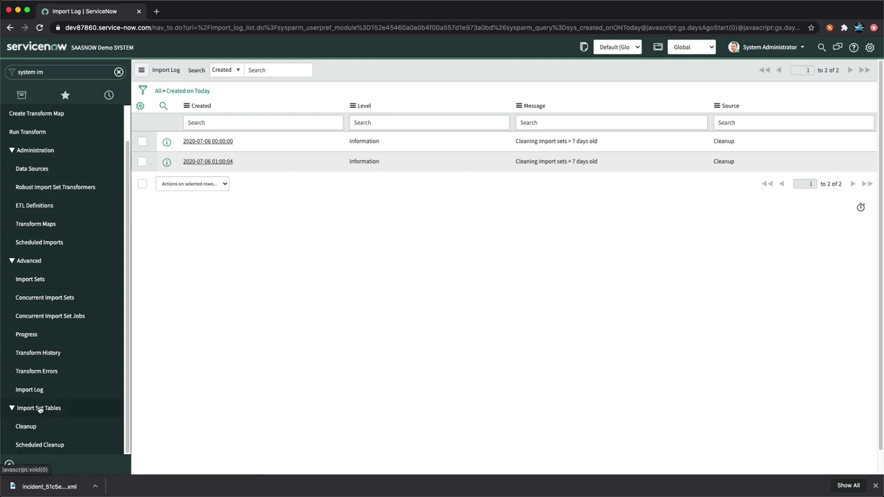
{"action": "left_click", "coordinate": [27, 426]}
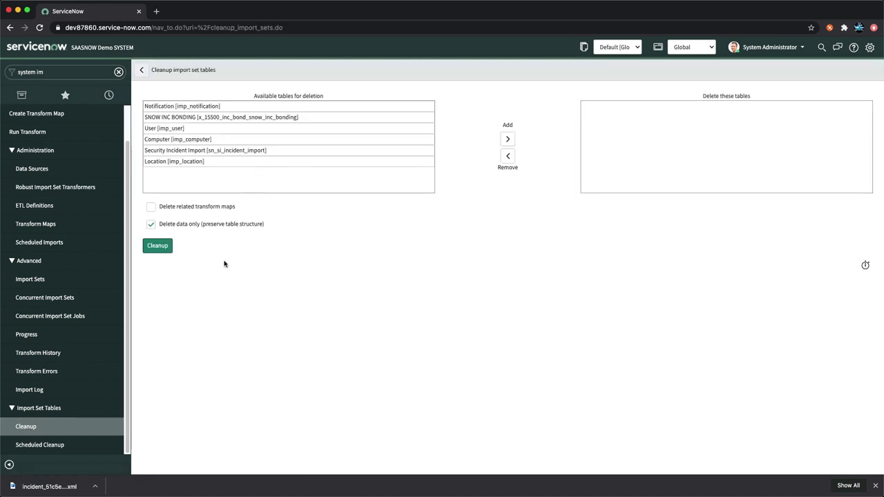
{"action": "left_click", "coordinate": [31, 442]}
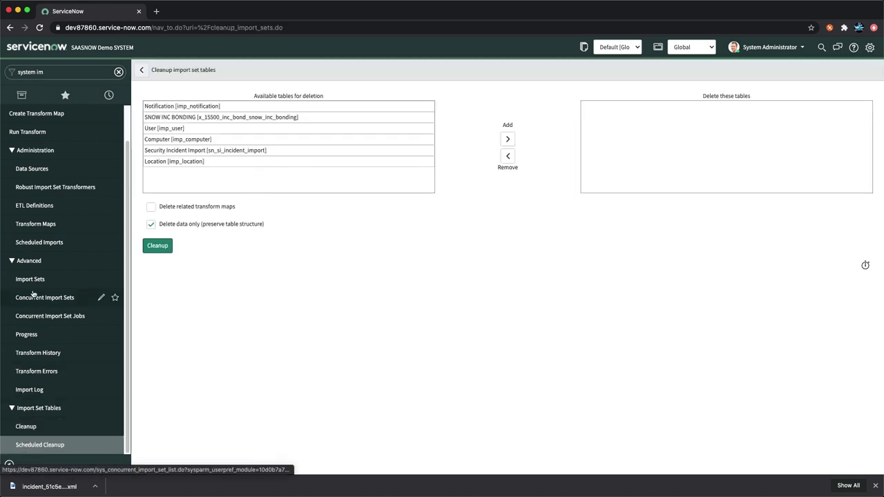
{"action": "left_click", "coordinate": [69, 222]}
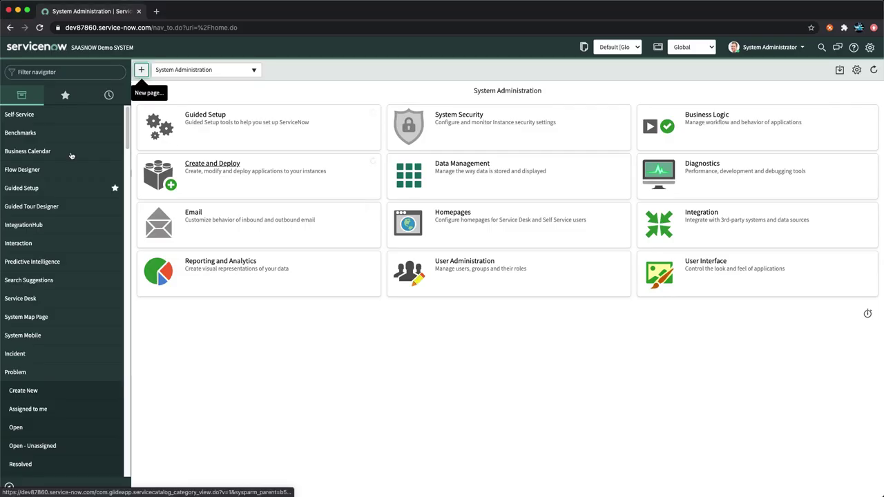
- Open the Demo ACL Second list under Self-Service and bring up its table configuration
{"action": "left_click", "coordinate": [19, 114]}
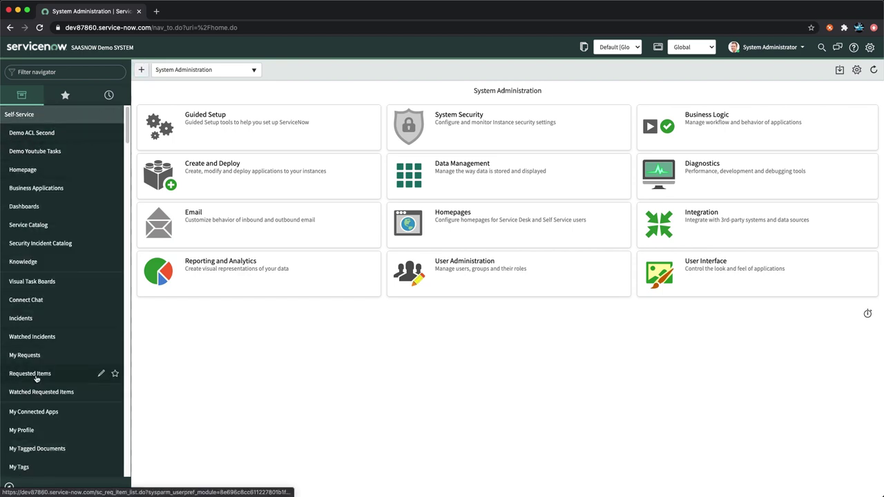
{"action": "left_click", "coordinate": [36, 134]}
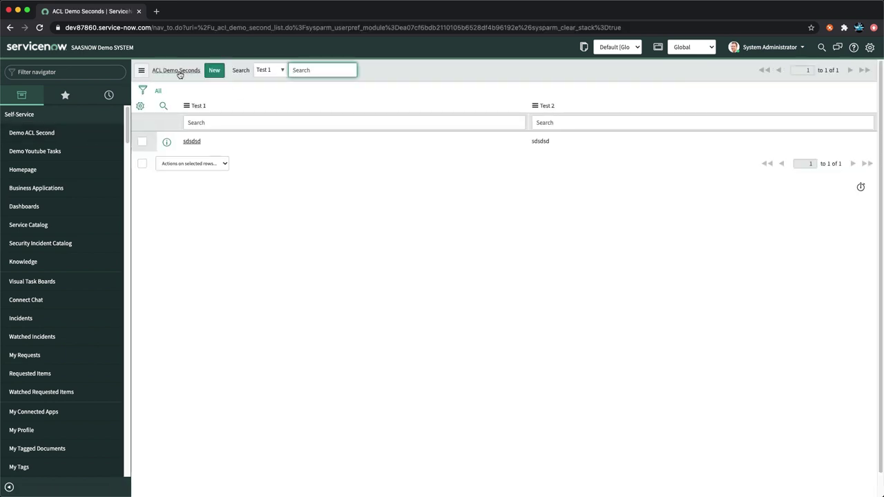
{"action": "left_click", "coordinate": [186, 107]}
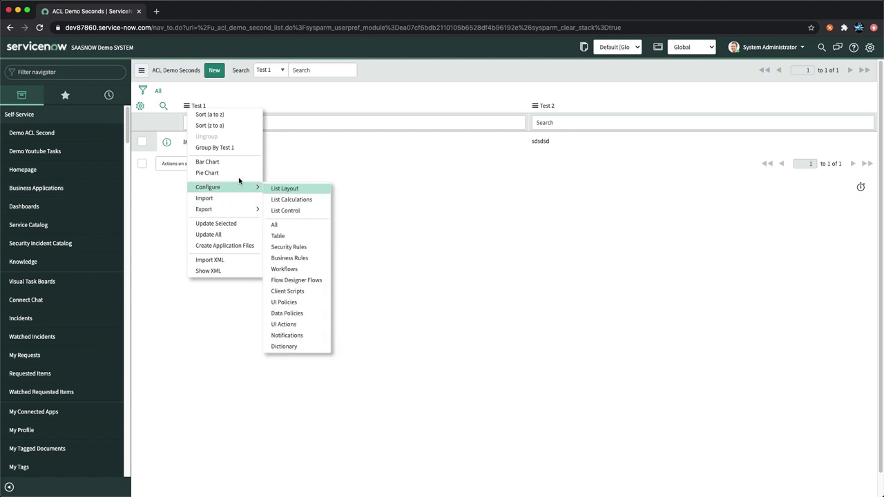
{"action": "mouse_move", "coordinate": [228, 192]}
{"action": "left_click", "coordinate": [289, 236]}
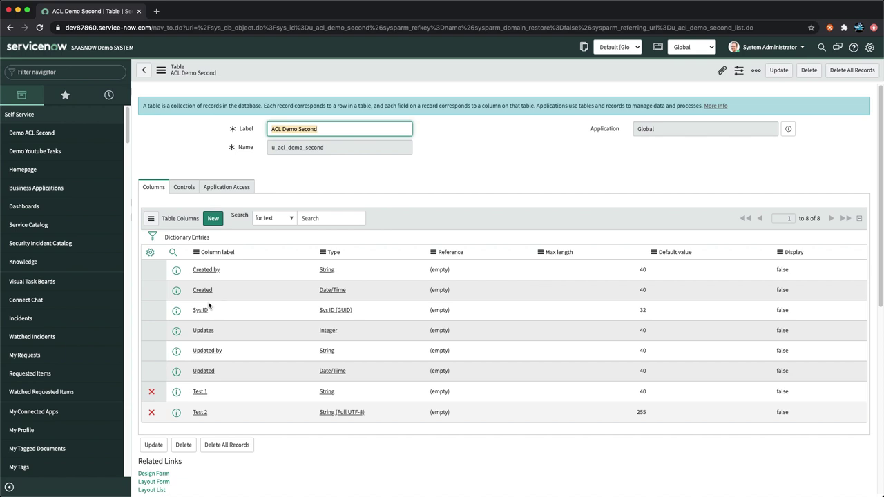
- Enable auto-numbering on the ACL Demo Second table with the prefix ACLT and save the table record
{"action": "left_click", "coordinate": [183, 189]}
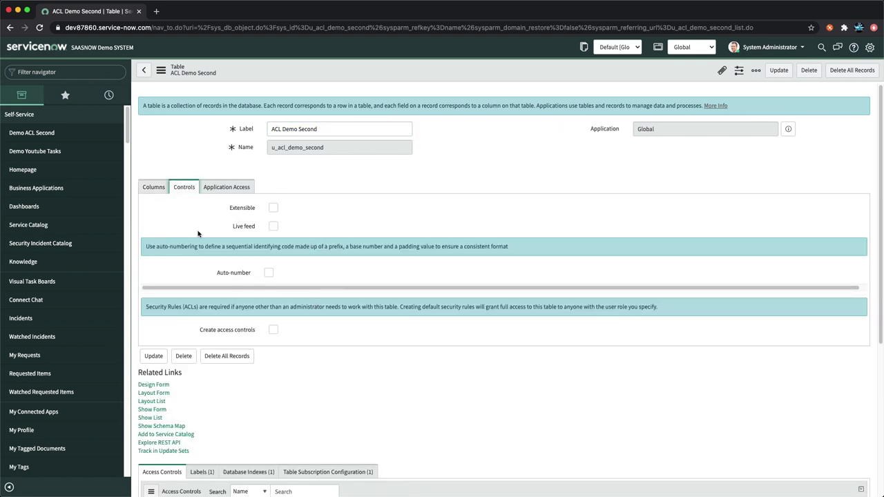
{"action": "left_click", "coordinate": [268, 273]}
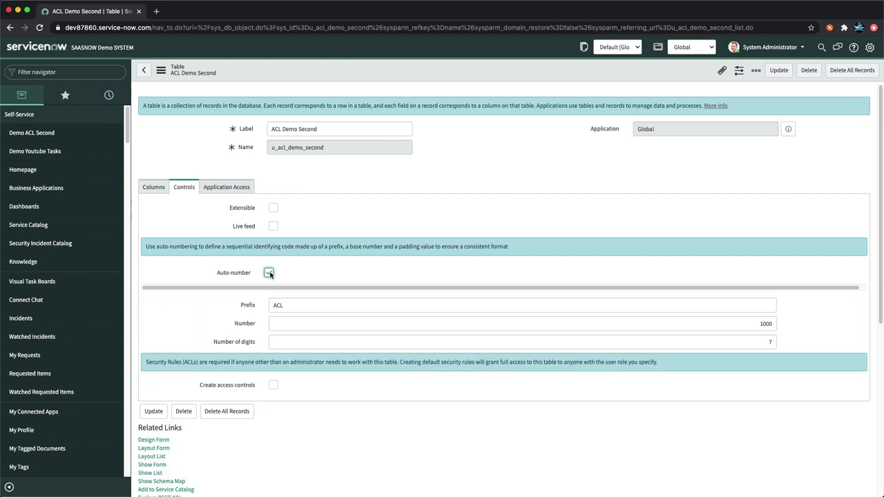
{"action": "left_click", "coordinate": [289, 305]}
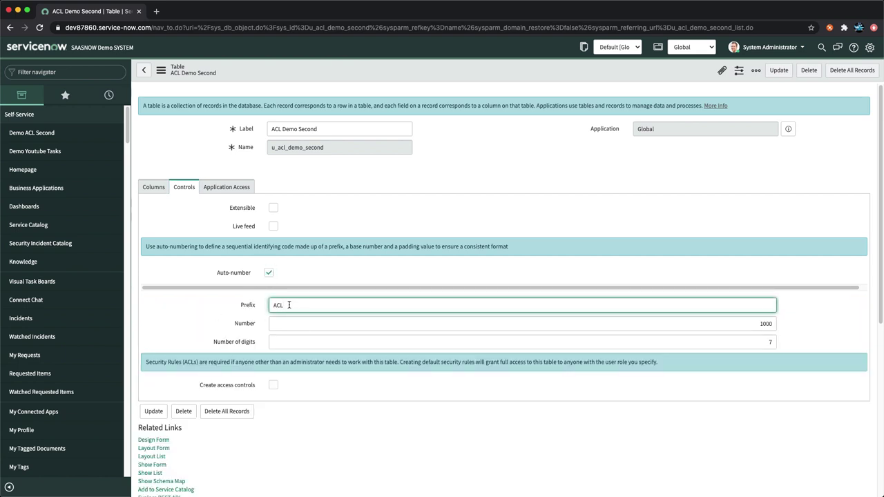
{"action": "left_click", "coordinate": [371, 228]}
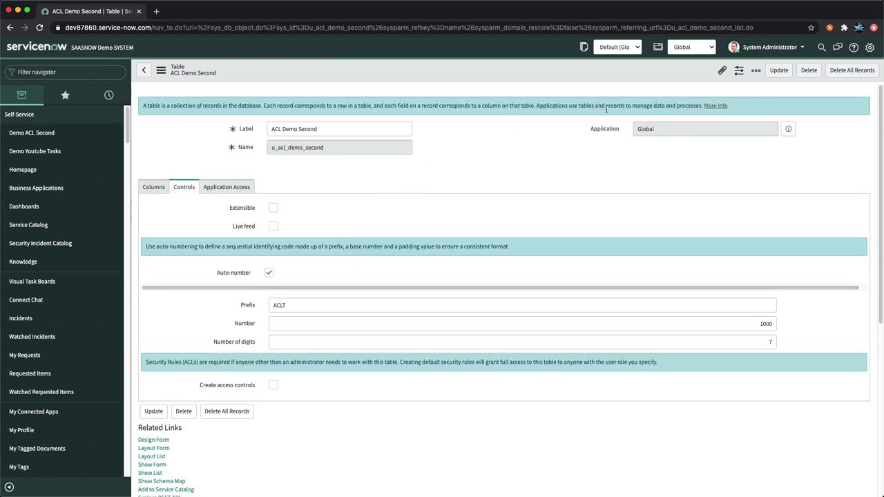
{"action": "right_click", "coordinate": [507, 73]}
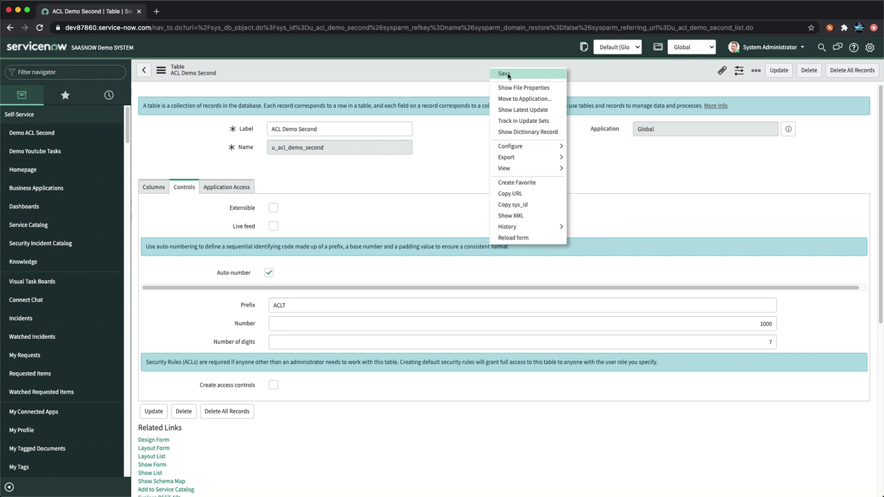
{"action": "left_click", "coordinate": [503, 73]}
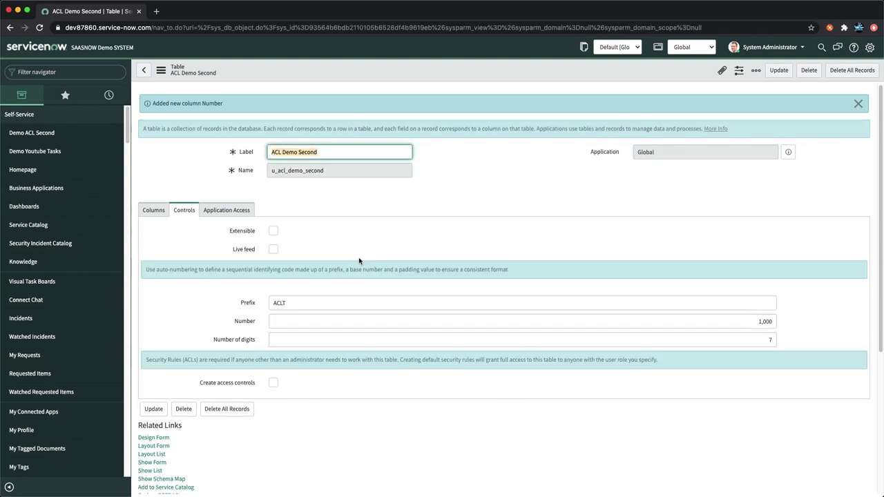
- Add Column name to the displayed fields of the ACL Demo Second table's column list
{"action": "left_click", "coordinate": [156, 212]}
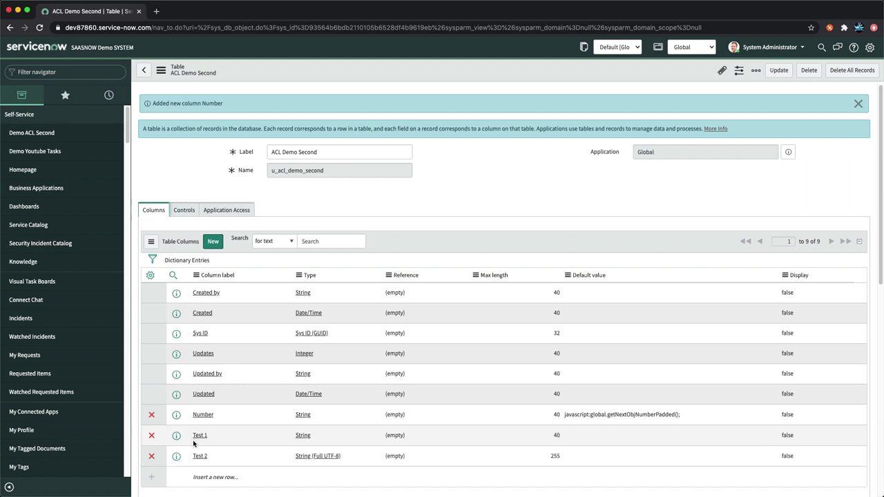
{"action": "left_click", "coordinate": [151, 276]}
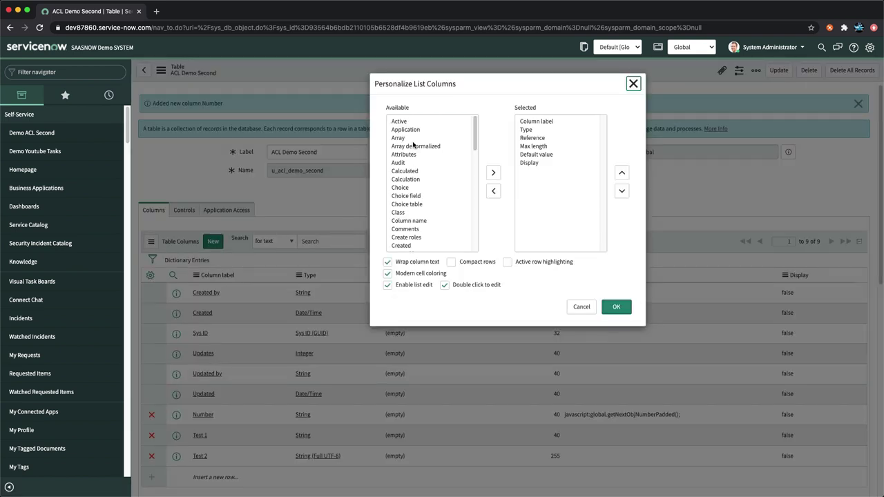
{"action": "double_click", "coordinate": [415, 219]}
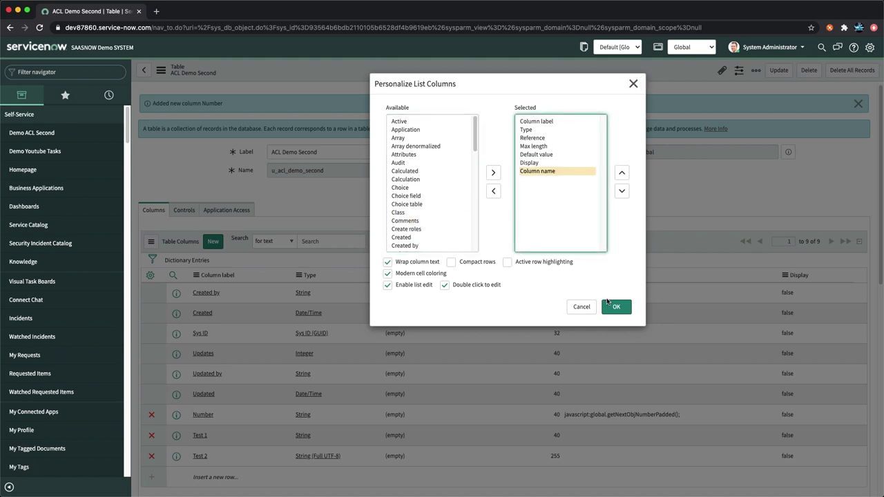
{"action": "left_click", "coordinate": [618, 309]}
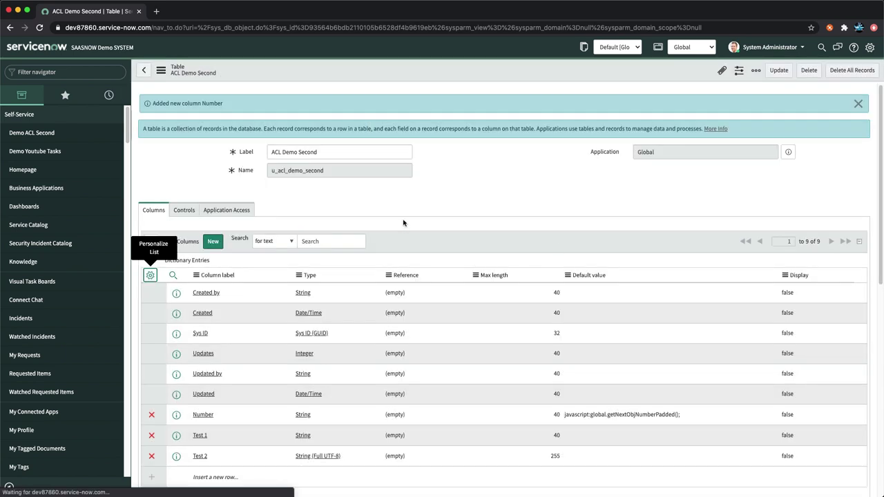
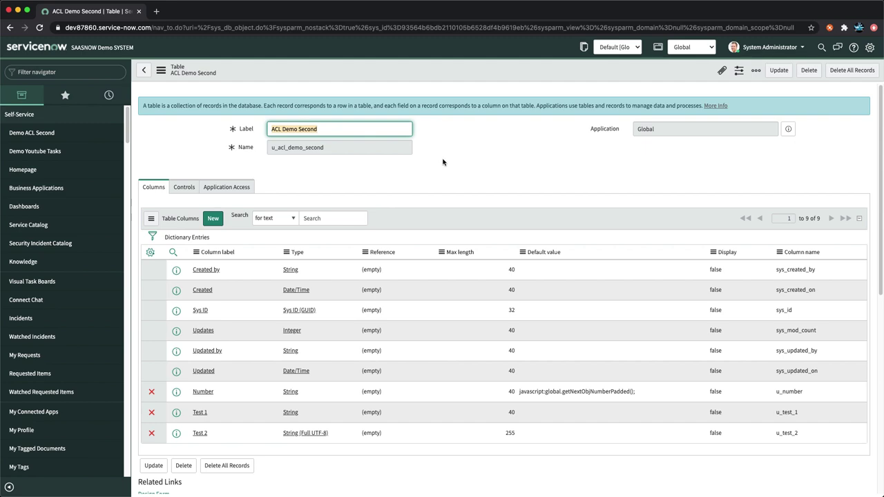
- Switch to the blank Excel workbook and enter the column headers String 1 in A1 and String 2 in B1
{"action": "left_click", "coordinate": [443, 162]}
{"action": "key", "text": "super+Tab"}
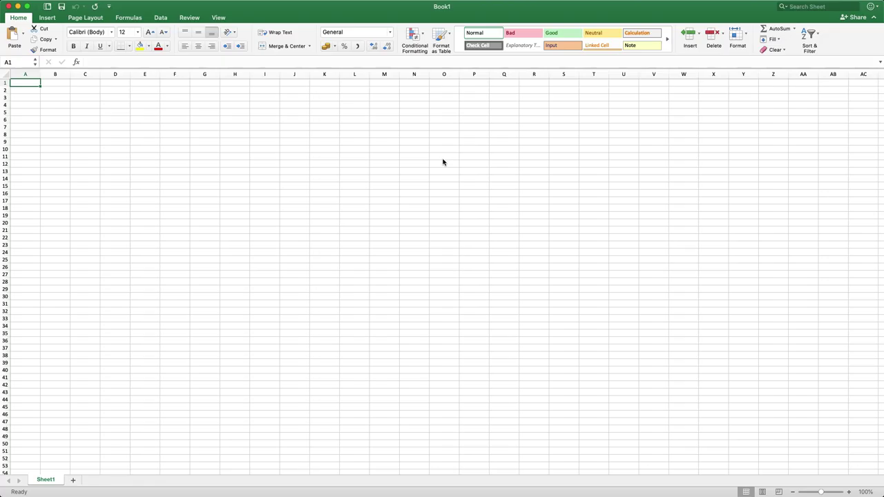
{"action": "left_click", "coordinate": [53, 81]}
{"action": "left_click", "coordinate": [26, 82]}
{"action": "type", "text": "St"}
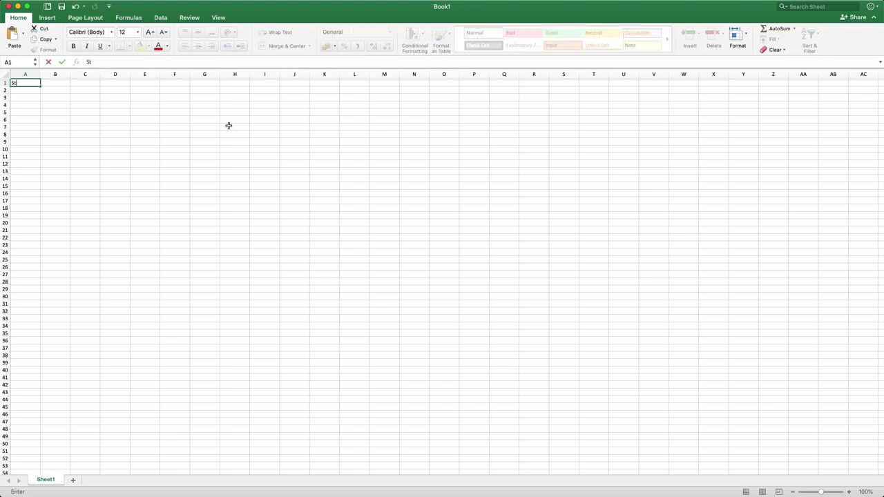
{"action": "type", "text": "ring 1"}
{"action": "left_click", "coordinate": [63, 85]}
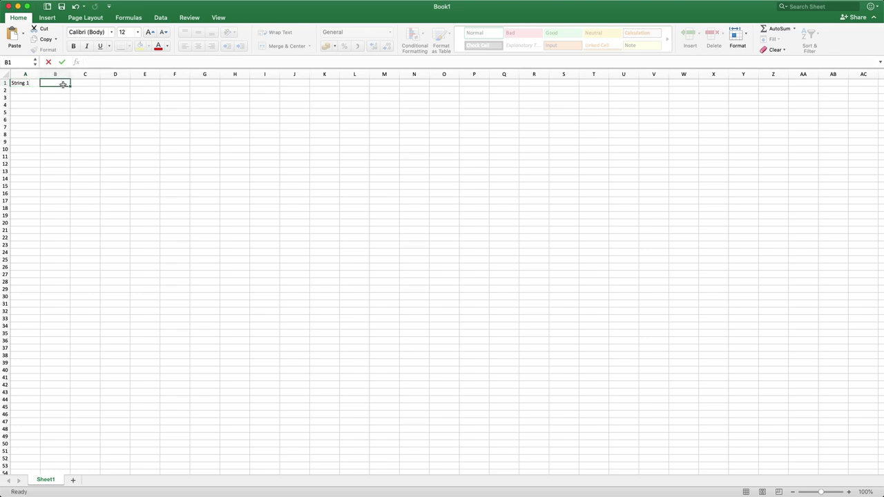
{"action": "type", "text": "Strubg"}
{"action": "key", "text": "BackSpace"}
{"action": "key", "text": "BackSpace"}
{"action": "key", "text": "BackSpace"}
{"action": "type", "text": "ub"}
{"action": "type", "text": "ing"}
{"action": "left_click", "coordinate": [114, 178]}
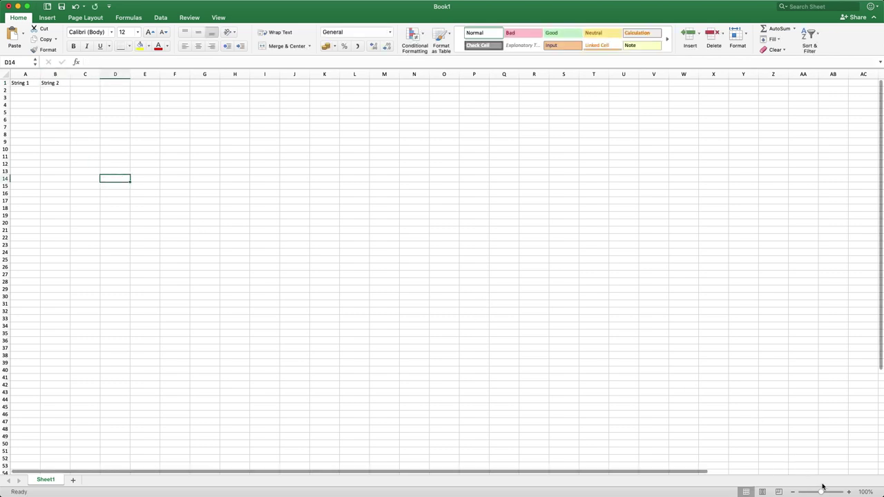
- Zoom the worksheet to 240% and look over the two header cells
{"action": "left_click", "coordinate": [848, 492]}
{"action": "left_click", "coordinate": [848, 491]}
{"action": "left_click", "coordinate": [849, 491]}
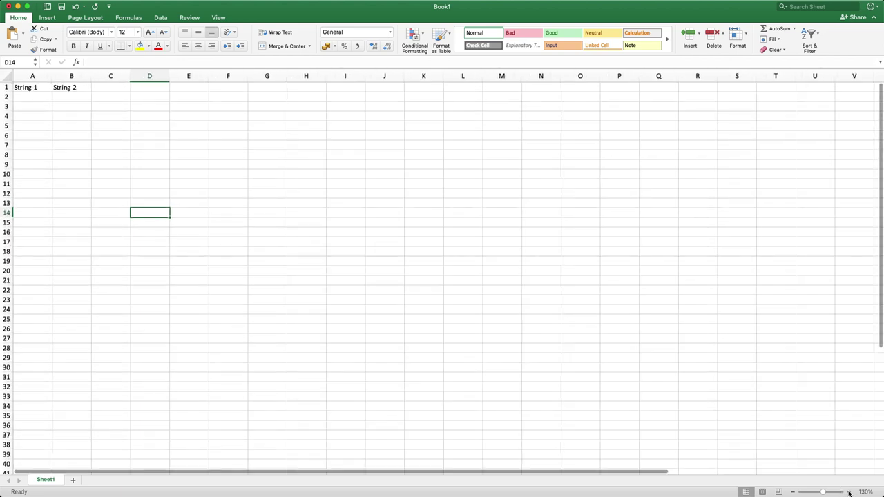
{"action": "left_click", "coordinate": [848, 491]}
{"action": "left_click", "coordinate": [848, 492]}
{"action": "left_click", "coordinate": [849, 491]}
{"action": "left_click", "coordinate": [848, 491]}
{"action": "left_click", "coordinate": [848, 492]}
{"action": "left_click", "coordinate": [848, 491]}
{"action": "left_click", "coordinate": [848, 491]}
{"action": "left_click", "coordinate": [848, 491]}
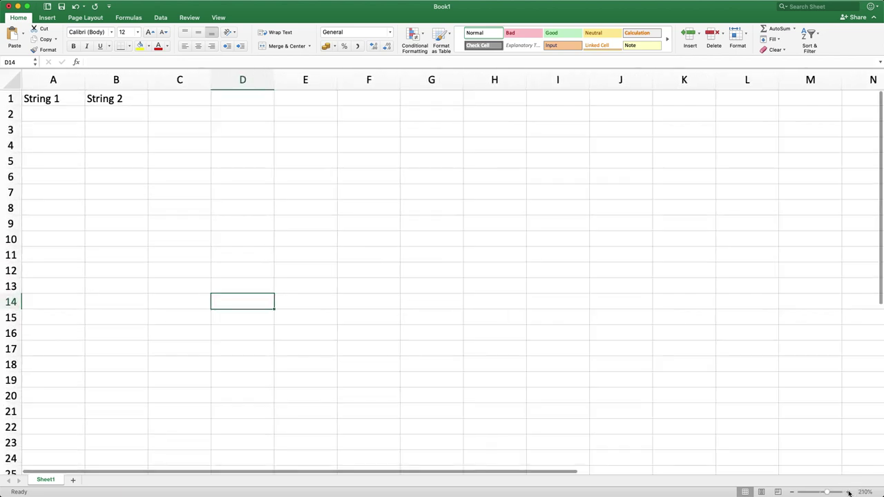
{"action": "left_click", "coordinate": [848, 491]}
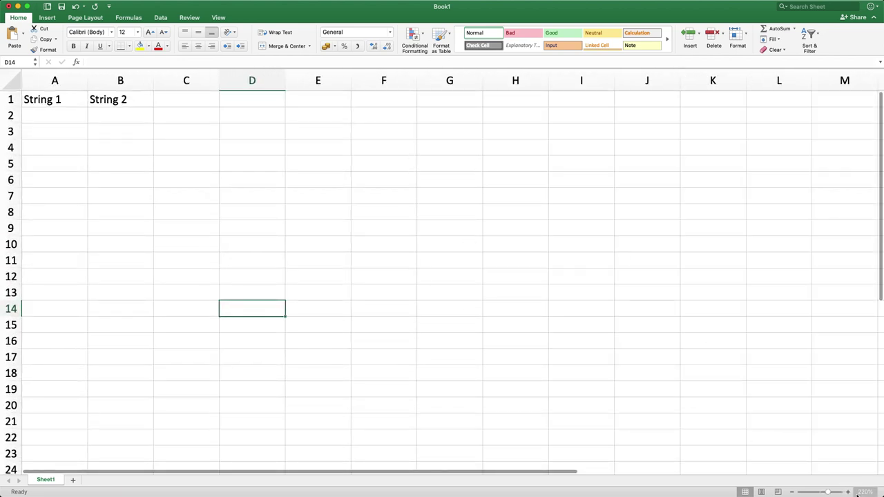
{"action": "left_click", "coordinate": [848, 491]}
{"action": "left_click", "coordinate": [848, 492]}
{"action": "left_click", "coordinate": [81, 158]}
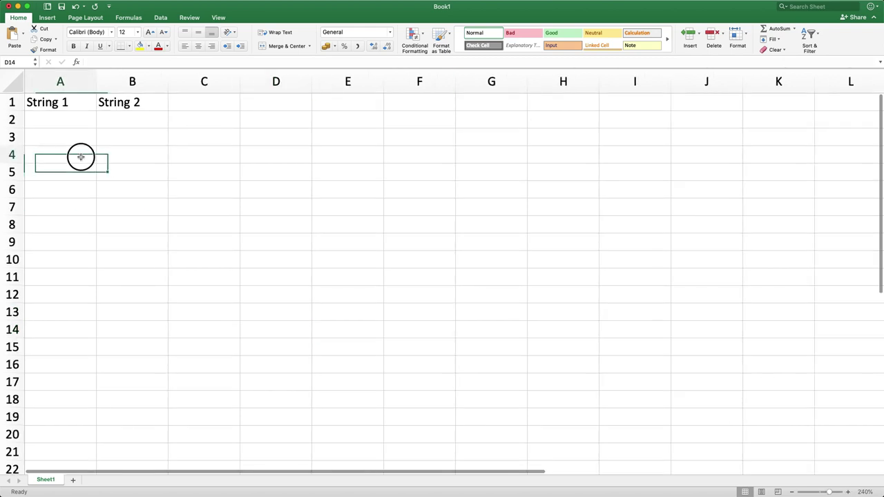
{"action": "left_click", "coordinate": [52, 104]}
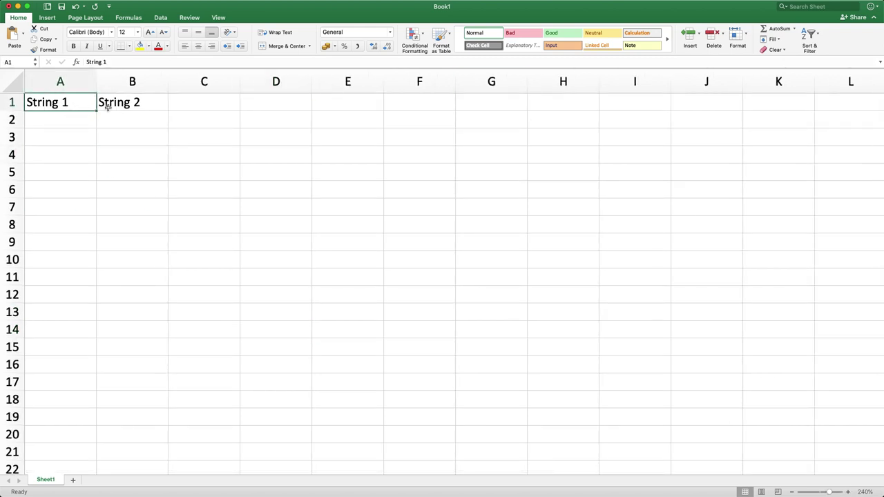
{"action": "left_click", "coordinate": [120, 105]}
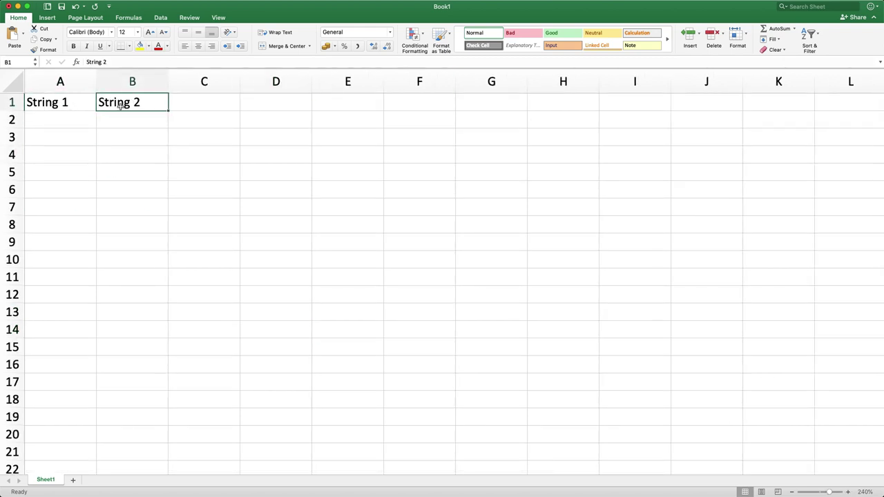
- Fill the String 1 column with Import 1 in A2 and Data 1 in A3
{"action": "left_click", "coordinate": [52, 121]}
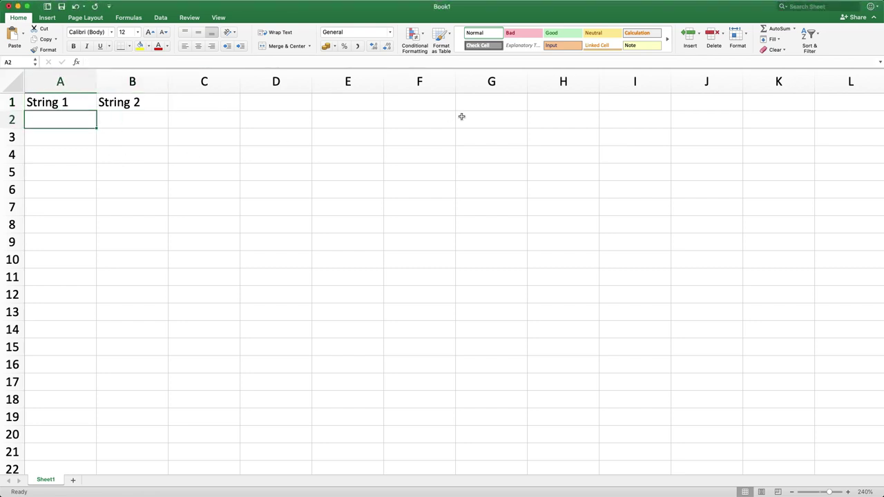
{"action": "type", "text": "T"}
{"action": "key", "text": "BackSpace"}
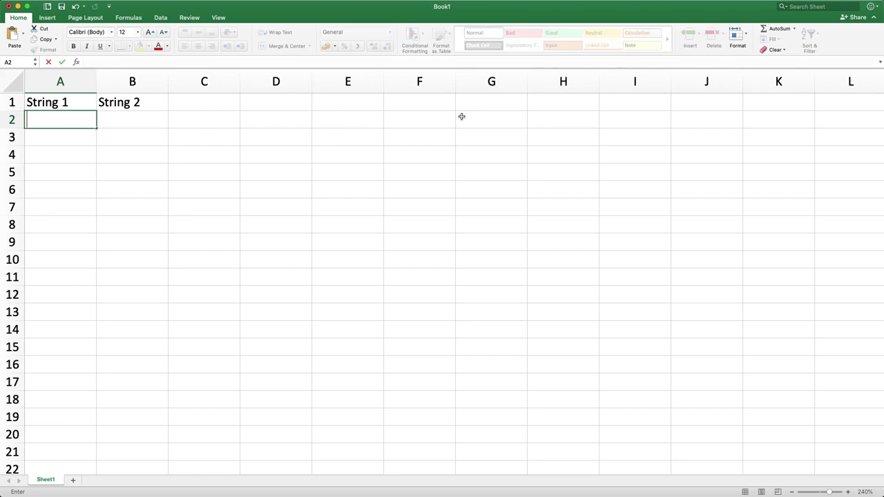
{"action": "type", "text": "Import 1"}
{"action": "left_click", "coordinate": [51, 142]}
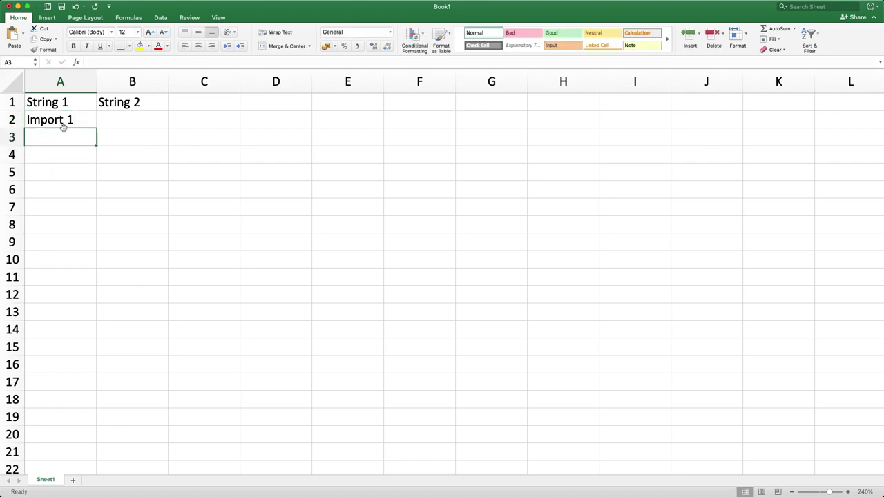
{"action": "left_click", "coordinate": [61, 125]}
{"action": "left_click", "coordinate": [60, 139]}
{"action": "type", "text": "IM"}
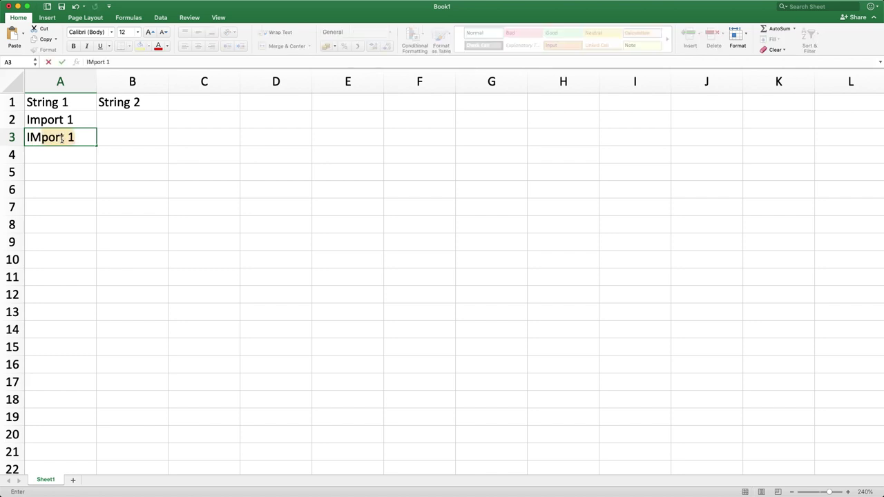
{"action": "key", "text": "BackSpace"}
{"action": "key", "text": "BackSpace"}
{"action": "key", "text": "BackSpace"}
{"action": "type", "text": "Data 1"}
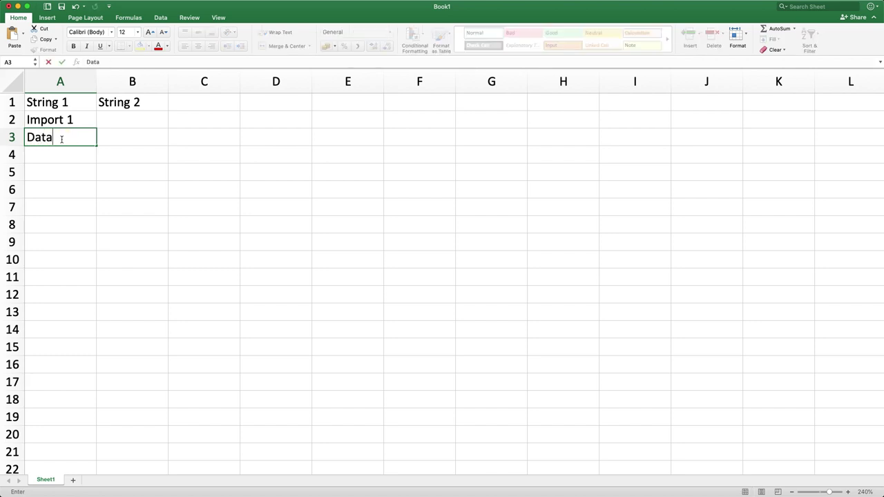
- Fill the String 2 column with Import 2 in B2 and Data 2 in B3
{"action": "left_click", "coordinate": [138, 122]}
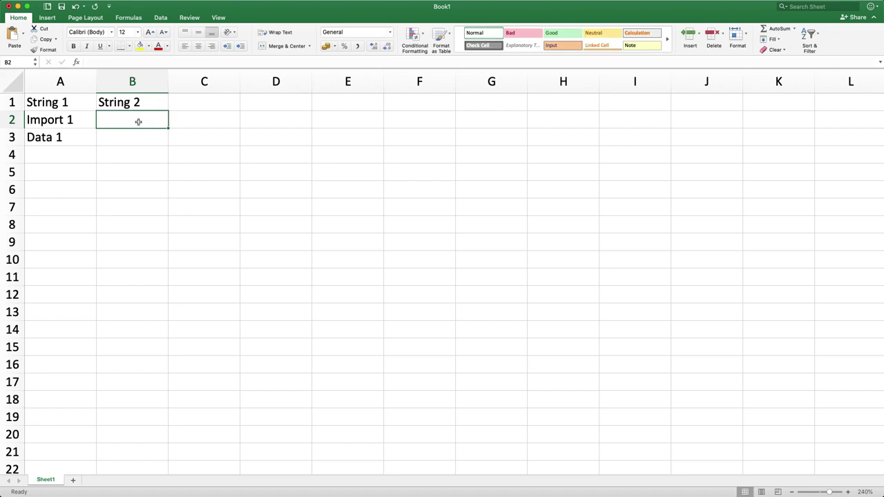
{"action": "type", "text": "Import 2"}
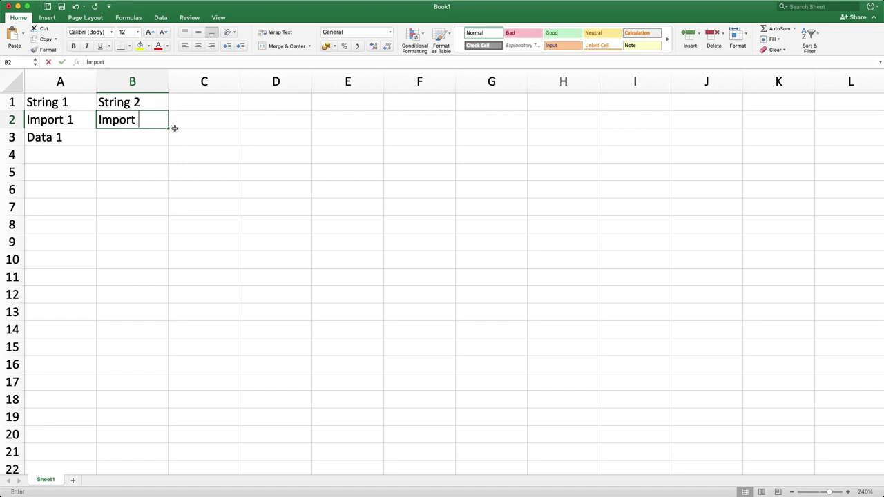
{"action": "left_click", "coordinate": [175, 127]}
{"action": "left_click", "coordinate": [138, 133]}
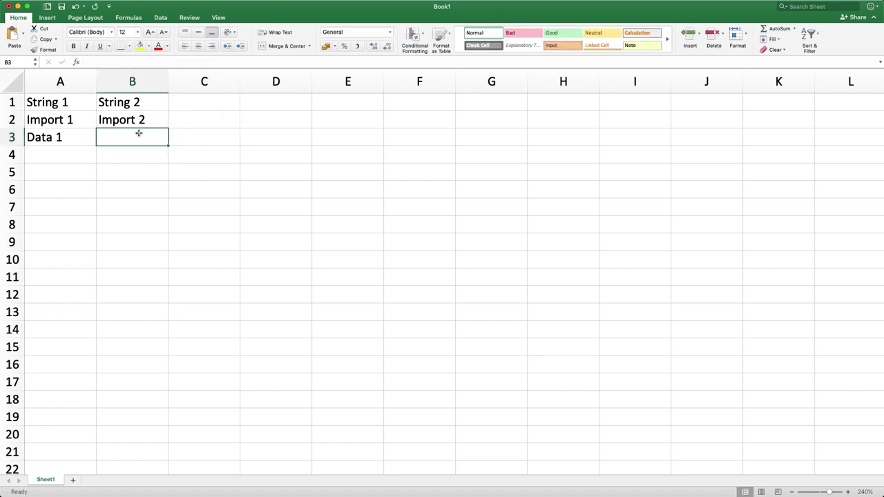
{"action": "type", "text": "Dat"}
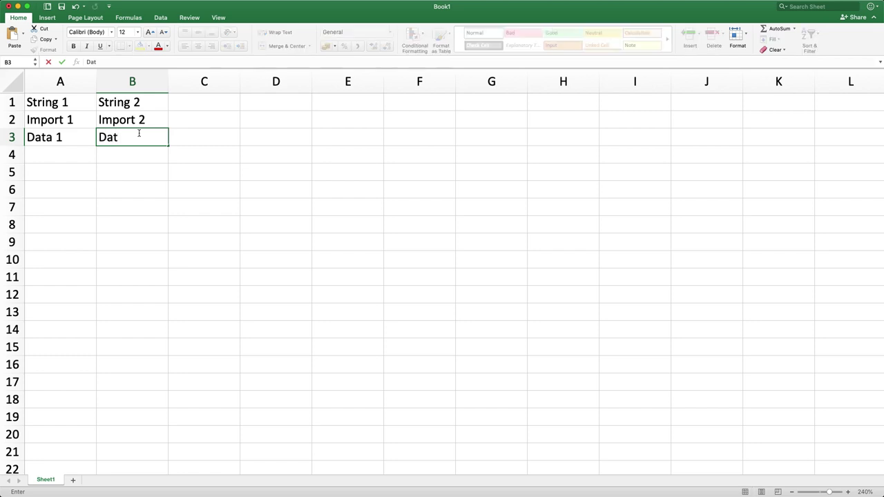
{"action": "type", "text": "a 2"}
{"action": "left_click", "coordinate": [60, 172]}
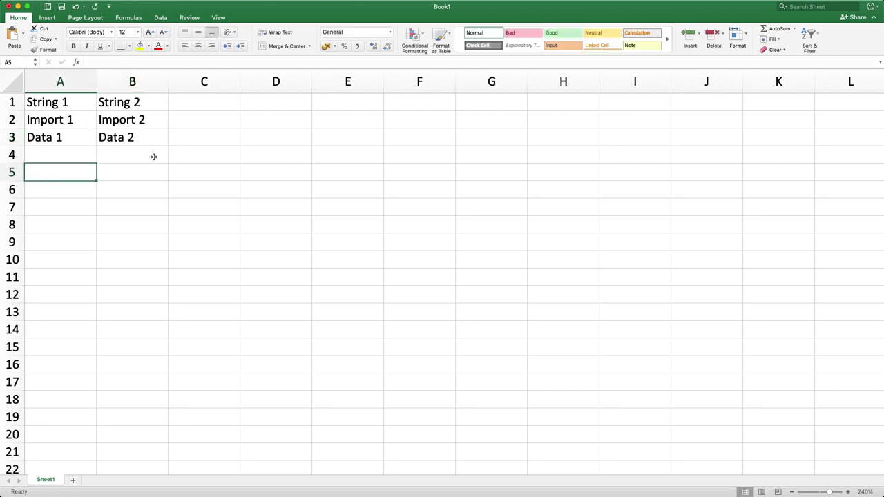
{"action": "left_click", "coordinate": [58, 105]}
{"action": "left_click", "coordinate": [132, 138]}
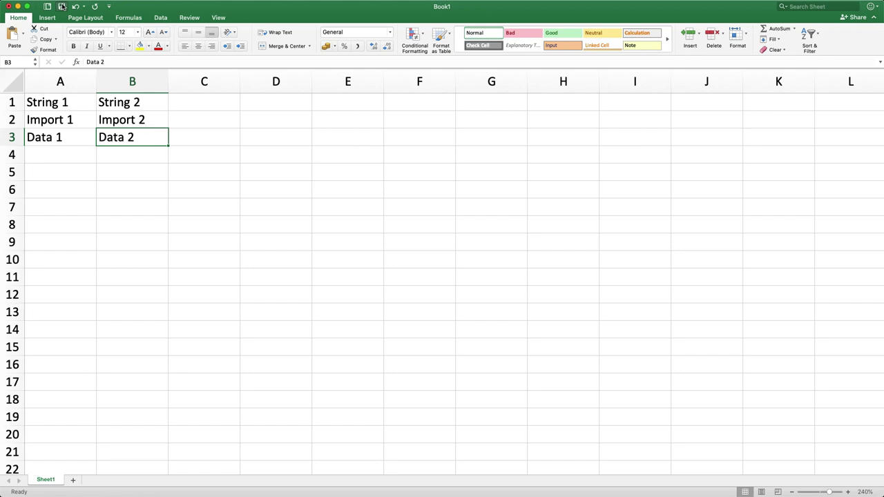
- Save the workbook to the Desktop as Demoforimport in Excel Workbook (.xlsx) format
{"action": "left_click", "coordinate": [61, 6]}
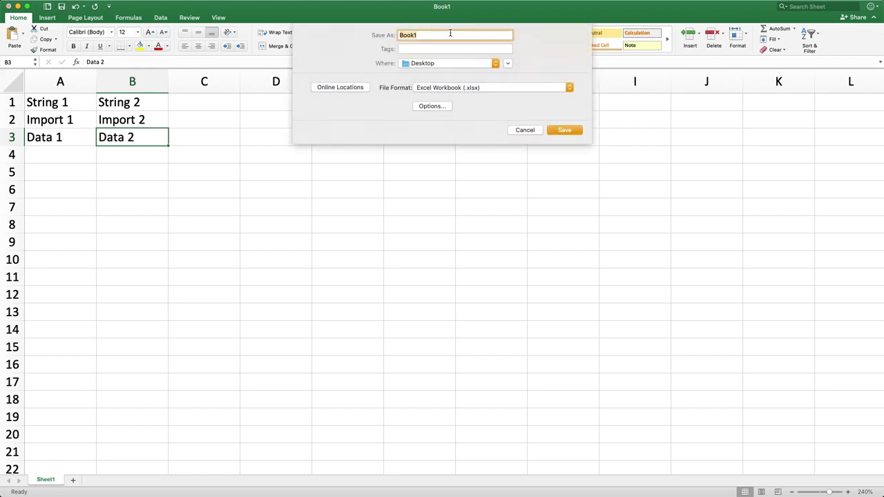
{"action": "type", "text": "Dmoe"}
{"action": "key", "text": "BackSpace"}
{"action": "key", "text": "BackSpace"}
{"action": "key", "text": "BackSpace"}
{"action": "type", "text": "emoforimopor"}
{"action": "left_click", "coordinate": [437, 64]}
{"action": "left_click", "coordinate": [436, 64]}
{"action": "left_click", "coordinate": [564, 130]}
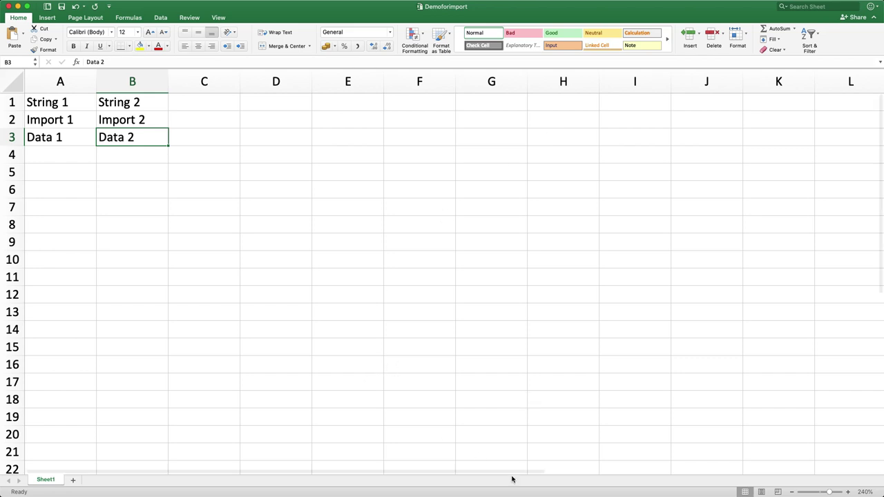
- Switch back to ServiceNow in the browser and open the Load Data module under System Import Sets
{"action": "key", "text": "super+Tab"}
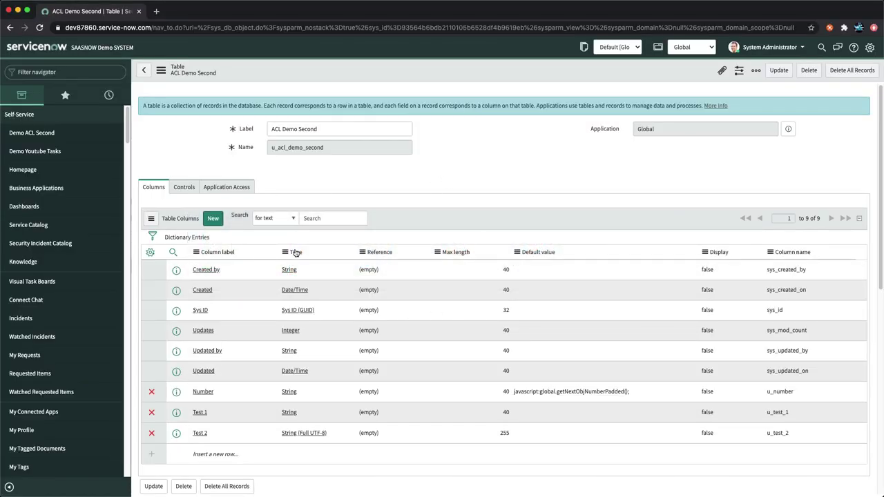
{"action": "left_click", "coordinate": [57, 71]}
{"action": "type", "text": "sys"}
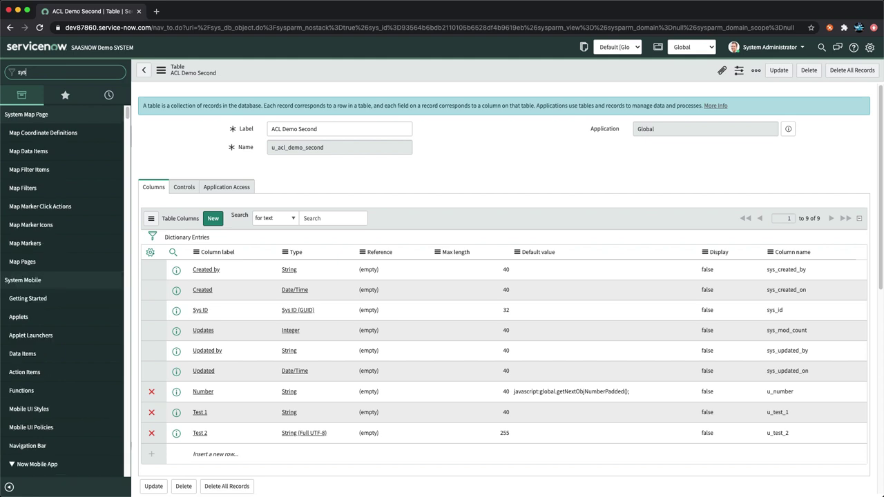
{"action": "type", "text": "tem im"}
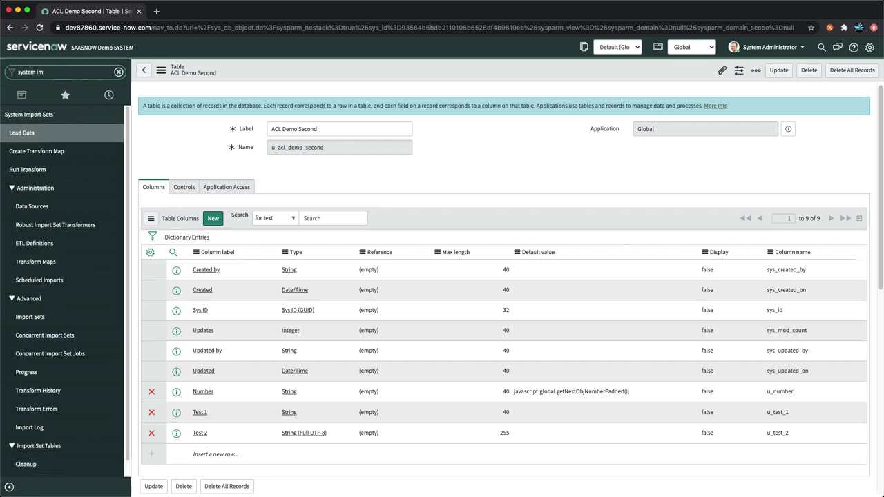
{"action": "left_click", "coordinate": [27, 137]}
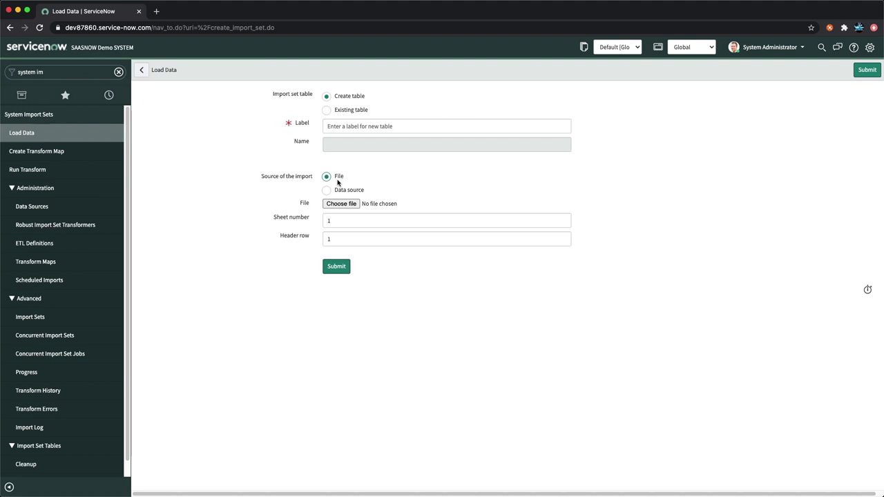
- Label the new import set table Demo For Import
{"action": "left_click", "coordinate": [367, 125]}
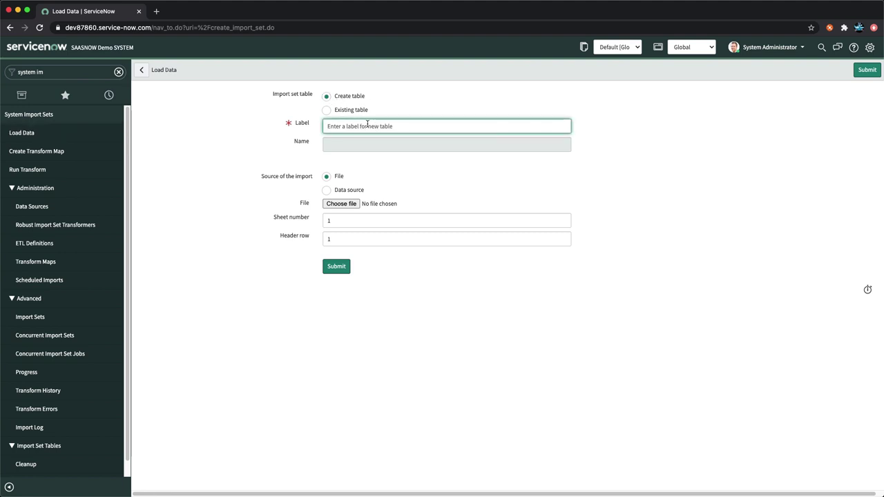
{"action": "type", "text": "D"}
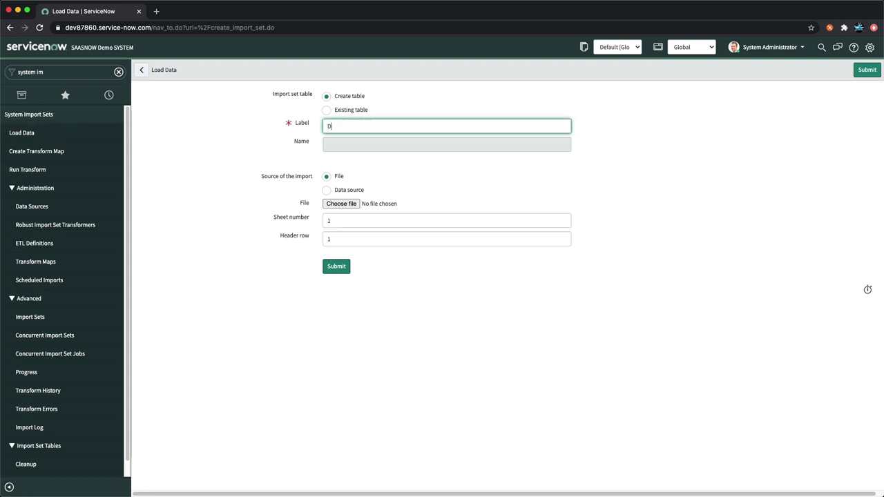
{"action": "type", "text": "emo For IMpo"}
{"action": "key", "text": "BackSpace"}
{"action": "type", "text": "mpor"}
{"action": "left_click", "coordinate": [255, 149]}
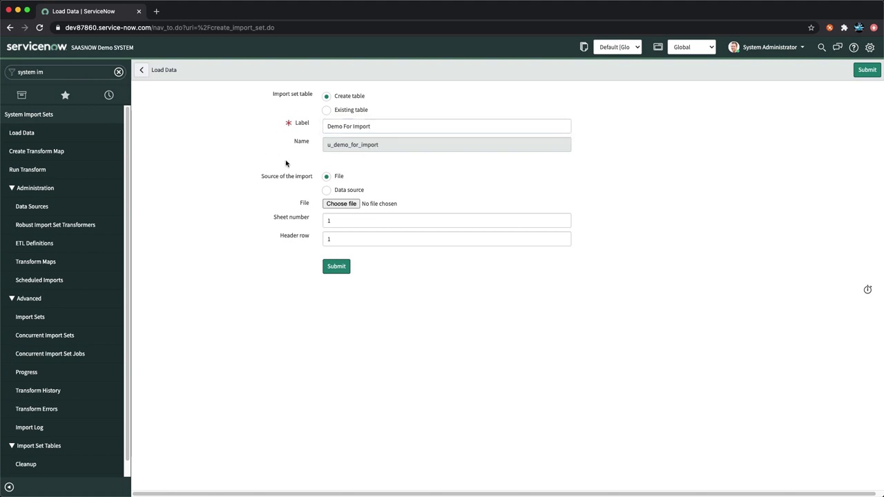
- Choose Demoforimport.xlsx from the Desktop as the import's source file and submit the data load
{"action": "left_click", "coordinate": [341, 190]}
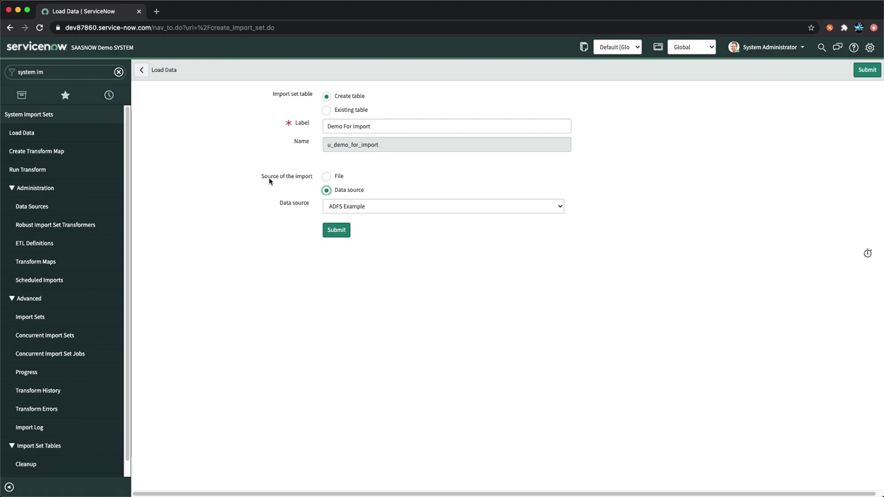
{"action": "left_click", "coordinate": [327, 177]}
{"action": "left_click", "coordinate": [340, 206]}
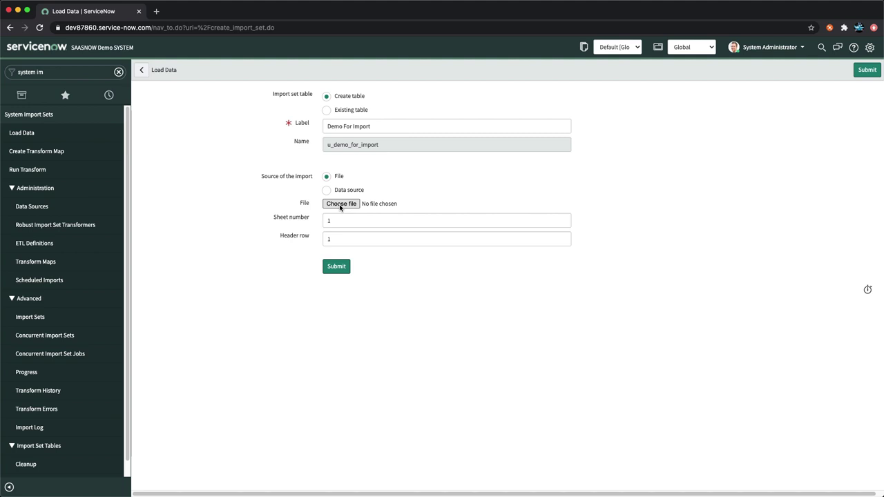
{"action": "left_click", "coordinate": [340, 207]}
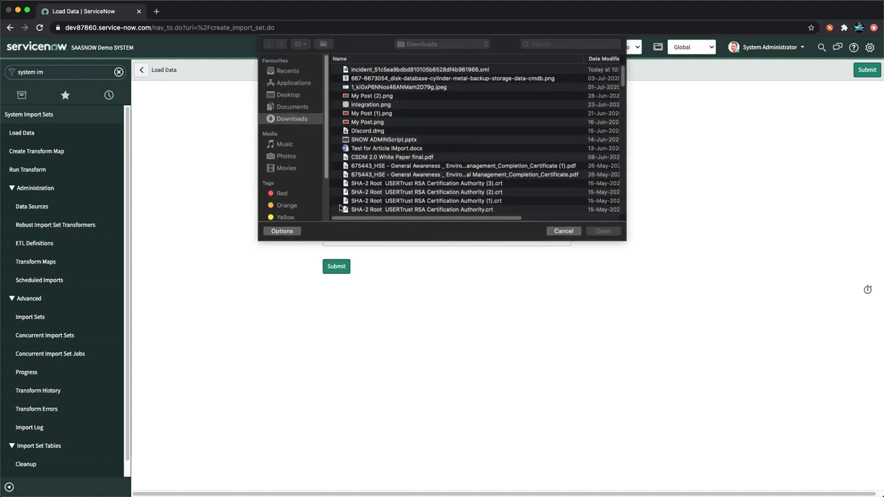
{"action": "left_click", "coordinate": [289, 97]}
{"action": "left_click", "coordinate": [407, 72]}
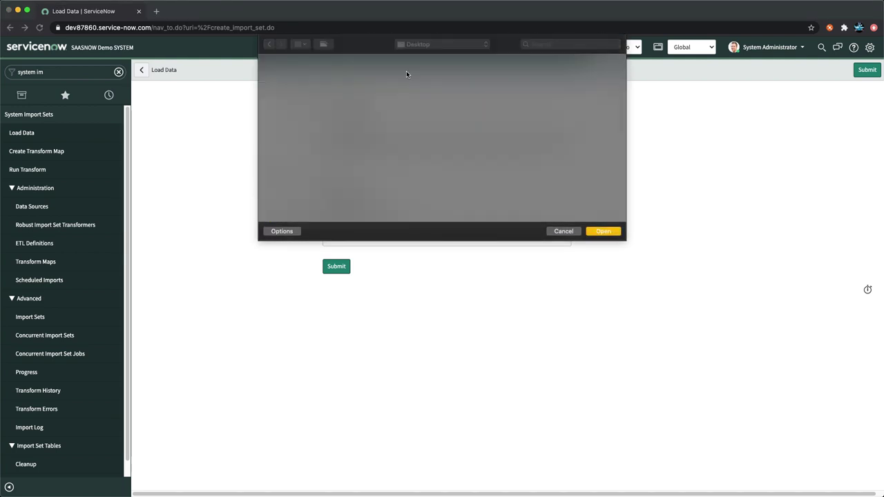
{"action": "double_click", "coordinate": [406, 74]}
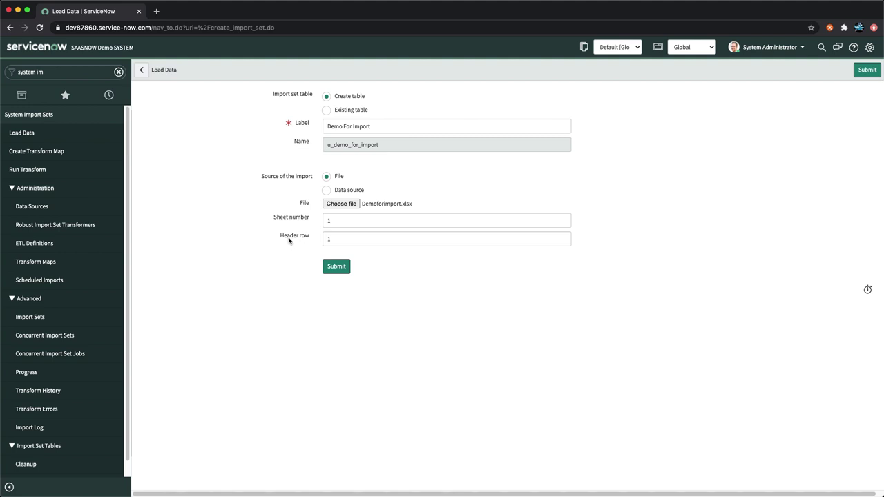
{"action": "left_click", "coordinate": [337, 267]}
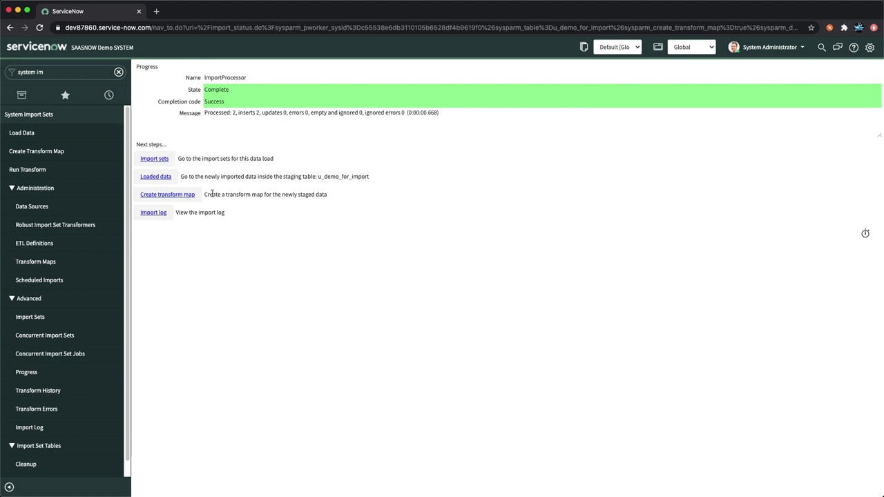
- Start a transform map for the newly staged data and name it Demo for import
{"action": "left_click", "coordinate": [170, 196]}
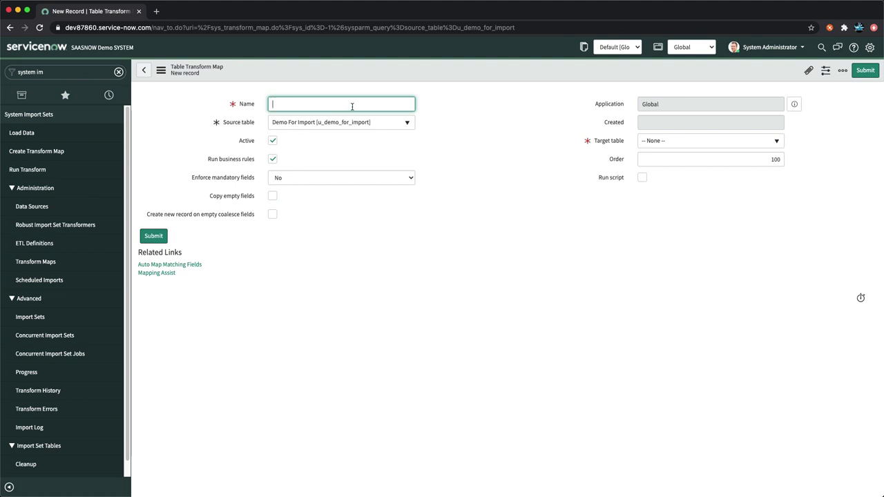
{"action": "left_click", "coordinate": [325, 103]}
{"action": "type", "text": "Den"}
{"action": "key", "text": "BackSpace"}
{"action": "type", "text": "mo for"}
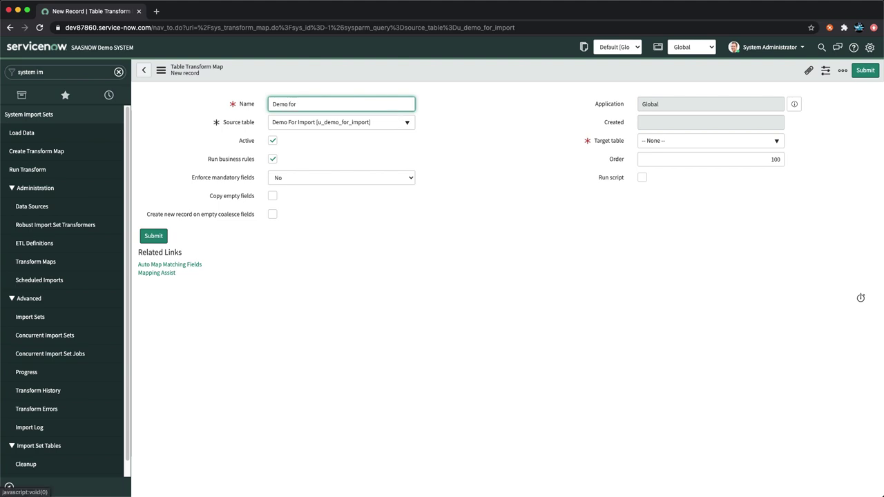
{"action": "type", "text": " import"}
{"action": "left_click", "coordinate": [469, 161]}
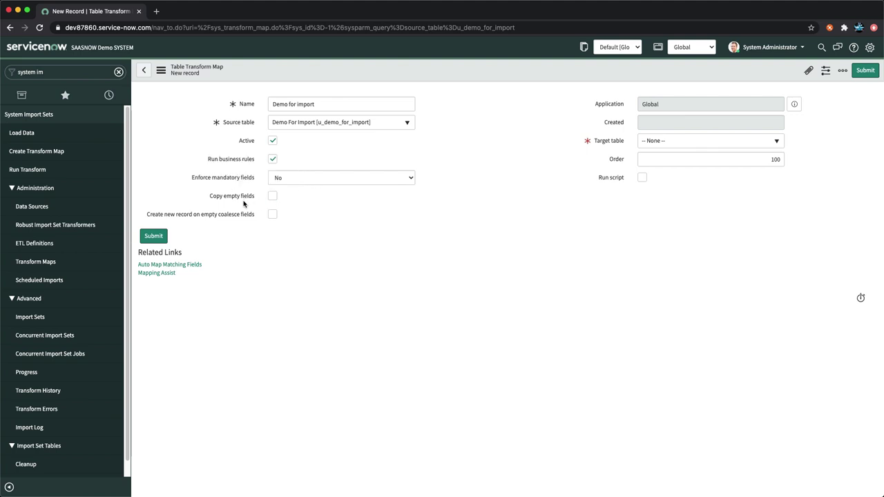
- Set the transform map's target table to ACL Demo Second [u_acl_demo_second]
{"action": "mouse_move", "coordinate": [164, 217]}
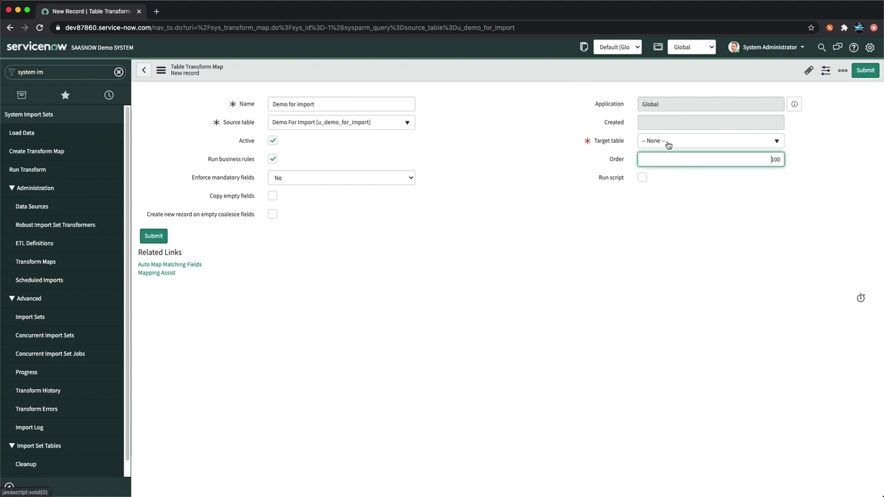
{"action": "left_click", "coordinate": [668, 143]}
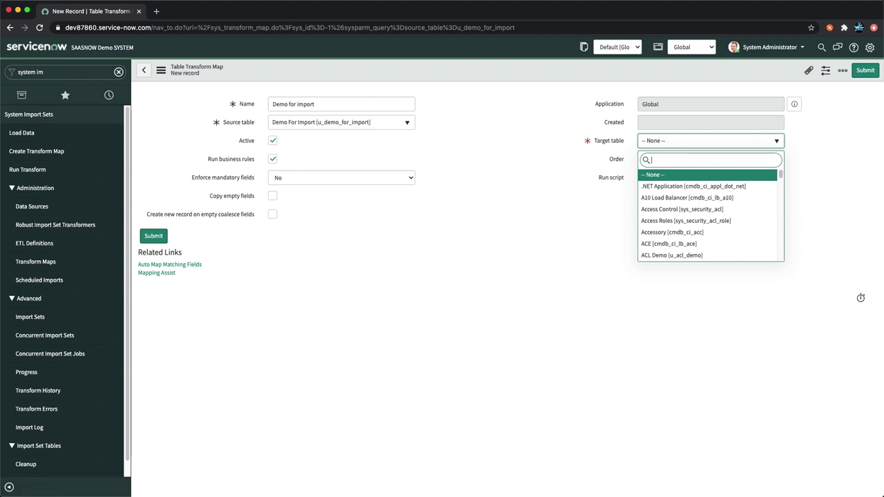
{"action": "type", "text": "acl"}
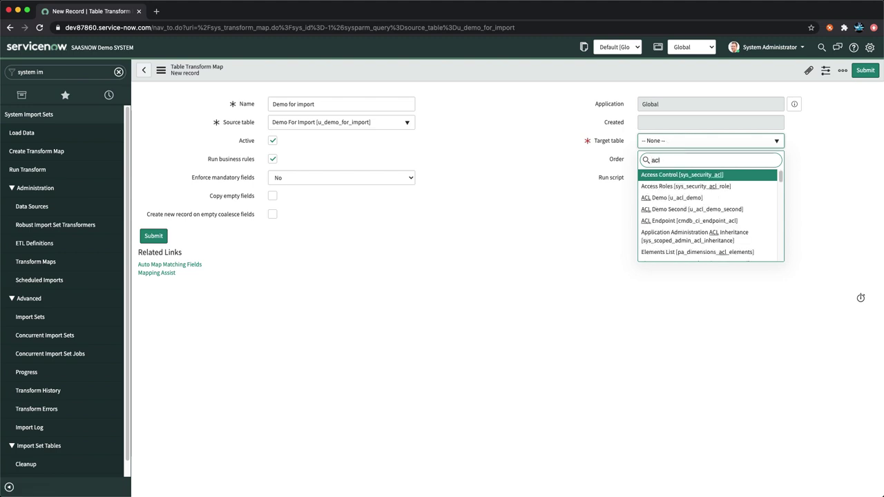
{"action": "left_click", "coordinate": [685, 210]}
{"action": "key", "text": "Tab"}
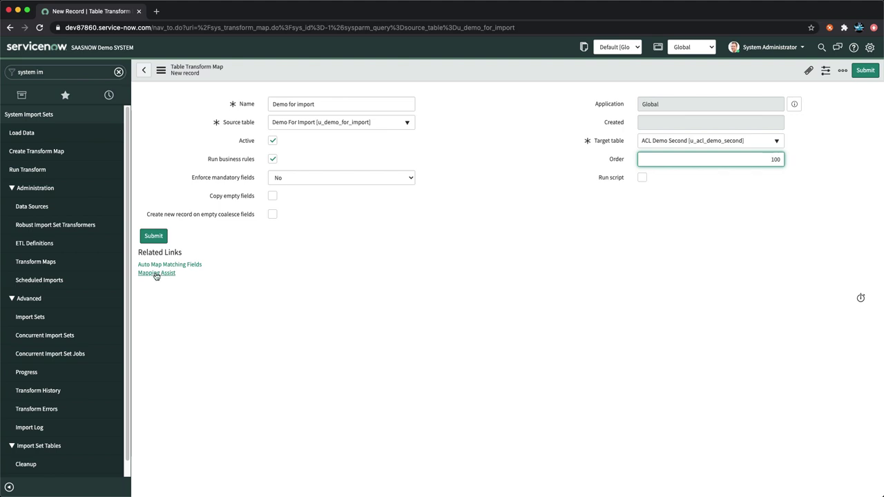
- Open Mapping Assist for the transform map and add the source fields String 1 and String 2 to the field map
{"action": "left_click", "coordinate": [156, 273]}
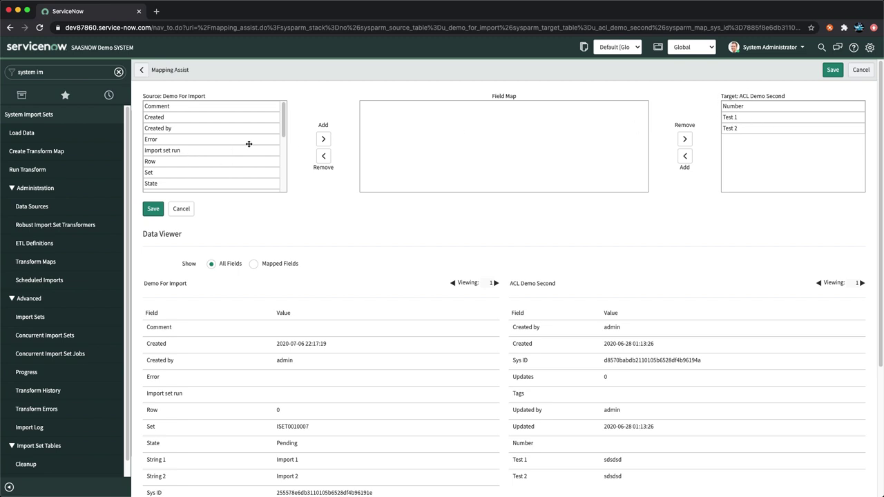
{"action": "left_click", "coordinate": [284, 125]}
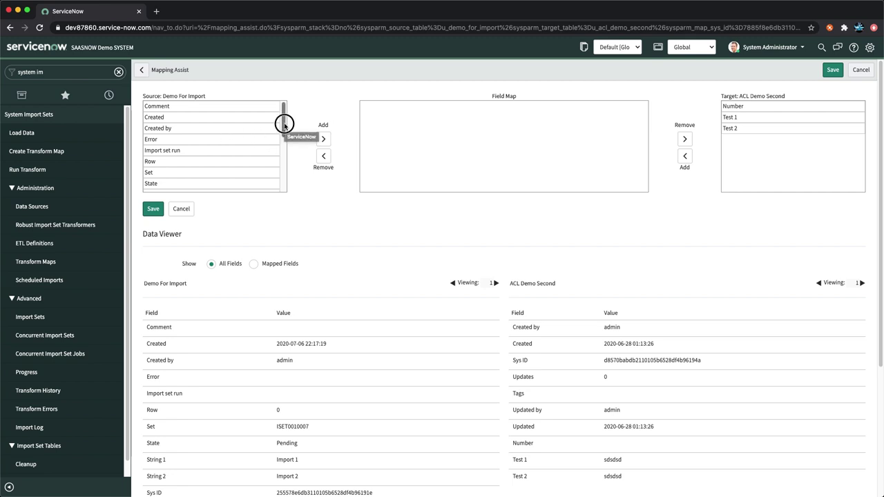
{"action": "left_click_drag", "start_coordinate": [283, 125], "coordinate": [284, 143]}
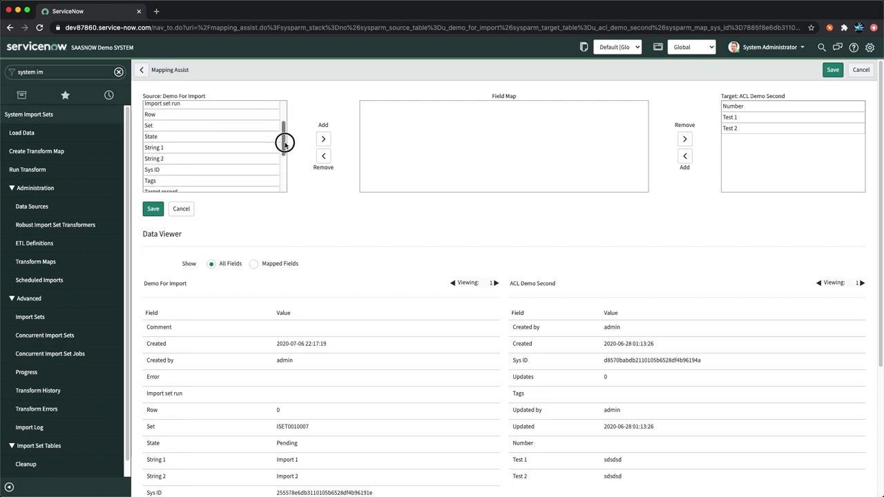
{"action": "double_click", "coordinate": [174, 148]}
{"action": "scroll", "coordinate": [166, 155], "scroll_direction": "down", "scroll_amount": 2}
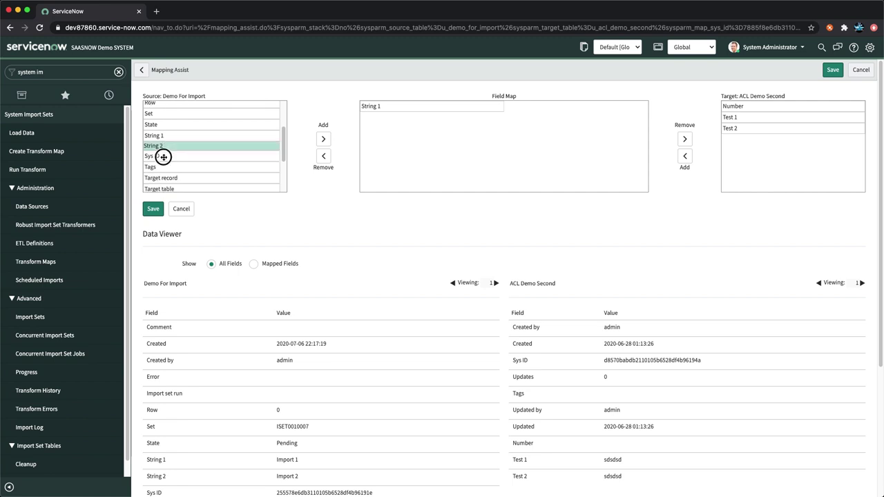
{"action": "left_click", "coordinate": [164, 146]}
{"action": "double_click", "coordinate": [165, 136]}
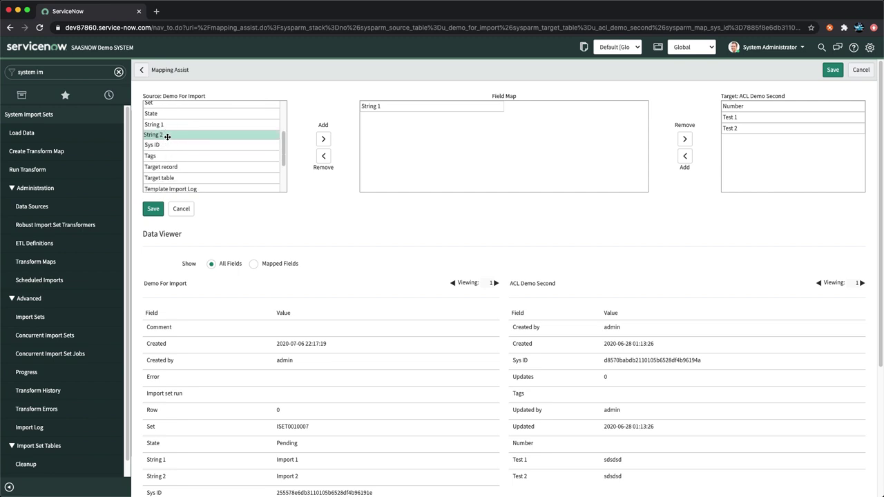
{"action": "left_click_drag", "start_coordinate": [283, 154], "coordinate": [286, 99]}
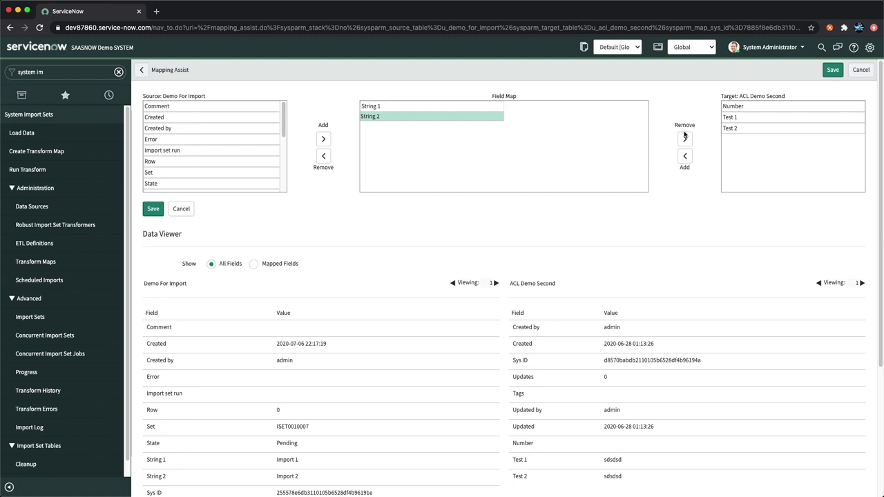
- Map target field Test 1 to String 1 and Test 2 to String 2, and save the mapping
{"action": "left_click_drag", "start_coordinate": [734, 116], "coordinate": [537, 105]}
{"action": "left_click_drag", "start_coordinate": [731, 118], "coordinate": [540, 116]}
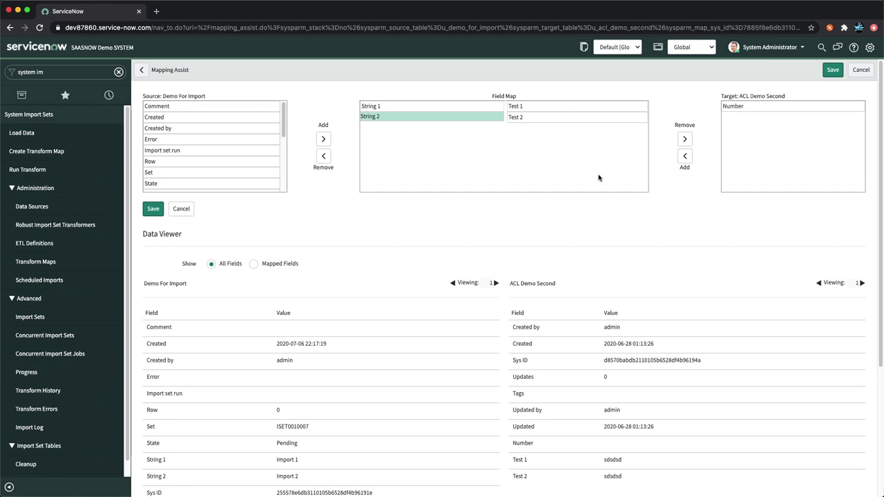
{"action": "left_click", "coordinate": [153, 209]}
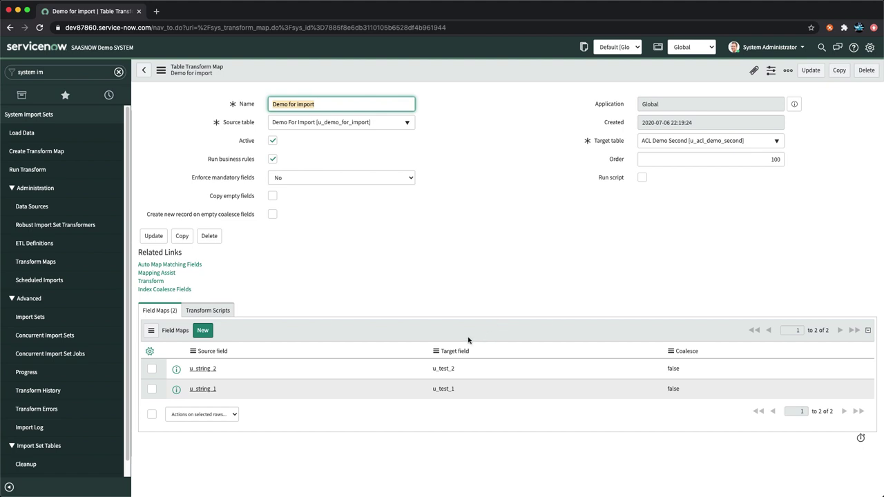
- Run the transform on the u_demo_for_import import set with the Demo for import map
{"action": "left_click", "coordinate": [426, 249]}
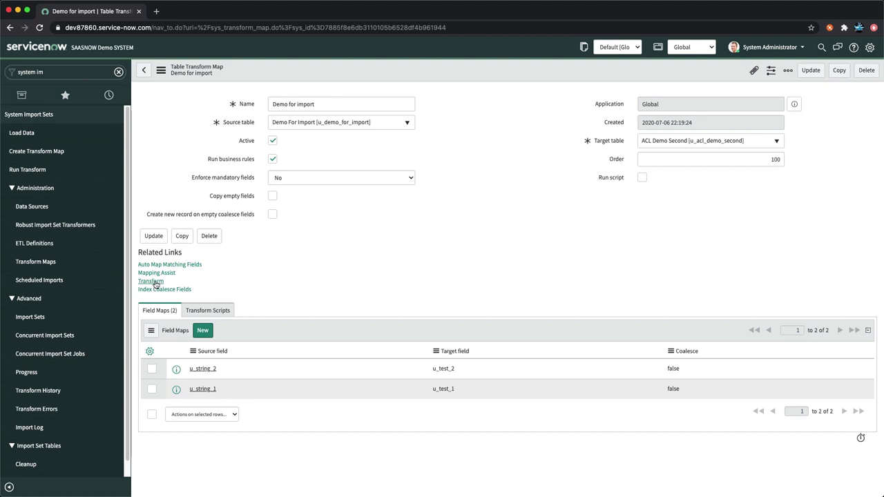
{"action": "left_click", "coordinate": [150, 281]}
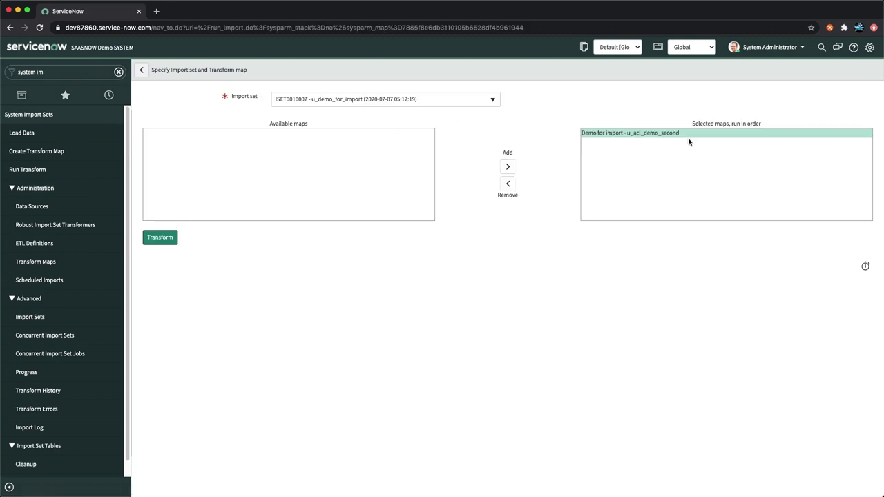
{"action": "left_click", "coordinate": [164, 240]}
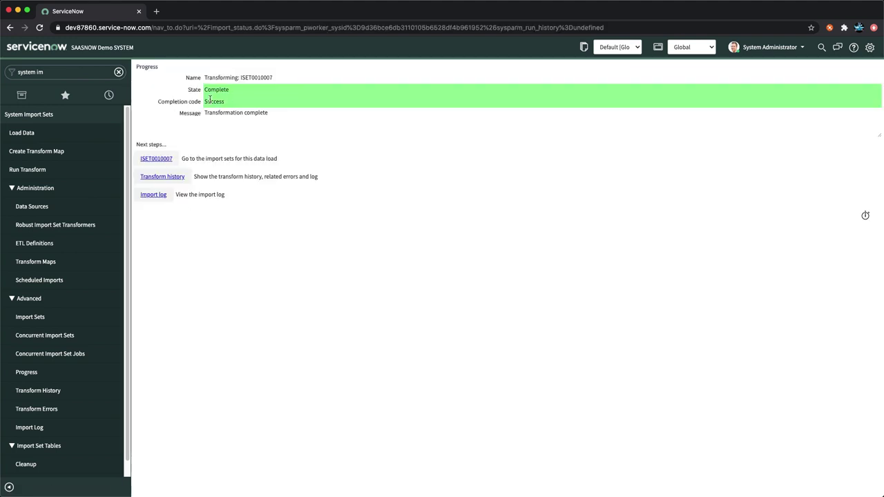
- Review the transformed import set's record and open the Demo ACL Second list to check the imported records
{"action": "left_click", "coordinate": [156, 160]}
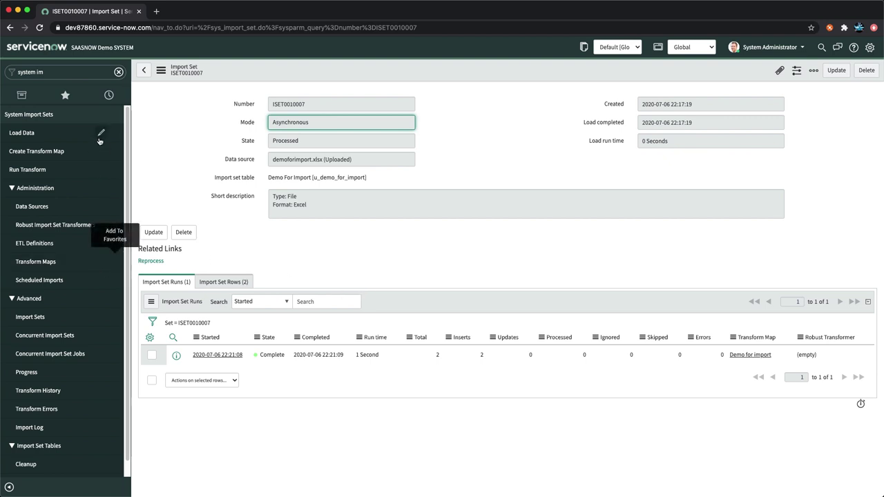
{"action": "left_click", "coordinate": [21, 95]}
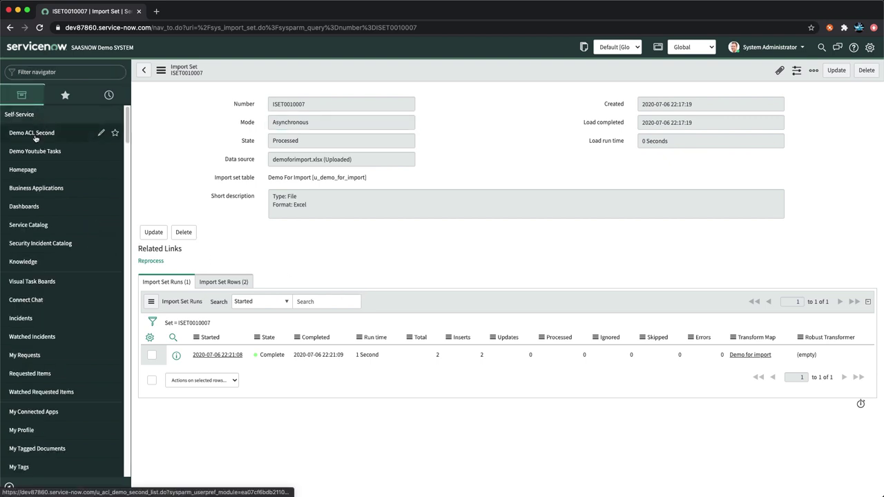
{"action": "left_click", "coordinate": [35, 136]}
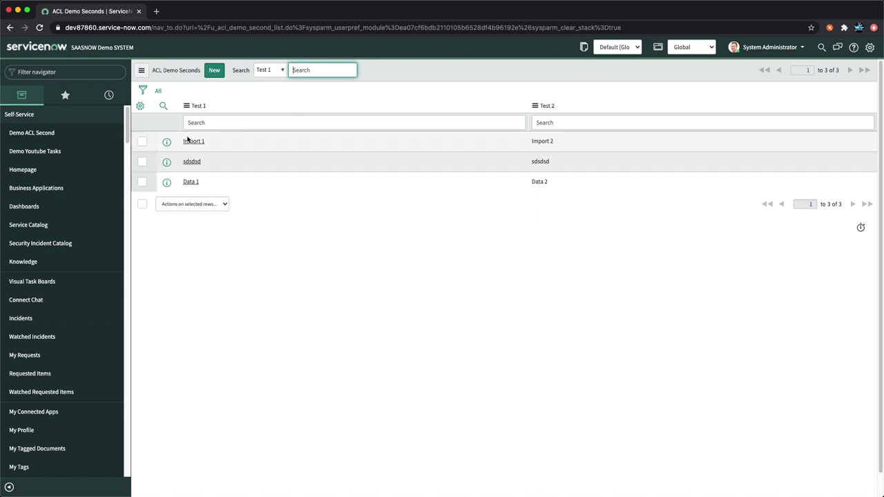
- Add the Number column to the ACL Demo Seconds list and place it before Test 1 and Test 2
{"action": "left_click", "coordinate": [139, 109]}
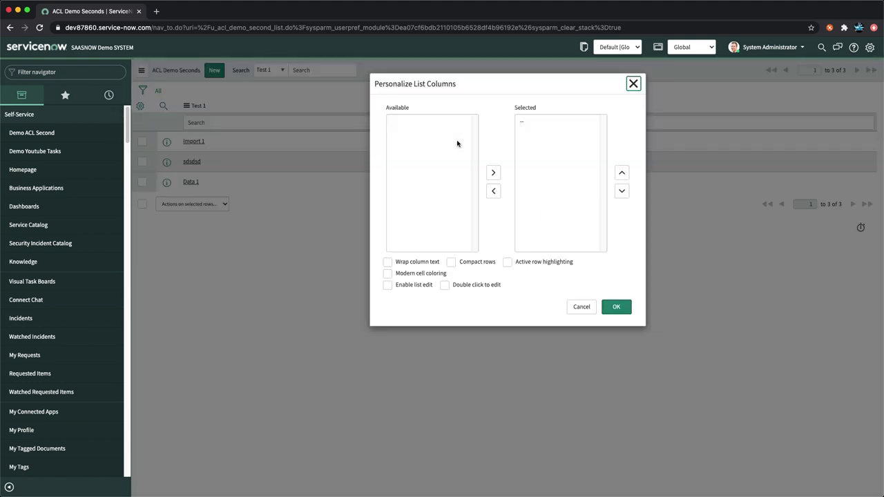
{"action": "double_click", "coordinate": [408, 138]}
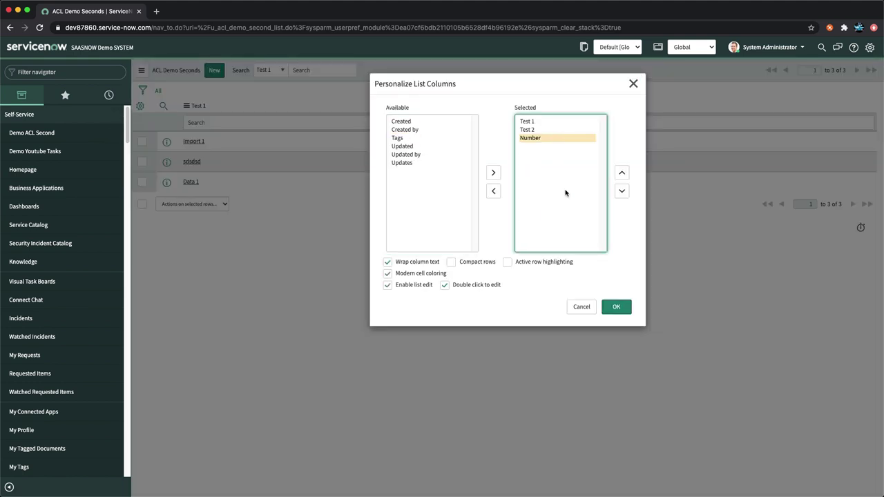
{"action": "double_click", "coordinate": [621, 174]}
{"action": "left_click", "coordinate": [617, 307]}
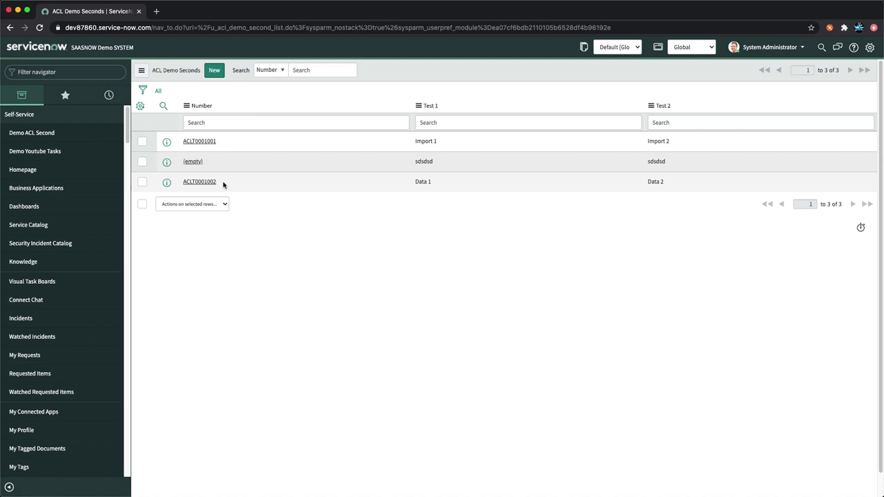
- Copy the Number value of the Data 1 record in the ACL Demo Seconds list
{"action": "double_click", "coordinate": [185, 182]}
{"action": "key", "text": "super+c"}
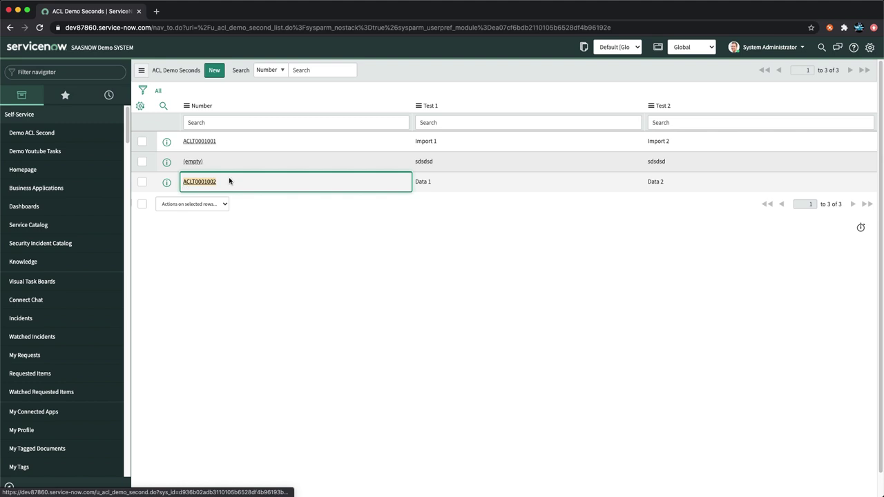
{"action": "left_click", "coordinate": [181, 183]}
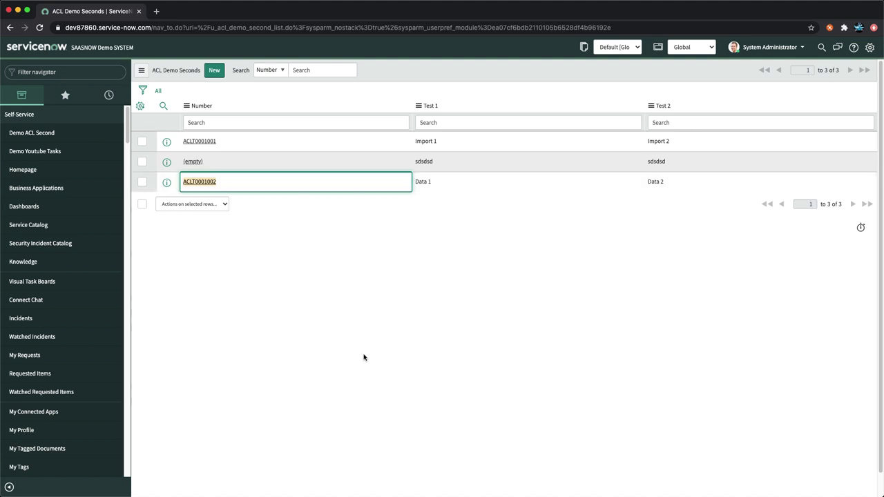
- Switch to the Demoforimport workbook in Excel and enter the column header Numbering in cell C1
{"action": "key", "text": "super+Tab"}
{"action": "left_click", "coordinate": [295, 258]}
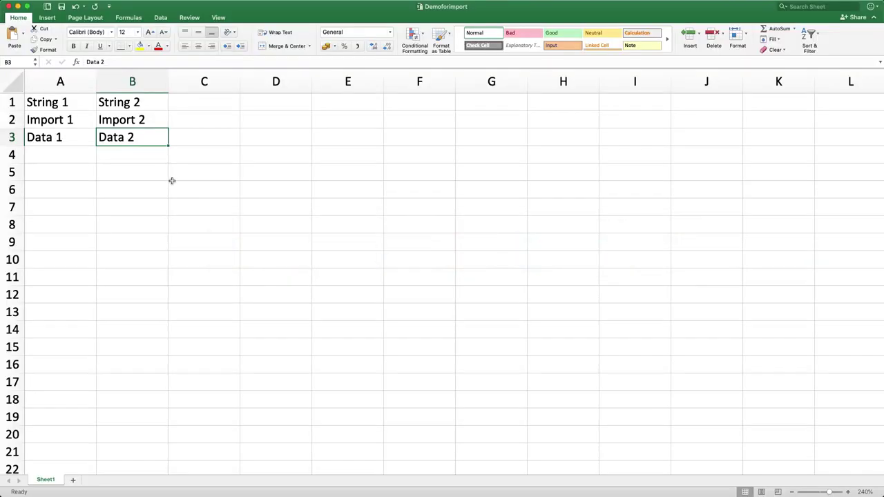
{"action": "left_click", "coordinate": [198, 101]}
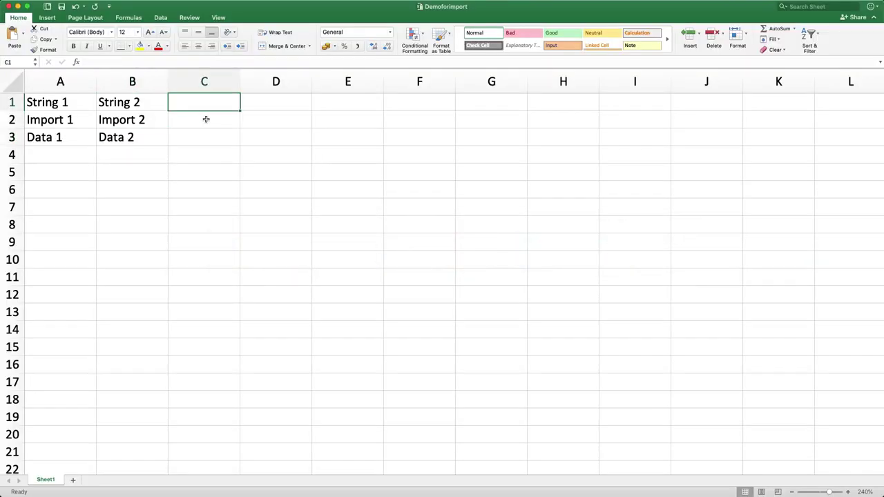
{"action": "type", "text": "Numbergin"}
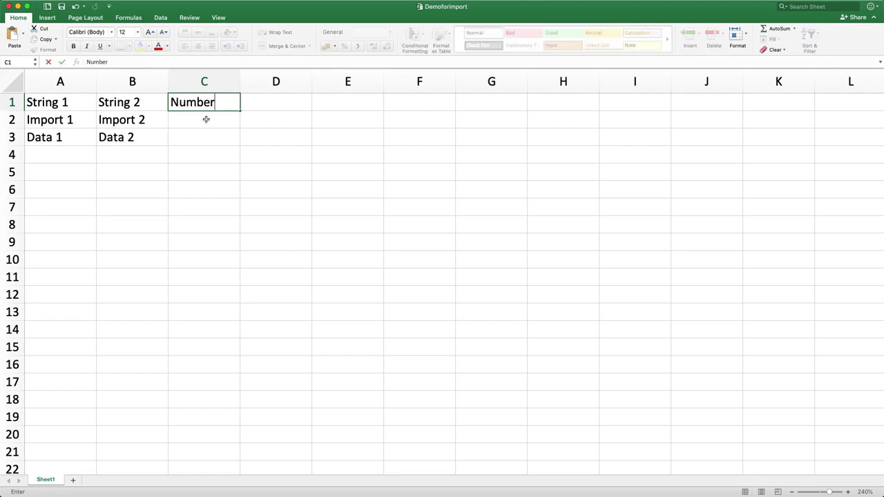
{"action": "key", "text": "BackSpace"}
{"action": "key", "text": "BackSpace"}
{"action": "key", "text": "BackSpace"}
{"action": "type", "text": "ing"}
{"action": "left_click", "coordinate": [211, 118]}
- Paste the copied record number ACLT0001002 into cell C3 of the Data 1 row
{"action": "key", "text": "Down"}
{"action": "key", "text": "Down"}
{"action": "left_click", "coordinate": [205, 140]}
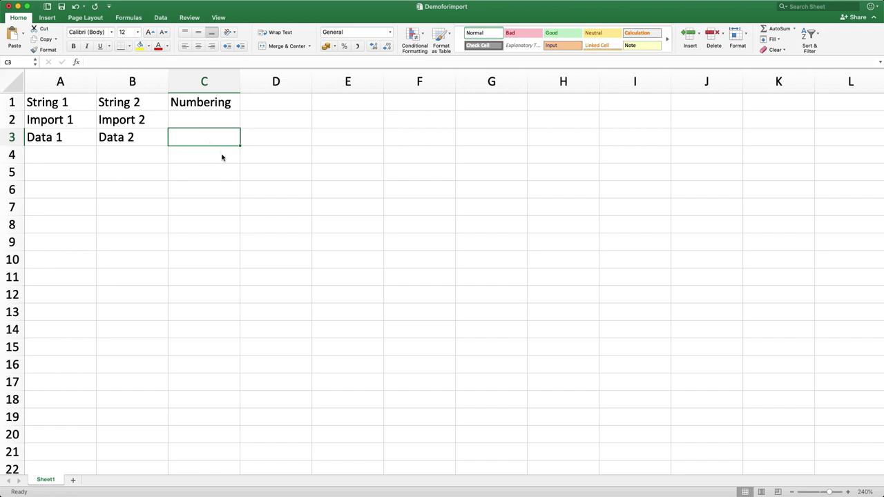
{"action": "key", "text": "super+v"}
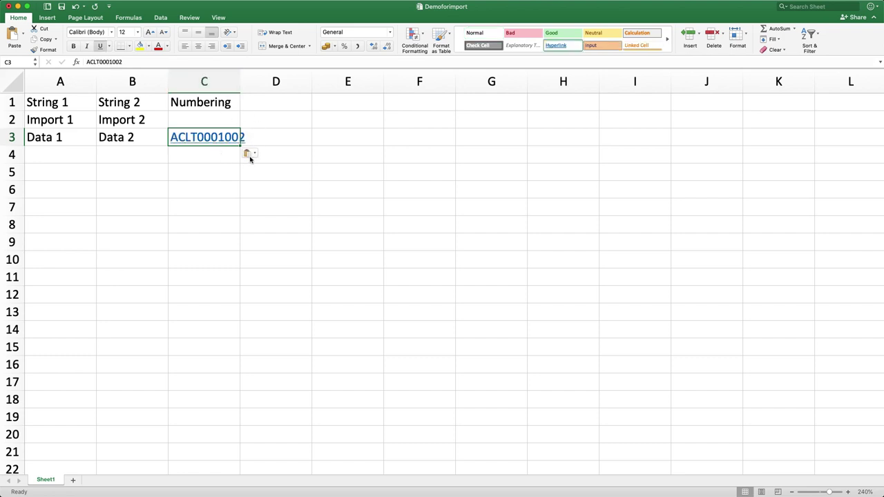
{"action": "left_click", "coordinate": [248, 153]}
{"action": "left_click", "coordinate": [277, 174]}
- Copy the formatting of cell B3 onto C3 and auto-fit the width of column C
{"action": "left_click", "coordinate": [123, 142]}
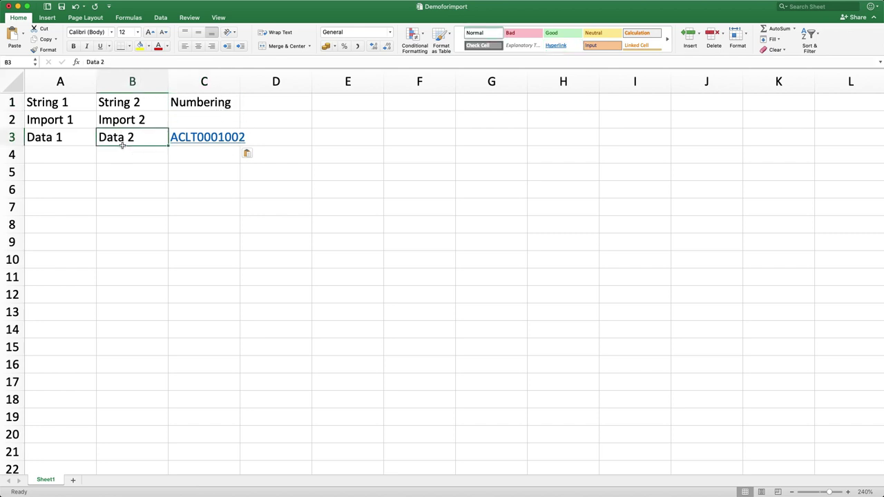
{"action": "left_click", "coordinate": [49, 51]}
{"action": "left_click", "coordinate": [191, 136]}
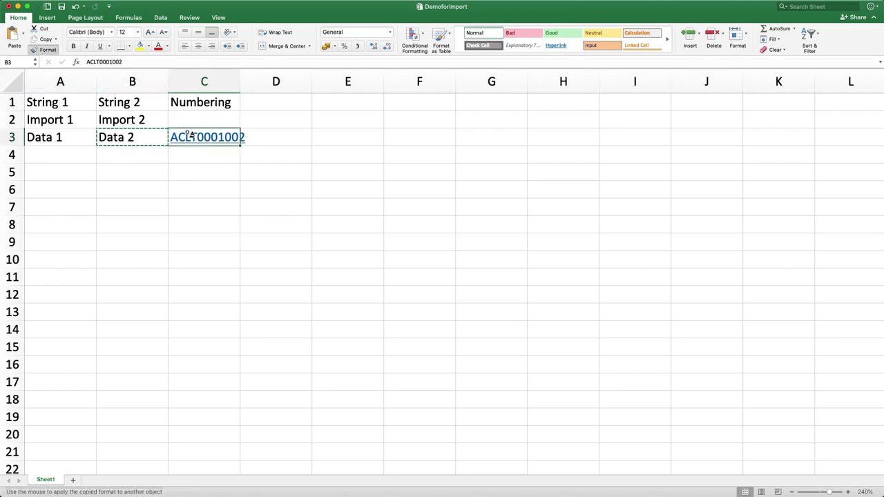
{"action": "double_click", "coordinate": [239, 87]}
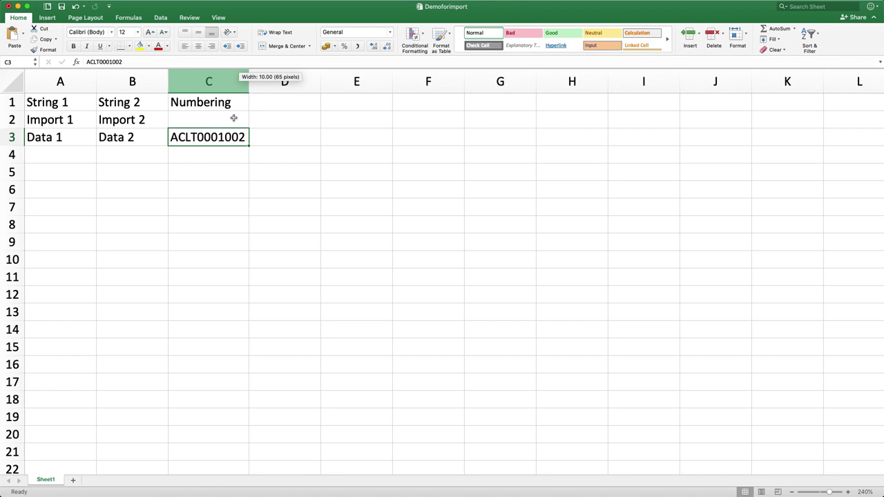
- Switch to ServiceNow and copy the Number value of the Import 1 record in the ACL Demo Seconds list
{"action": "left_click", "coordinate": [199, 122]}
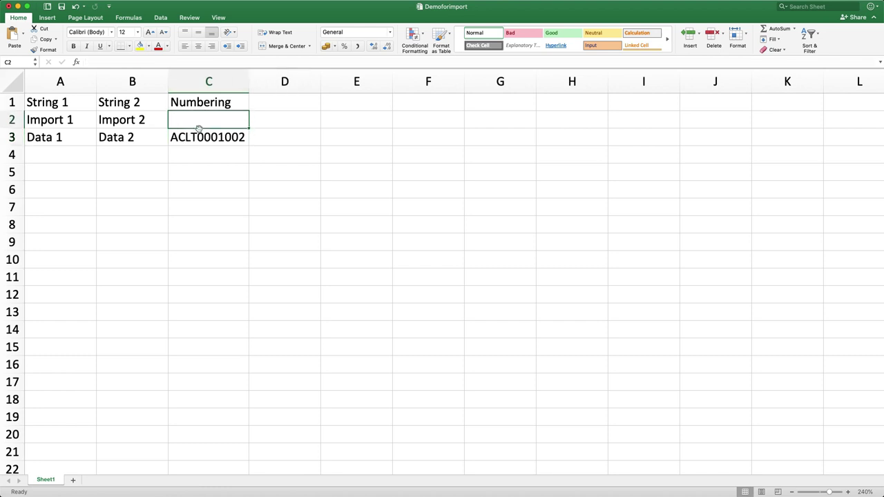
{"action": "left_click", "coordinate": [199, 136]}
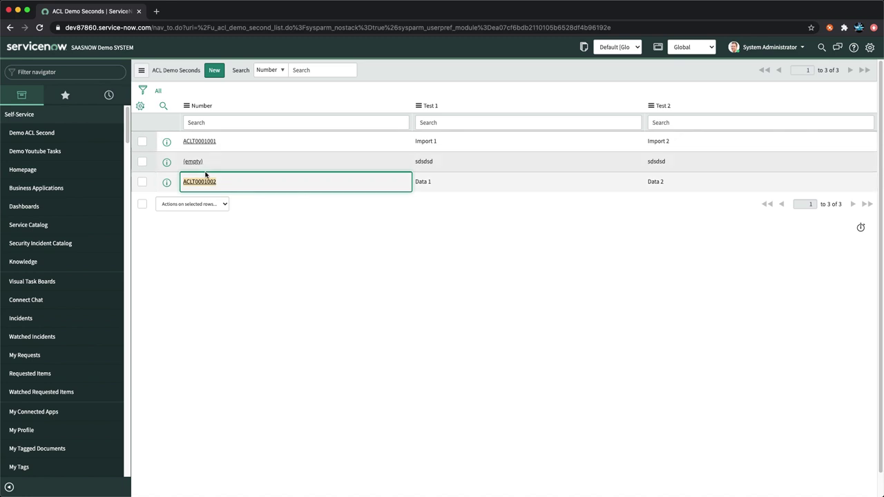
{"action": "left_click", "coordinate": [183, 142]}
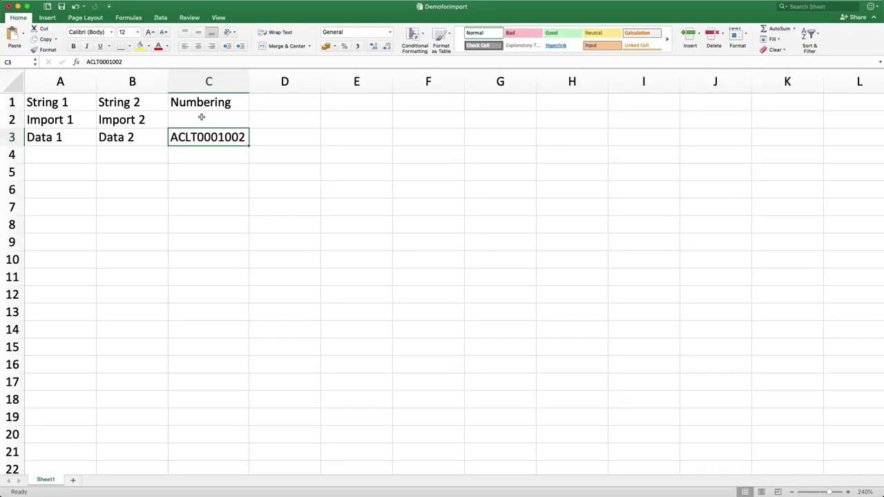
- Paste ACLT0001001 into cell C2 of the Excel workbook with Match Destination Formatting, and save the workbook
{"action": "left_click", "coordinate": [201, 117]}
{"action": "type", "text": "ACLT0001001"}
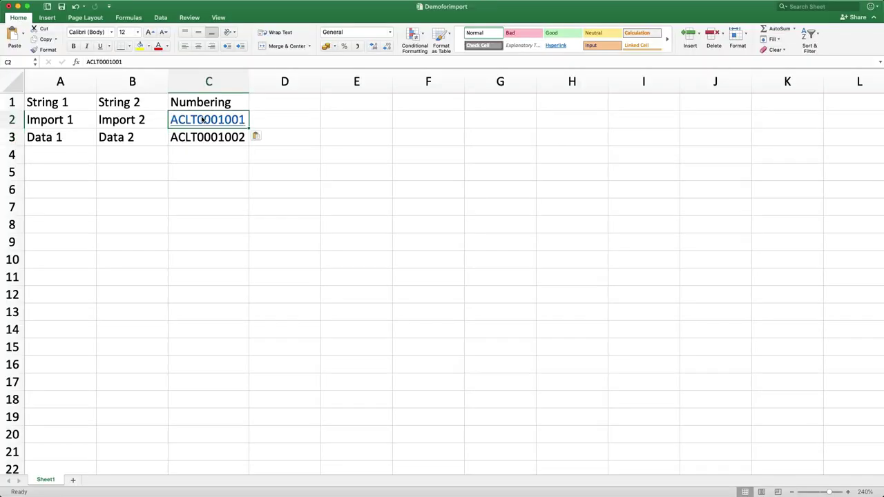
{"action": "left_click", "coordinate": [263, 137]}
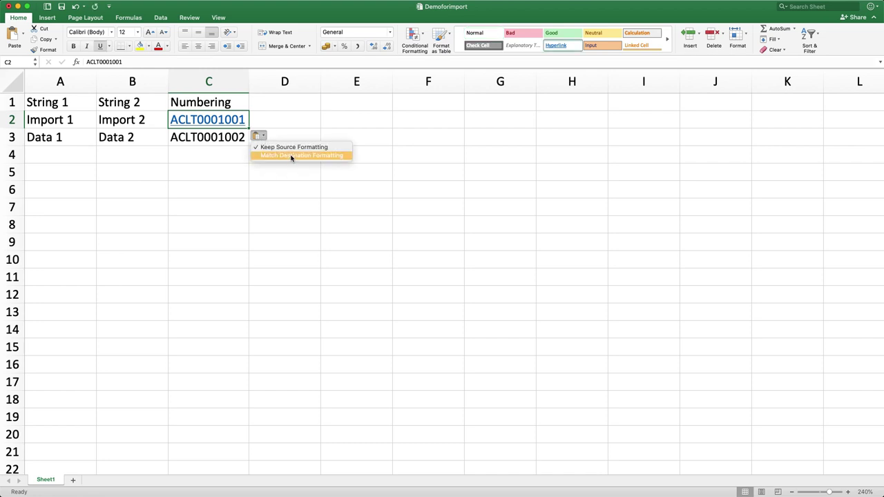
{"action": "left_click", "coordinate": [291, 157]}
{"action": "left_click", "coordinate": [273, 170]}
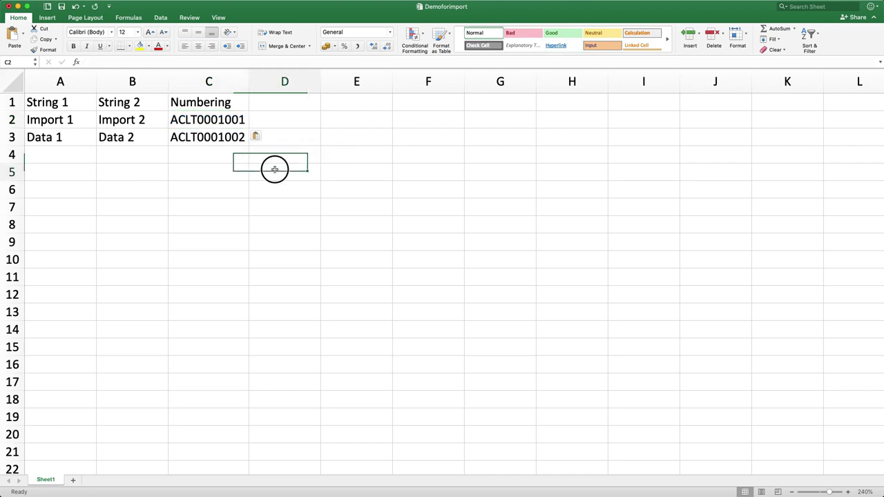
{"action": "left_click", "coordinate": [219, 202]}
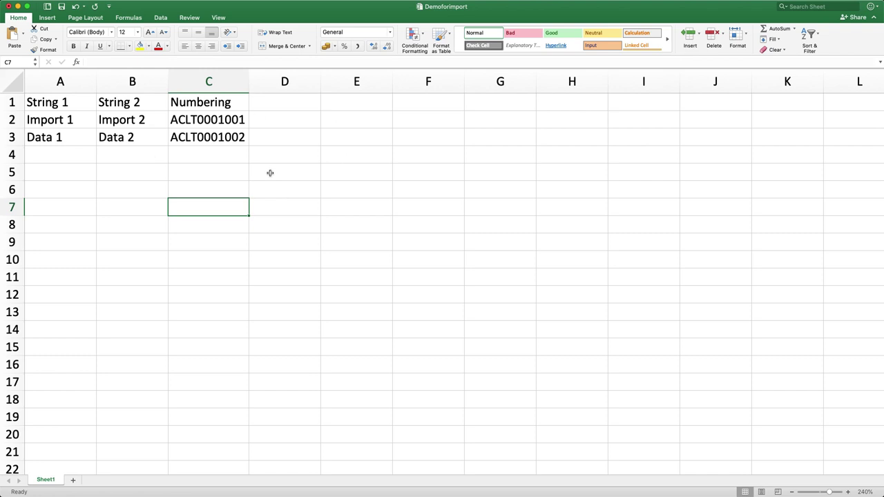
{"action": "left_click", "coordinate": [62, 7]}
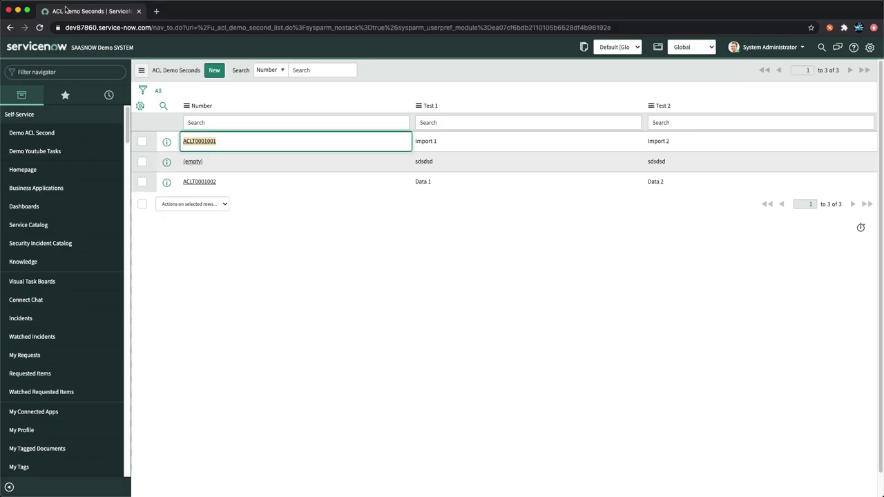
- In ServiceNow, open Load Data under System Import Sets and choose the existing import set table Demo For Import [u_demo_for_import]
{"action": "left_click", "coordinate": [37, 72]}
{"action": "type", "text": "sys"}
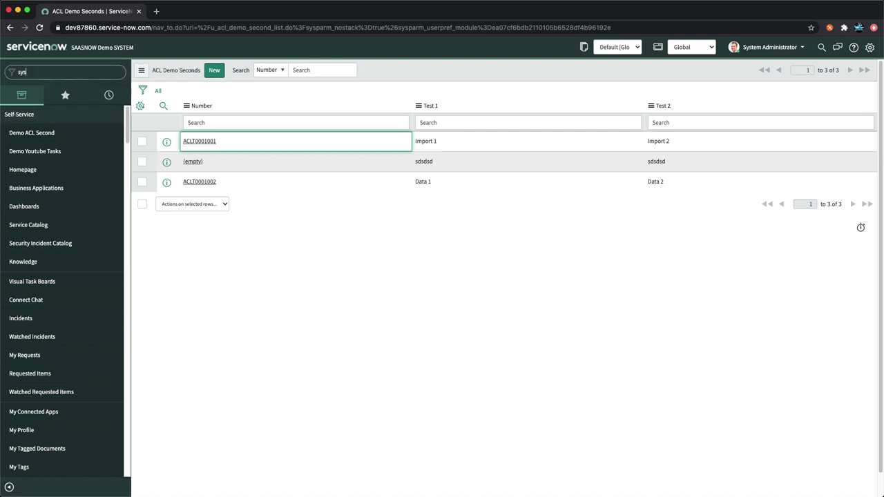
{"action": "type", "text": "tem "}
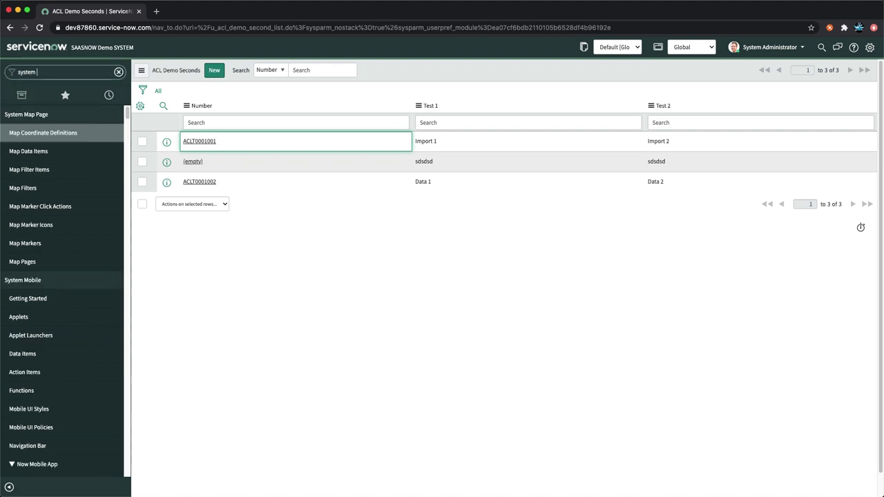
{"action": "type", "text": "im"}
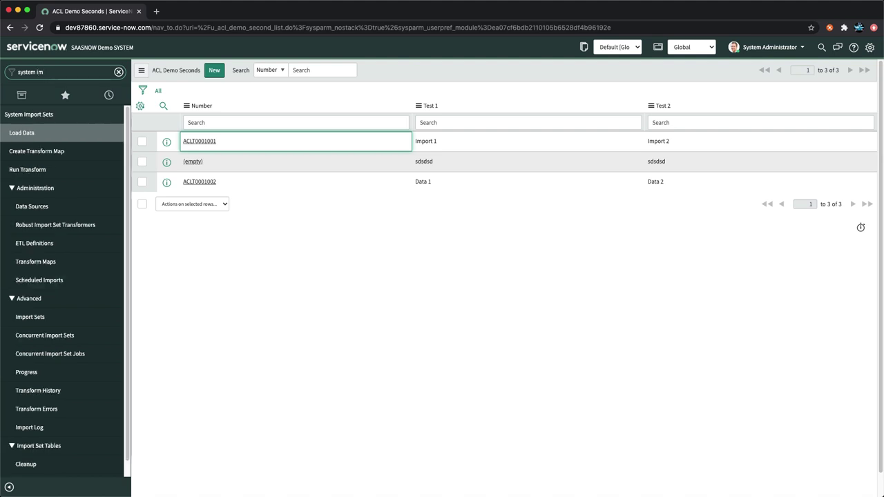
{"action": "left_click", "coordinate": [30, 134]}
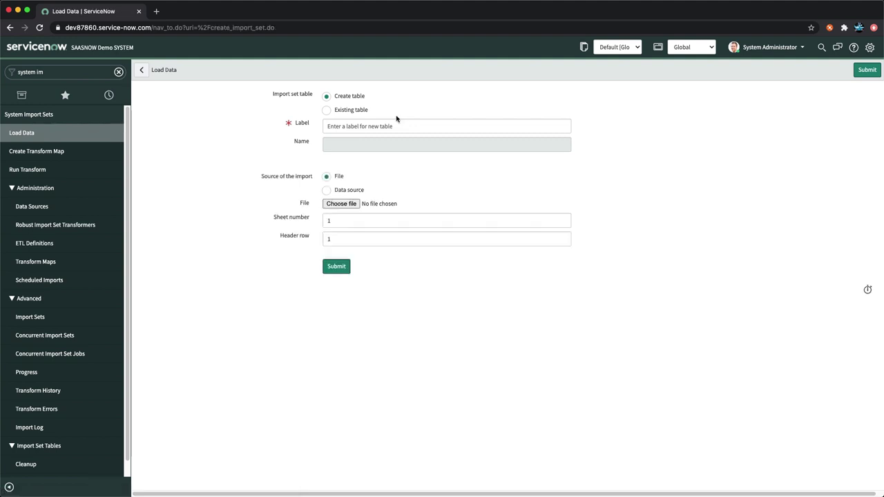
{"action": "left_click", "coordinate": [326, 110]}
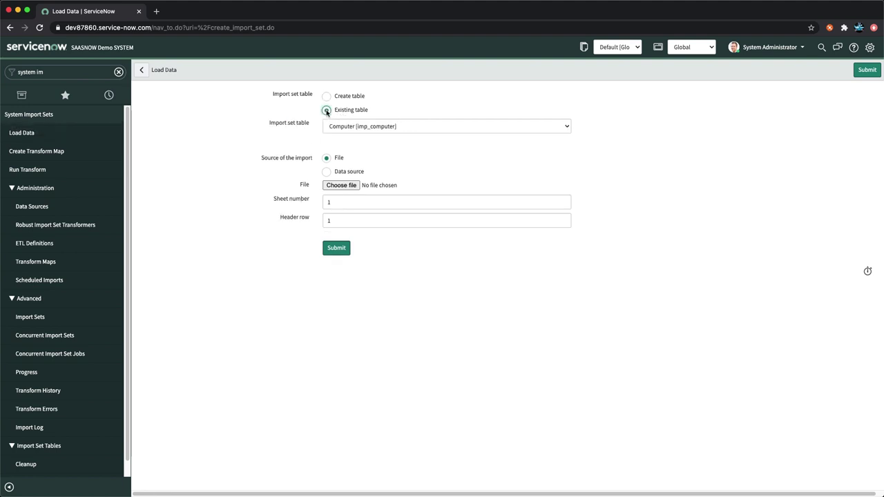
{"action": "left_click", "coordinate": [383, 127]}
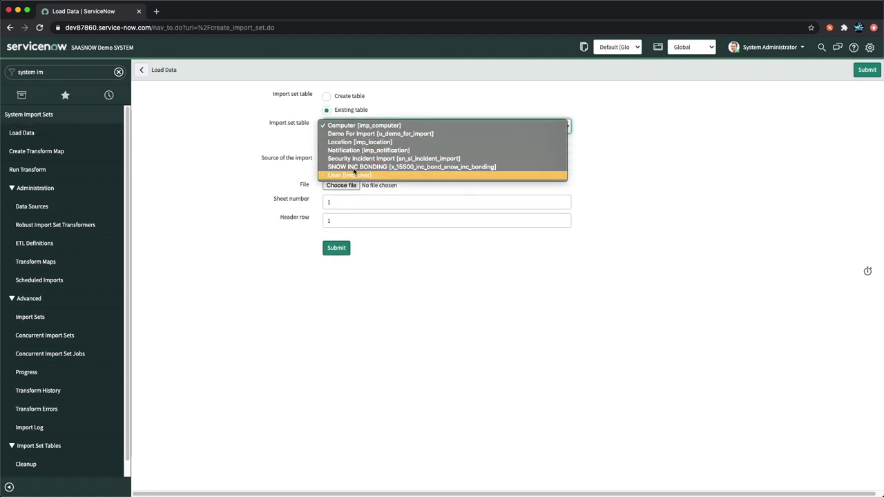
{"action": "left_click", "coordinate": [397, 134]}
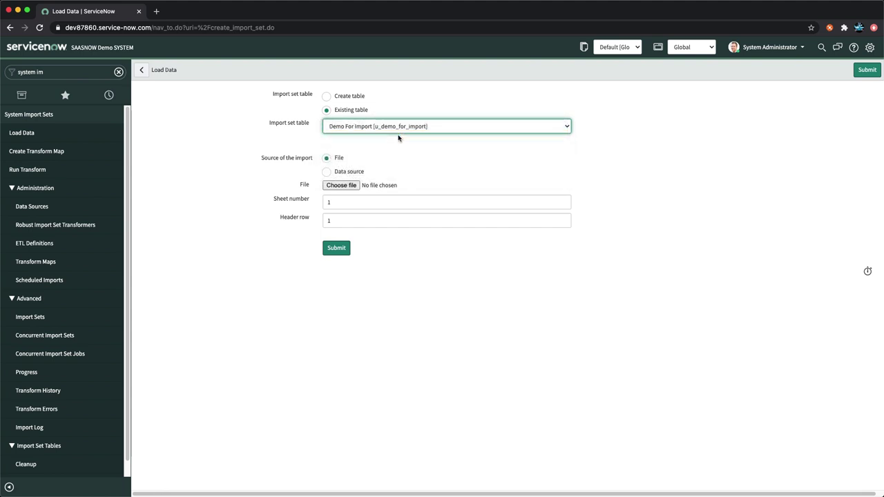
- Choose Demoforimport.xlsx from the Desktop as the import file and submit the data load
{"action": "left_click", "coordinate": [341, 185]}
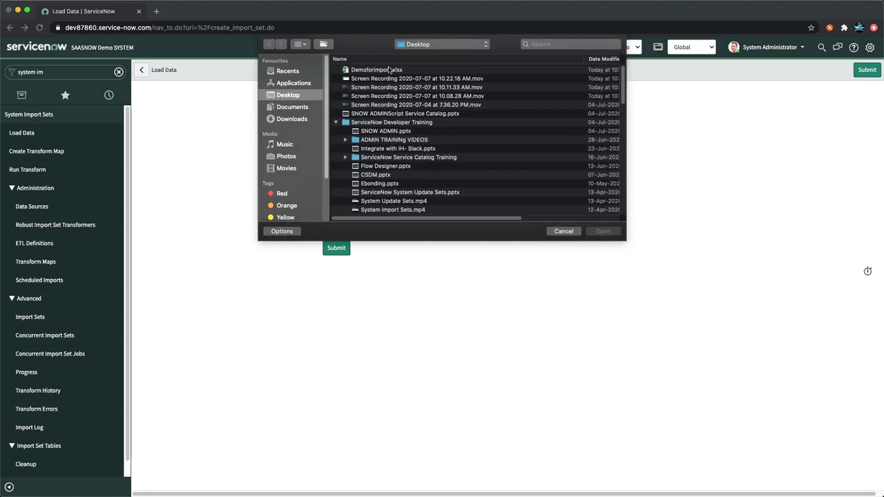
{"action": "left_click", "coordinate": [385, 71]}
{"action": "double_click", "coordinate": [385, 70]}
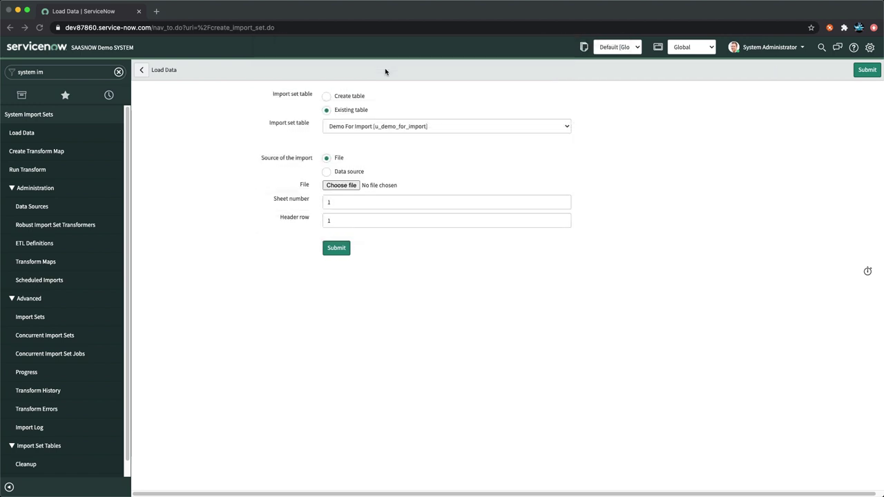
{"action": "left_click", "coordinate": [337, 253]}
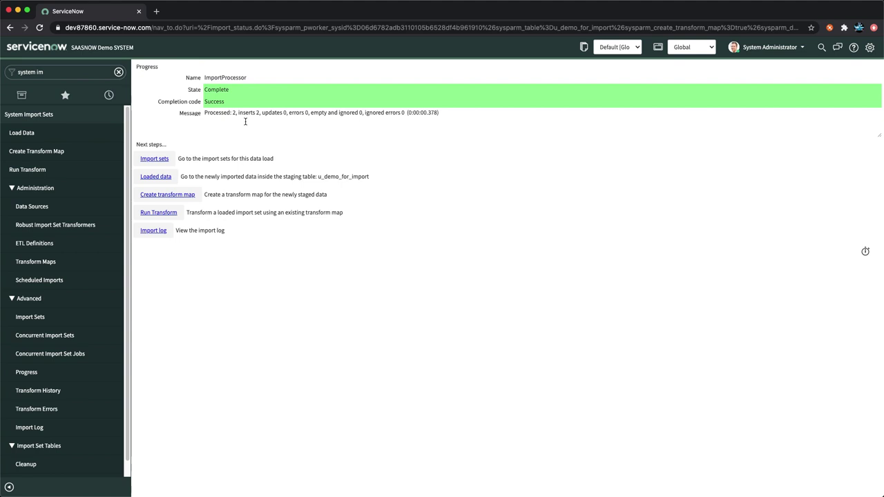
- Run the transform on the newly loaded import set with the Demo for import map, and open the import set's record
{"action": "left_click", "coordinate": [163, 213]}
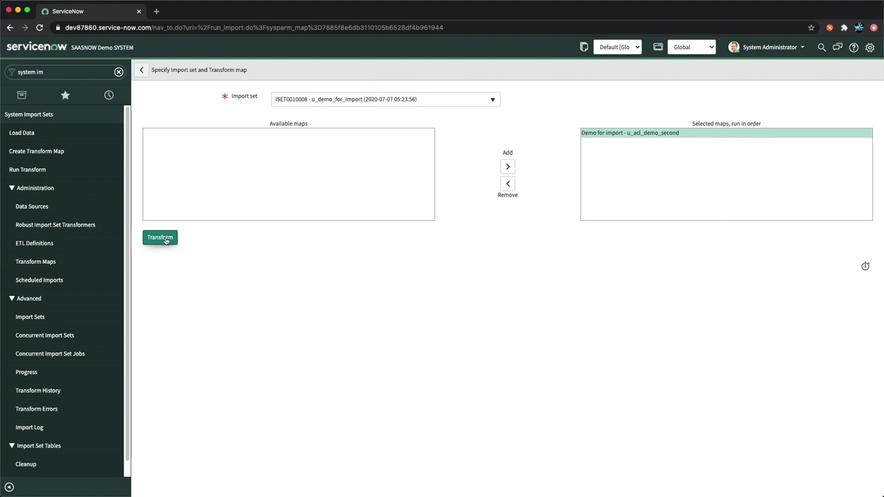
{"action": "left_click", "coordinate": [165, 241]}
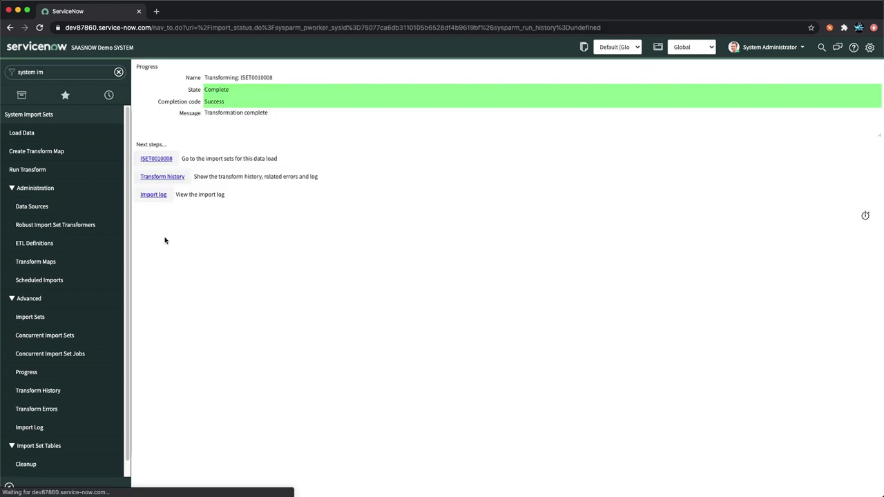
{"action": "left_click", "coordinate": [163, 158]}
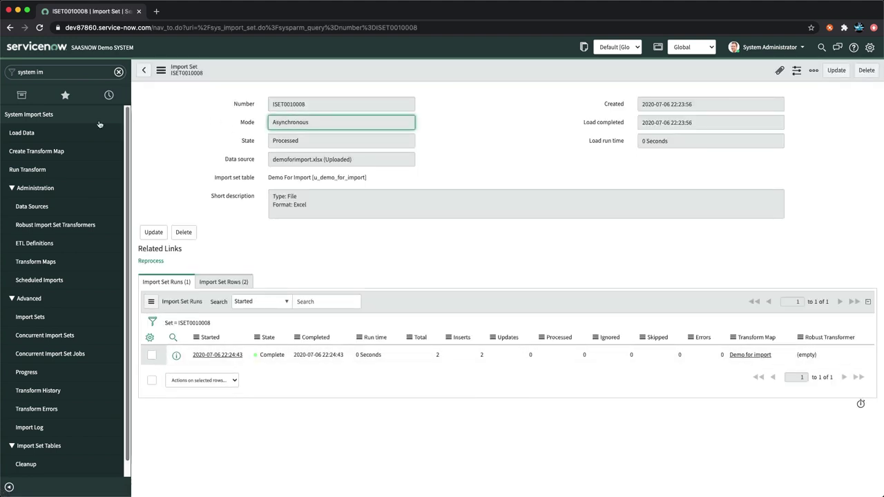
- Open the Demo ACL Second list in a new browser tab to check the records from the second import
{"action": "left_click", "coordinate": [39, 100]}
{"action": "left_click", "coordinate": [32, 135], "text": "super"}
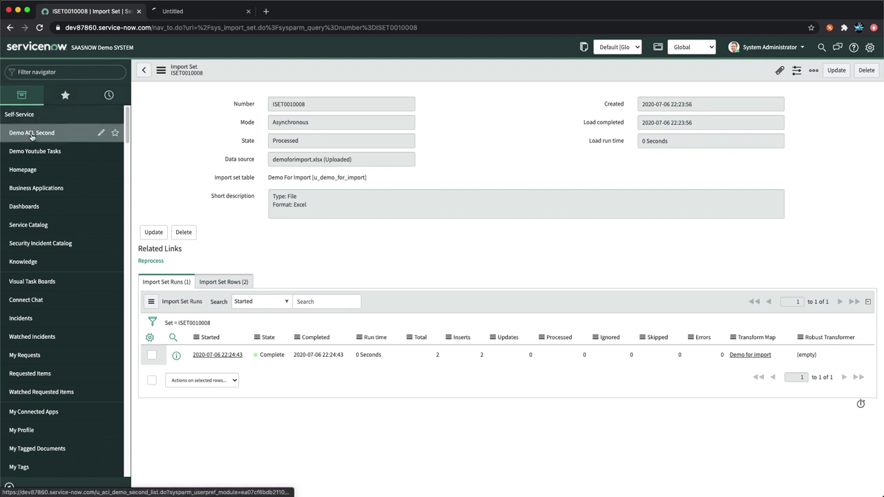
{"action": "left_click", "coordinate": [200, 14]}
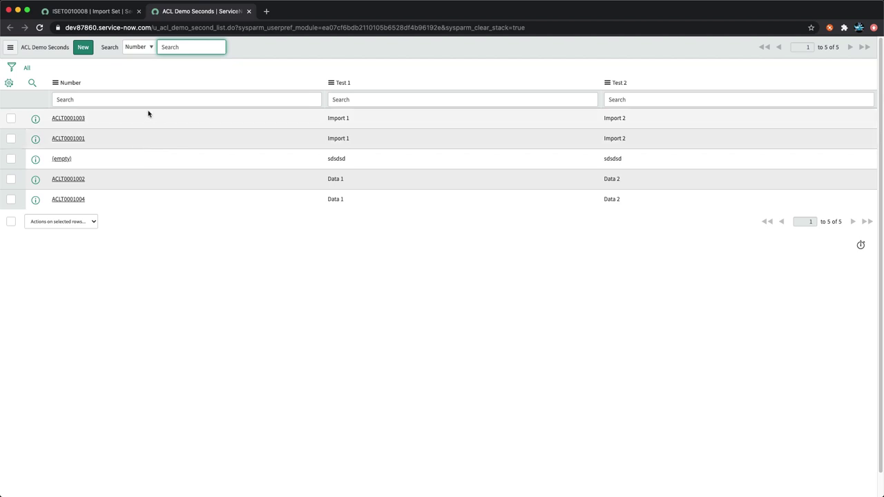
- Return to the import set's browser tab, filter the navigator for "system im" and open the Transform Maps list
{"action": "left_click", "coordinate": [86, 12]}
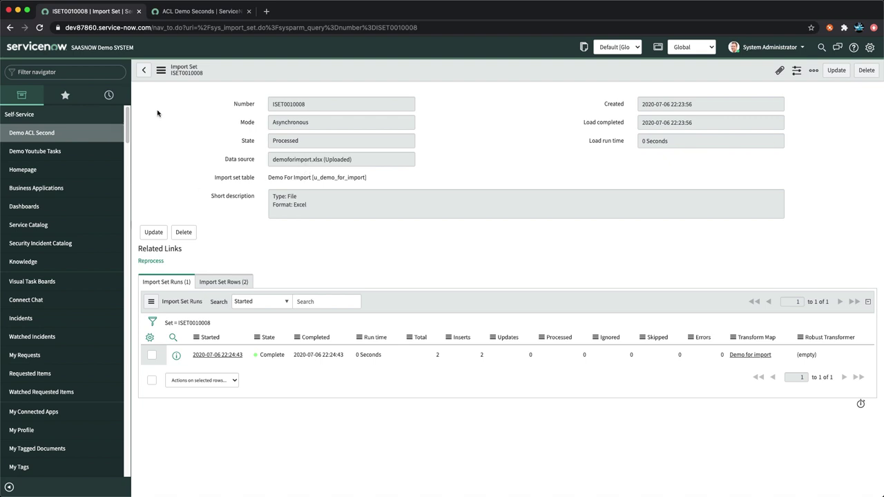
{"action": "left_click", "coordinate": [60, 73]}
{"action": "type", "text": "syst"}
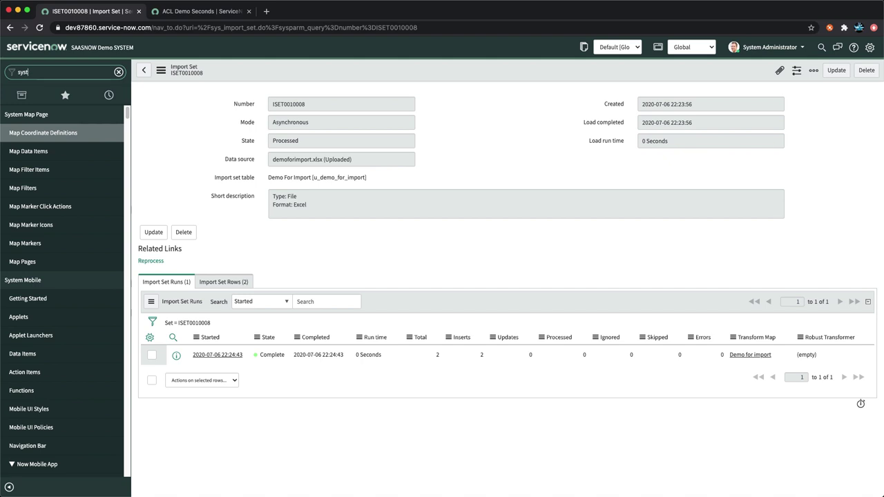
{"action": "type", "text": "em im"}
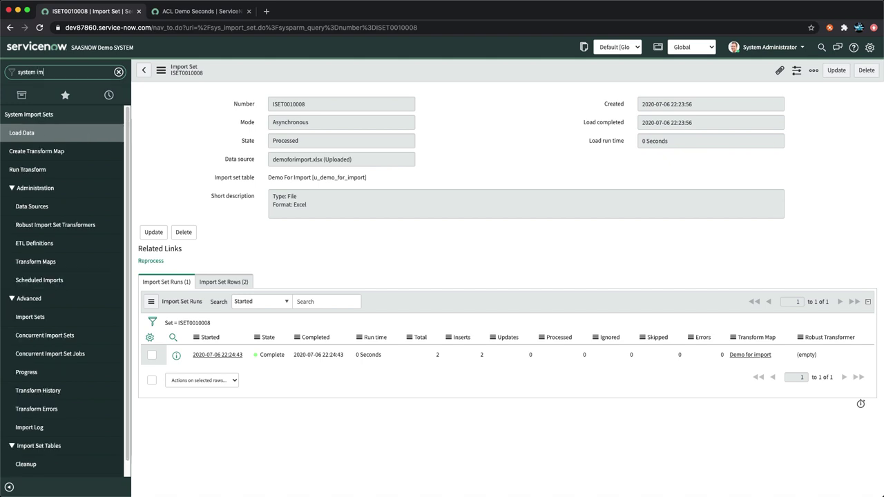
{"action": "left_click", "coordinate": [38, 263]}
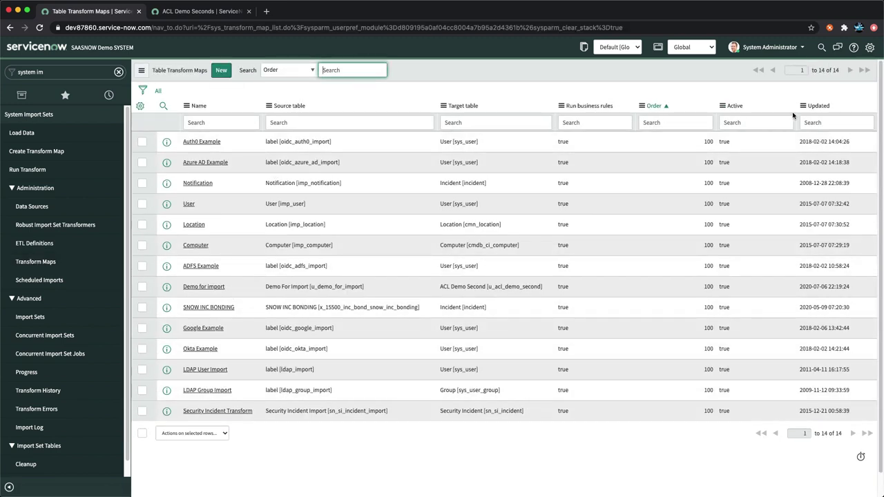
- Sort the transform maps by most recently updated, open the Demo for import map and start its Mapping Assist
{"action": "left_click", "coordinate": [814, 106]}
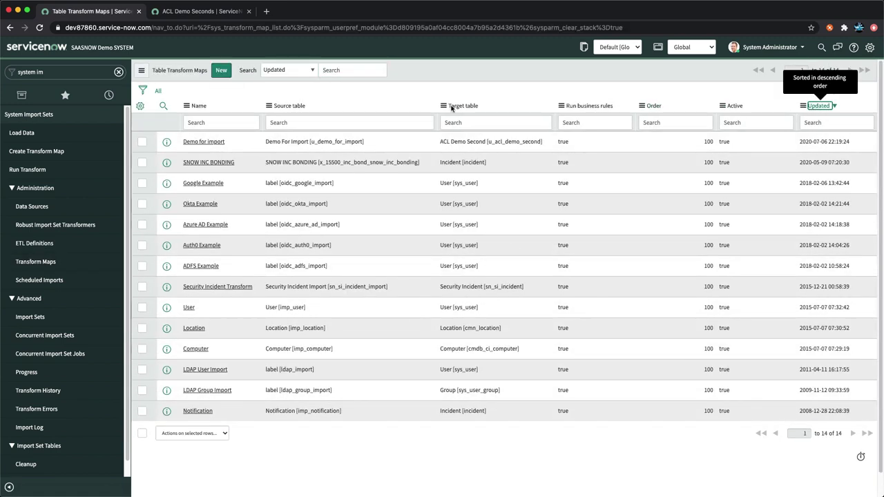
{"action": "left_click", "coordinate": [204, 141]}
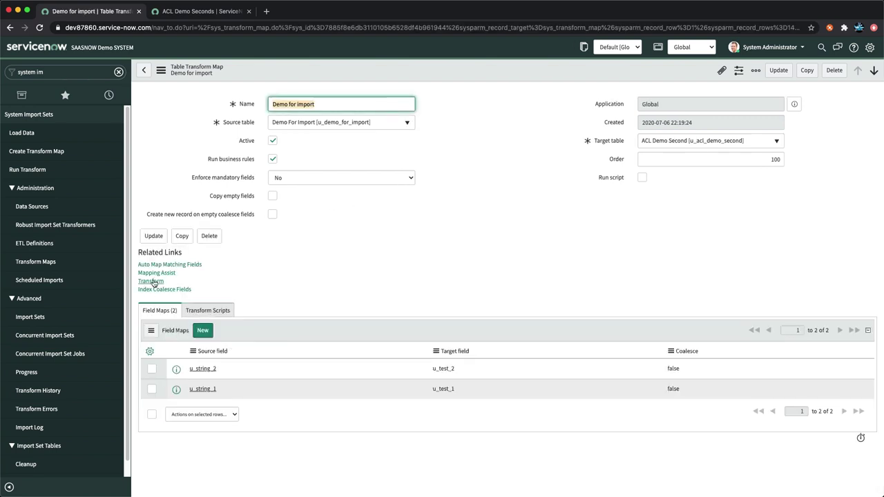
{"action": "left_click", "coordinate": [155, 274]}
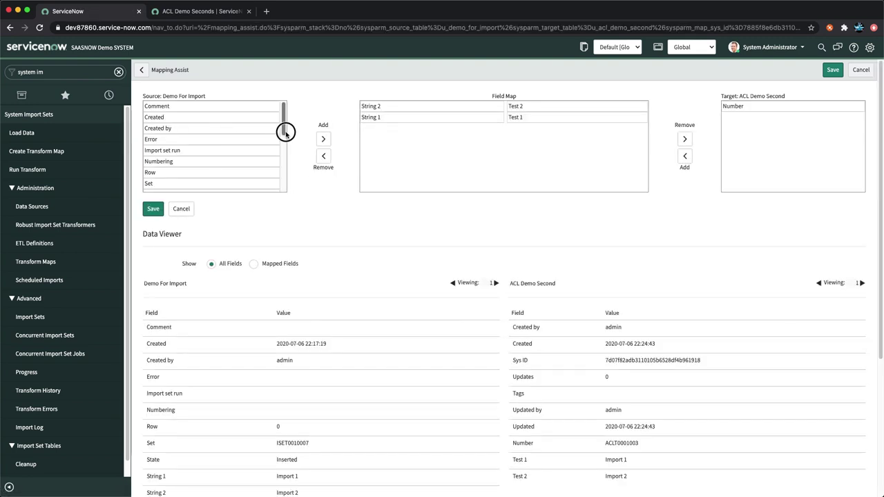
{"action": "mouse_move", "coordinate": [283, 128]}
{"action": "left_mouse_down"}
{"action": "mouse_move", "coordinate": [284, 178]}
{"action": "mouse_move", "coordinate": [284, 138]}
{"action": "left_mouse_up"}
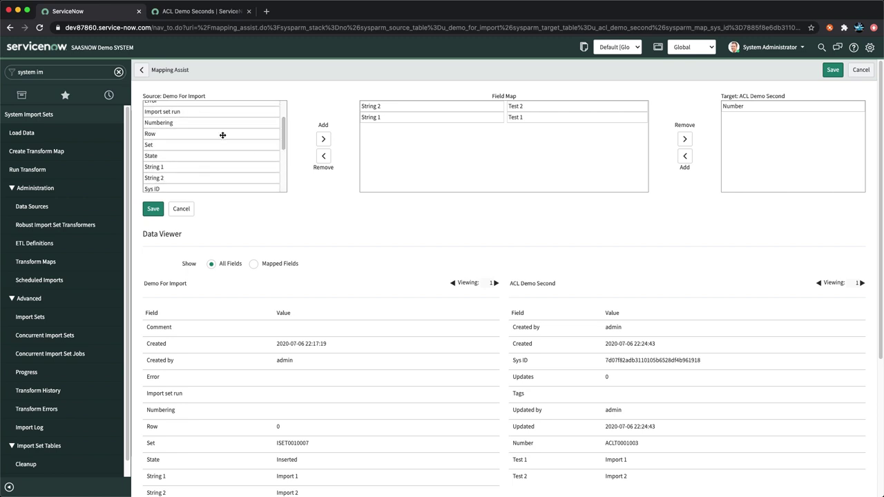
{"action": "double_click", "coordinate": [178, 122]}
{"action": "double_click", "coordinate": [177, 123]}
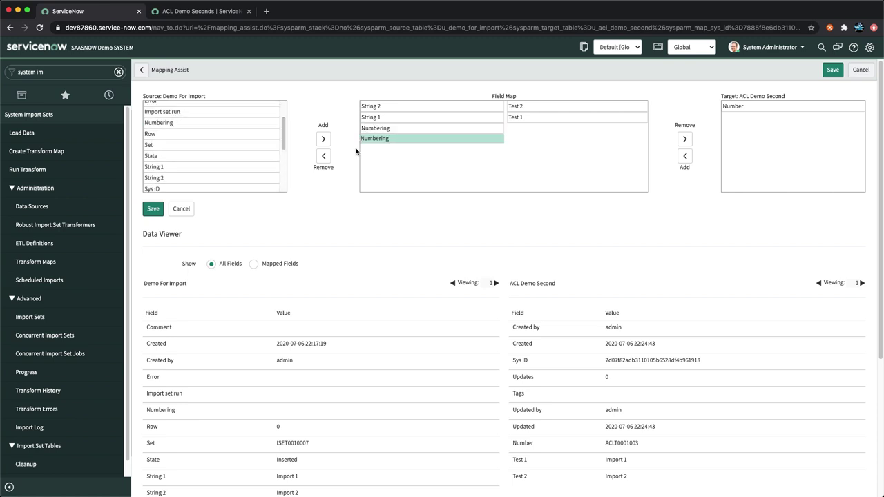
{"action": "left_click", "coordinate": [499, 139]}
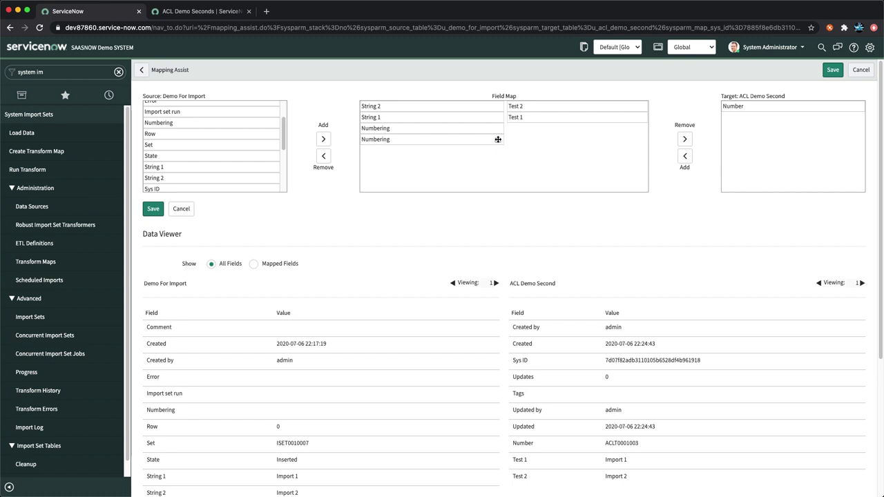
{"action": "left_click", "coordinate": [498, 140]}
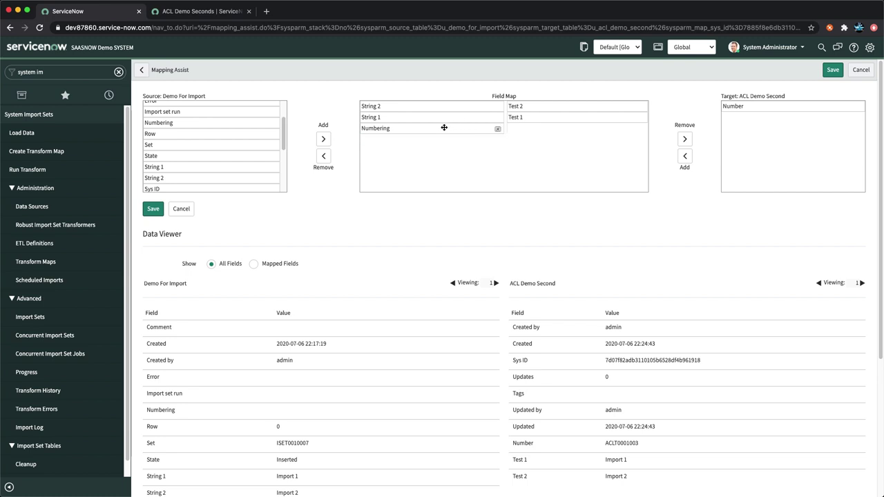
{"action": "left_click", "coordinate": [498, 130]}
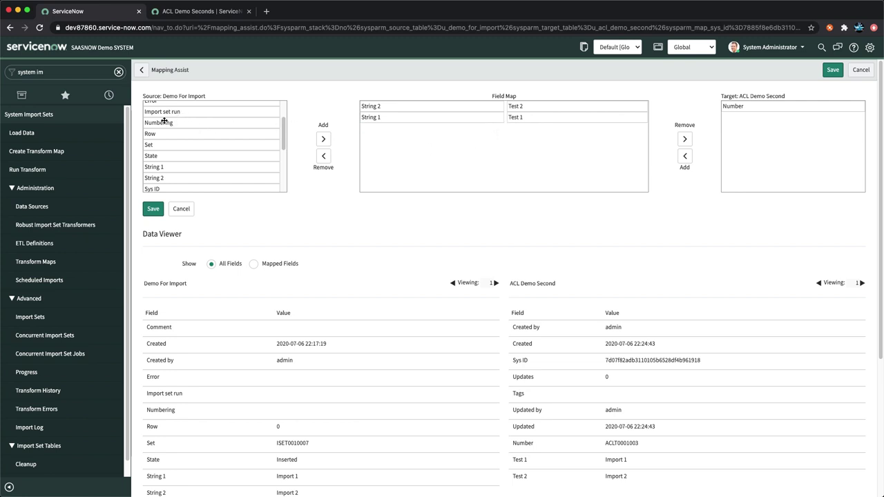
- Map the source field Numbering to the target field Number and save the field mapping
{"action": "left_click_drag", "start_coordinate": [164, 121], "coordinate": [387, 130]}
{"action": "left_click_drag", "start_coordinate": [739, 105], "coordinate": [560, 128]}
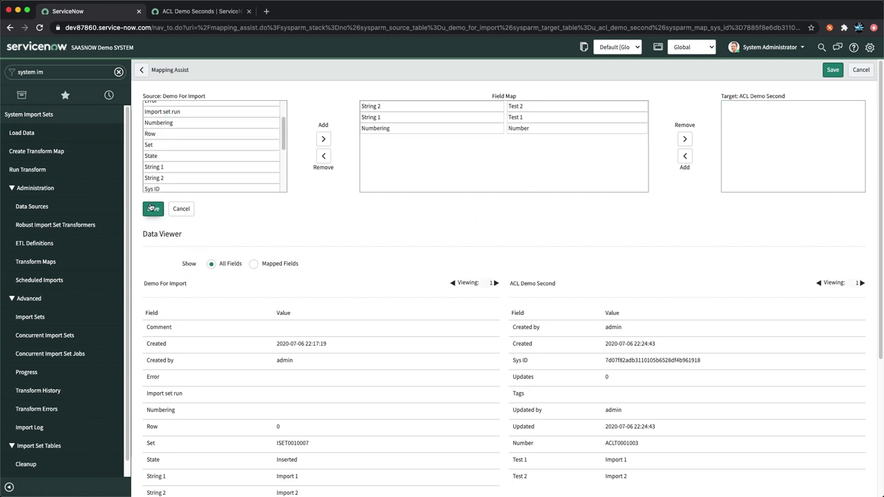
{"action": "left_click", "coordinate": [152, 210]}
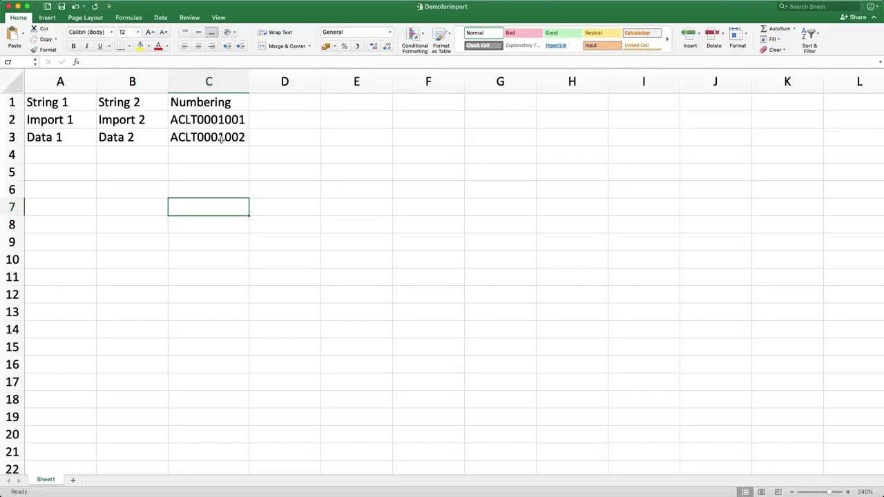
- In the Demoforimport workbook in Excel, change cell B3 to "Data 3"
{"action": "left_click", "coordinate": [220, 139]}
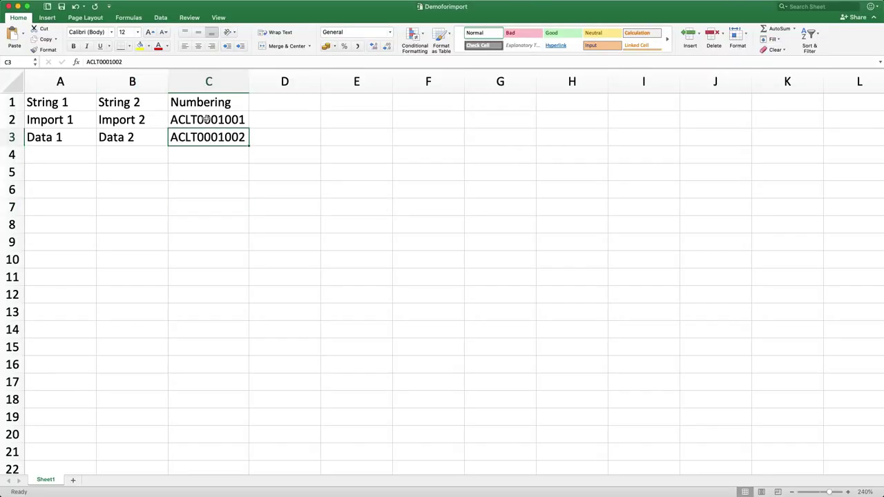
{"action": "double_click", "coordinate": [132, 137]}
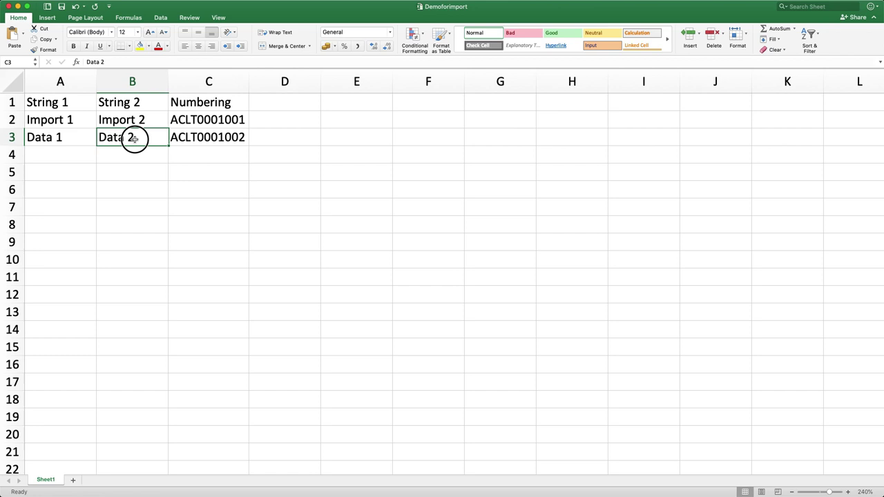
{"action": "left_click", "coordinate": [110, 62]}
{"action": "type", "text": "="}
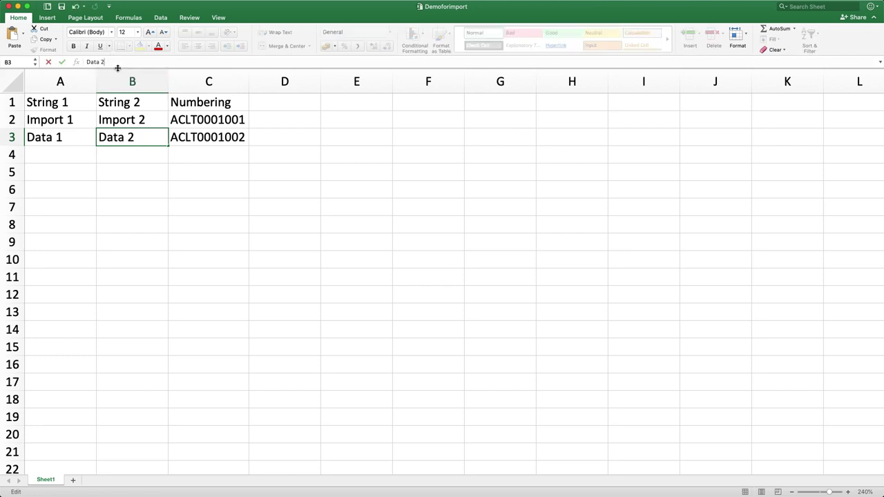
{"action": "key", "text": "BackSpace"}
- Change cell B2 to "Import 3" and save the workbook
{"action": "left_click", "coordinate": [131, 122]}
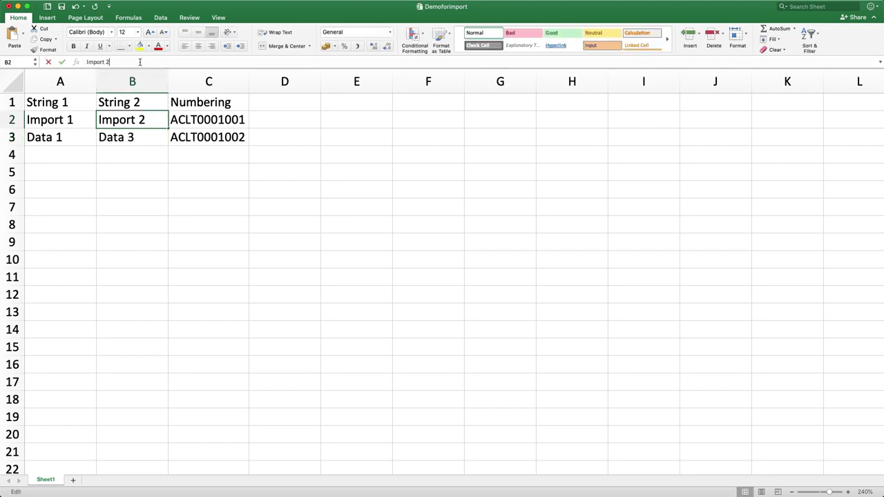
{"action": "left_click", "coordinate": [140, 62]}
{"action": "key", "text": "BackSpace"}
{"action": "type", "text": "3"}
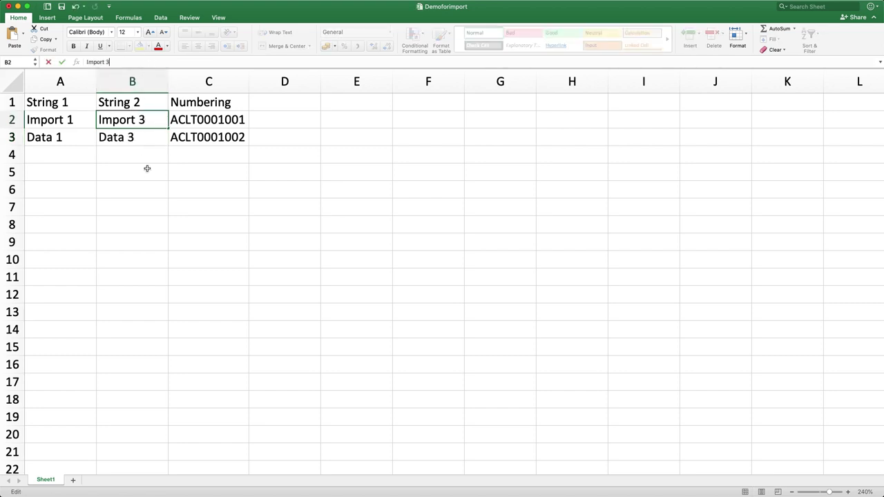
{"action": "left_click", "coordinate": [134, 206]}
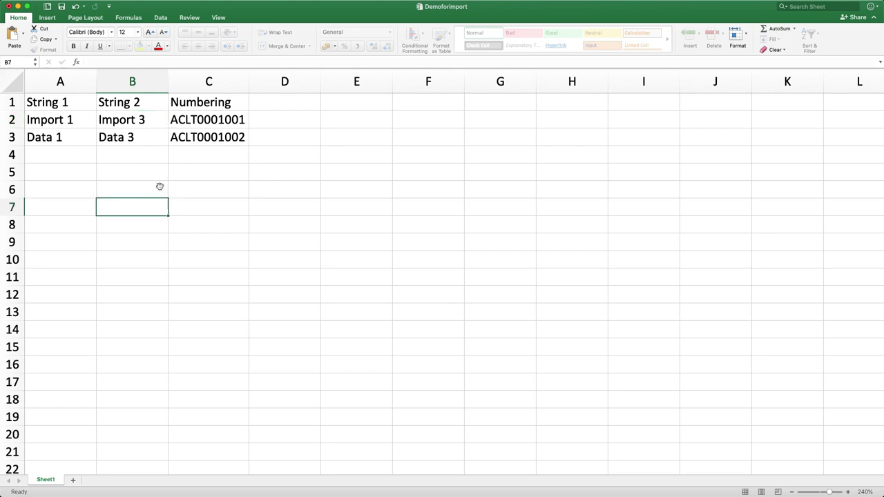
{"action": "left_click", "coordinate": [62, 7]}
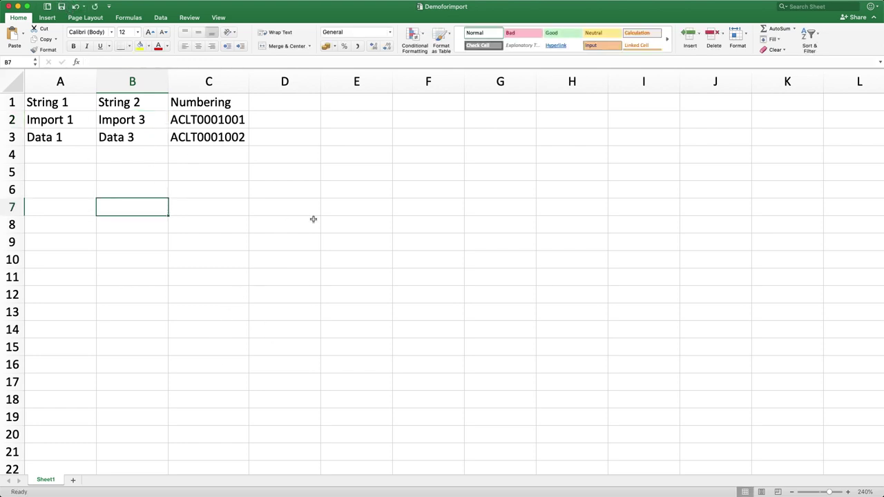
- Switch back to ServiceNow in Chrome and load Demoforimport.xlsx from the Desktop into the existing Demo For Import table
{"action": "key", "text": "super+Tab"}
{"action": "key", "text": "Tab"}
{"action": "left_click", "coordinate": [285, 254]}
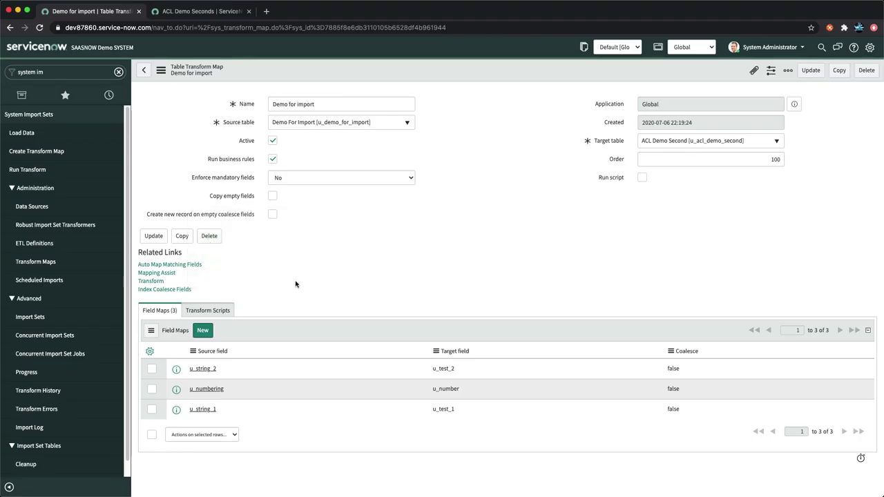
{"action": "left_click", "coordinate": [23, 138]}
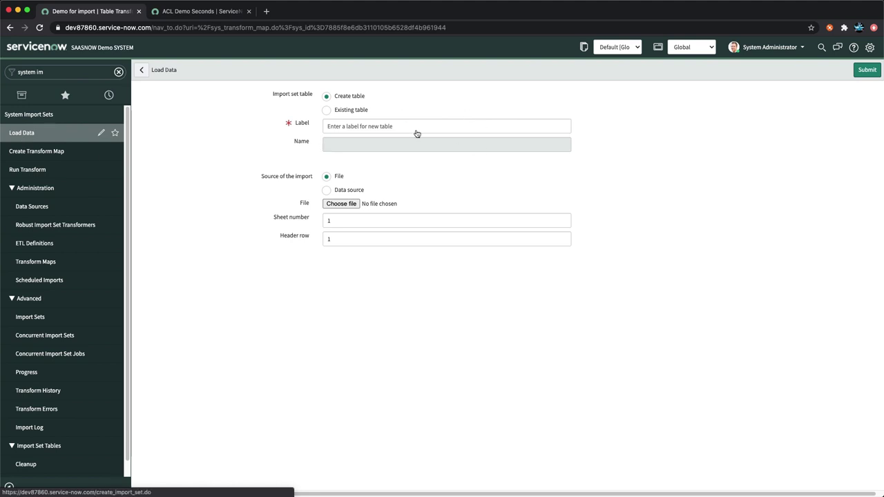
{"action": "left_click", "coordinate": [326, 110]}
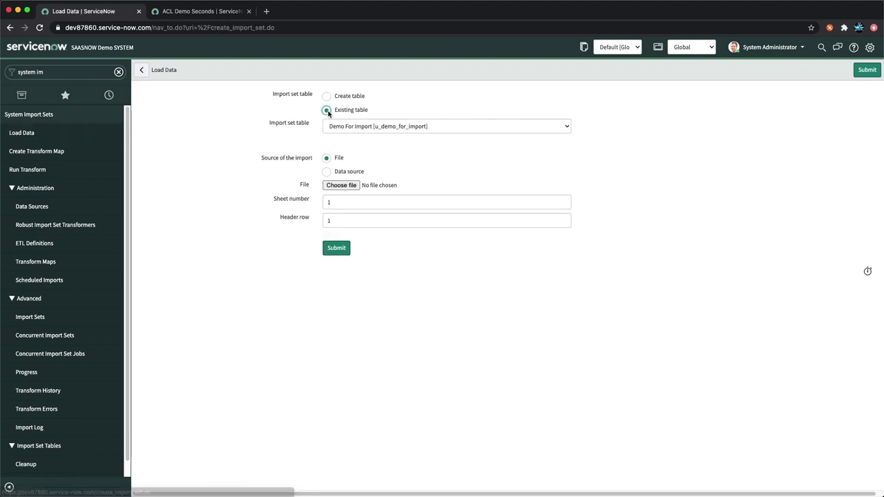
{"action": "left_click", "coordinate": [341, 186]}
{"action": "double_click", "coordinate": [384, 71]}
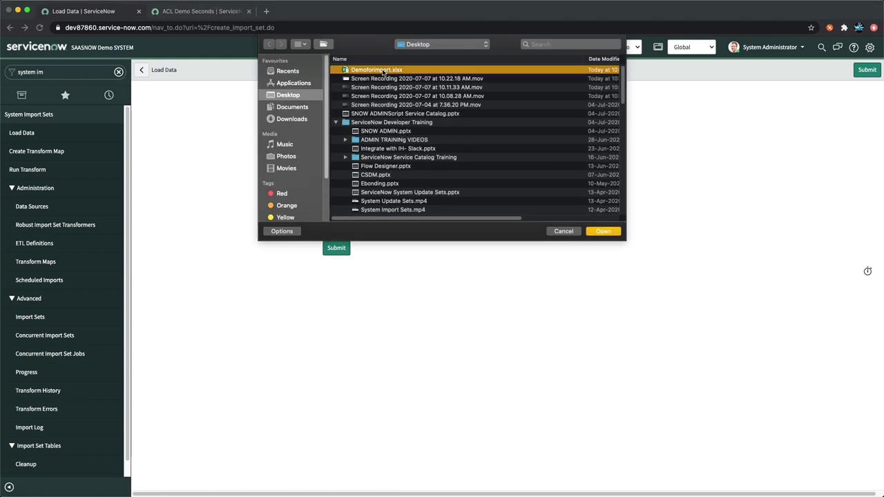
{"action": "left_click", "coordinate": [336, 248]}
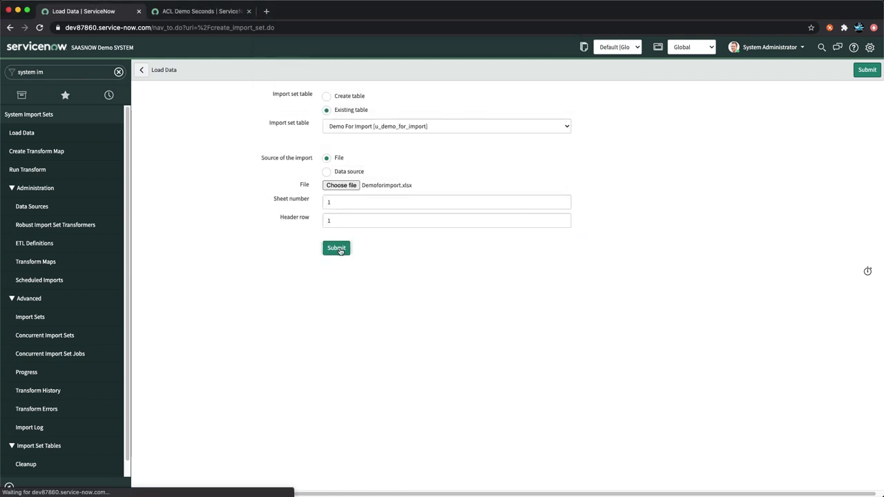
- Run the transform on the new import set with the Demo for import map and open the resulting import set record
{"action": "left_click", "coordinate": [151, 214]}
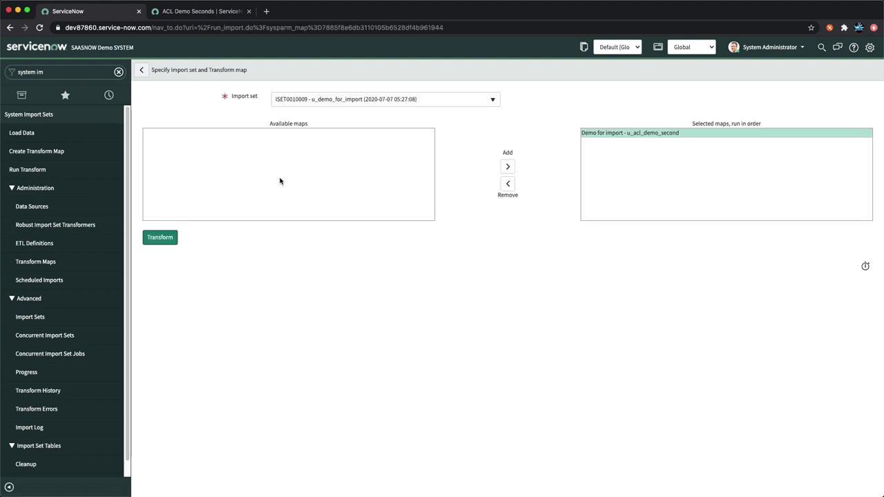
{"action": "left_click", "coordinate": [157, 241]}
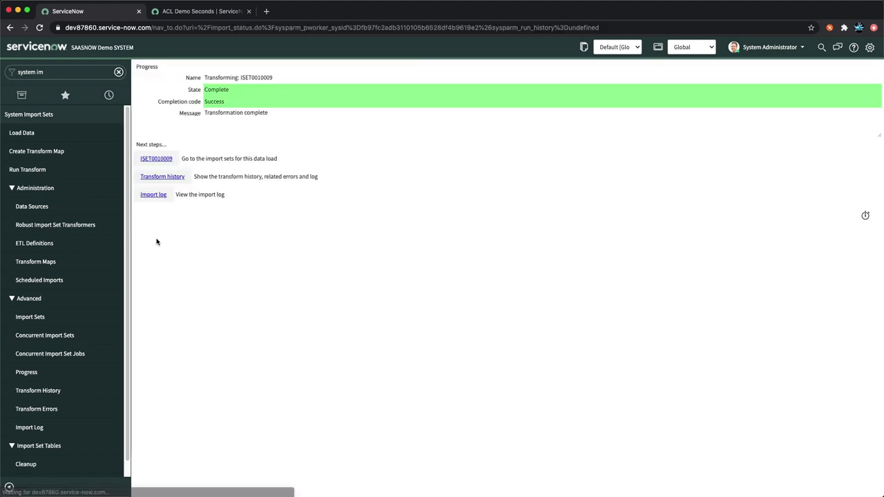
{"action": "left_click", "coordinate": [154, 159]}
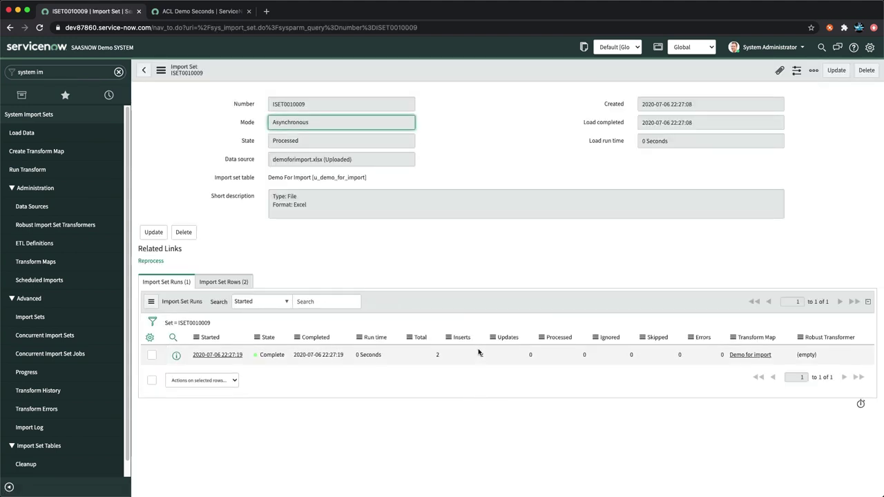
- Refresh the ACL Demo Seconds list in its browser tab to check the records from the third import
{"action": "left_click", "coordinate": [189, 15]}
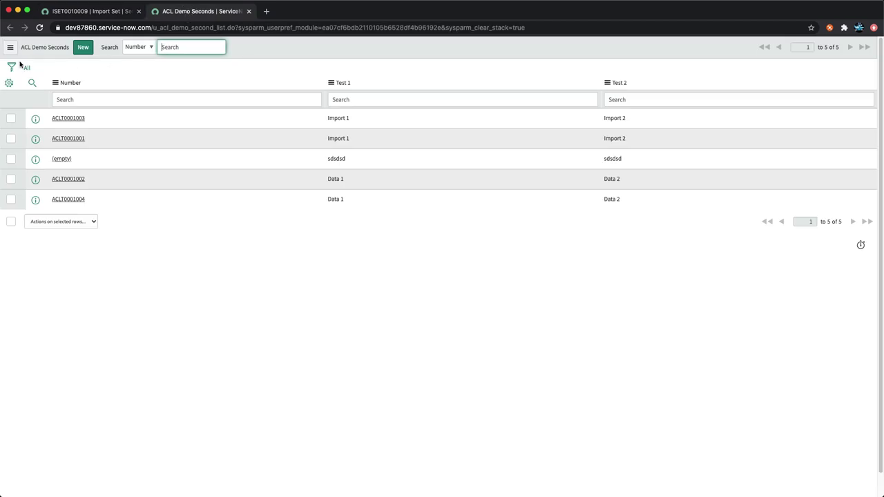
{"action": "left_click", "coordinate": [10, 47]}
{"action": "left_click", "coordinate": [27, 101]}
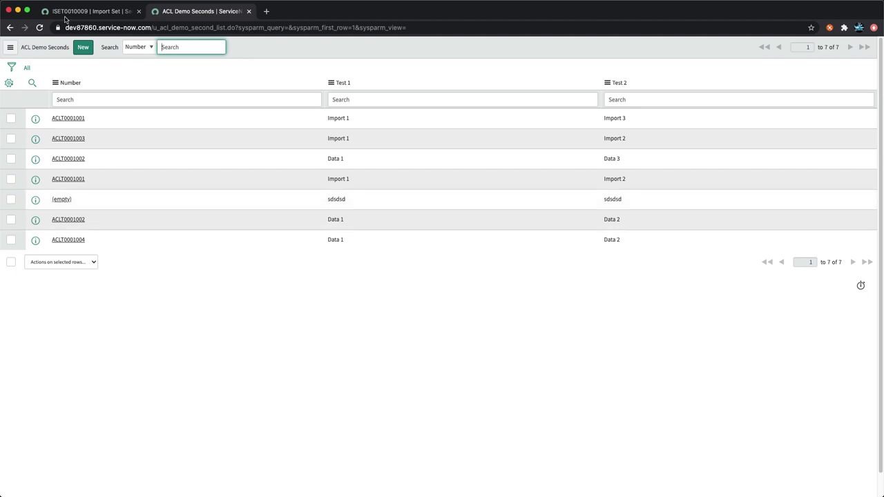
- Reopen the Demo for import transform map in the import set's browser tab and set Coalesce to true for the u_numbering field map
{"action": "left_click", "coordinate": [85, 12]}
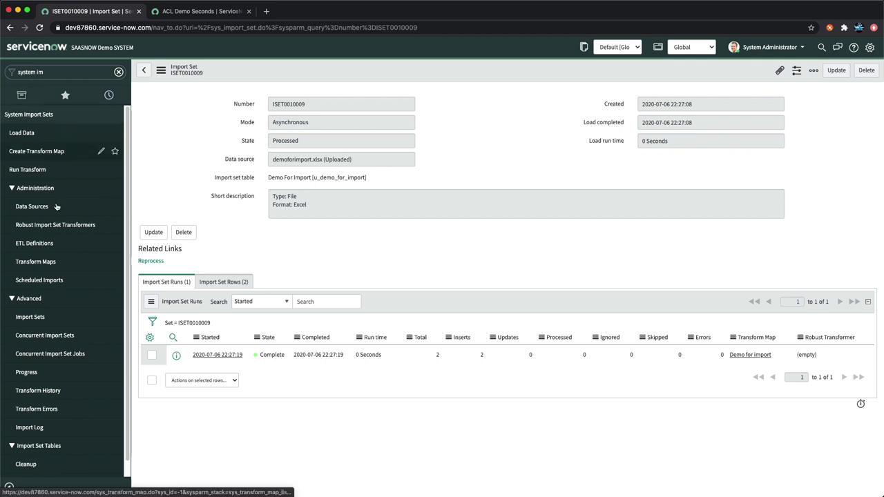
{"action": "left_click", "coordinate": [36, 262]}
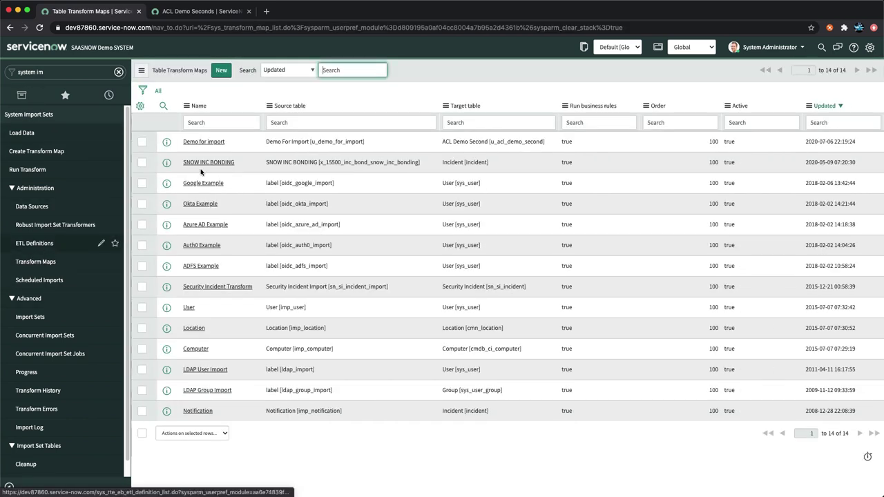
{"action": "left_click", "coordinate": [198, 142]}
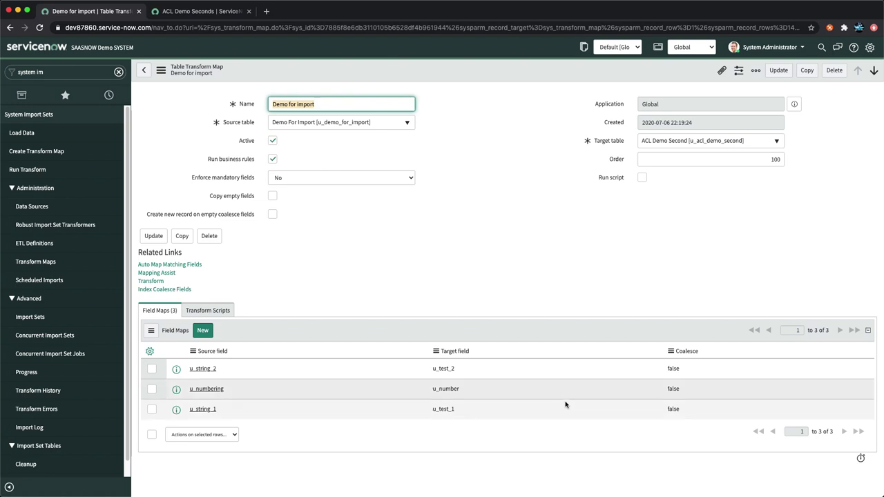
{"action": "left_click", "coordinate": [682, 388]}
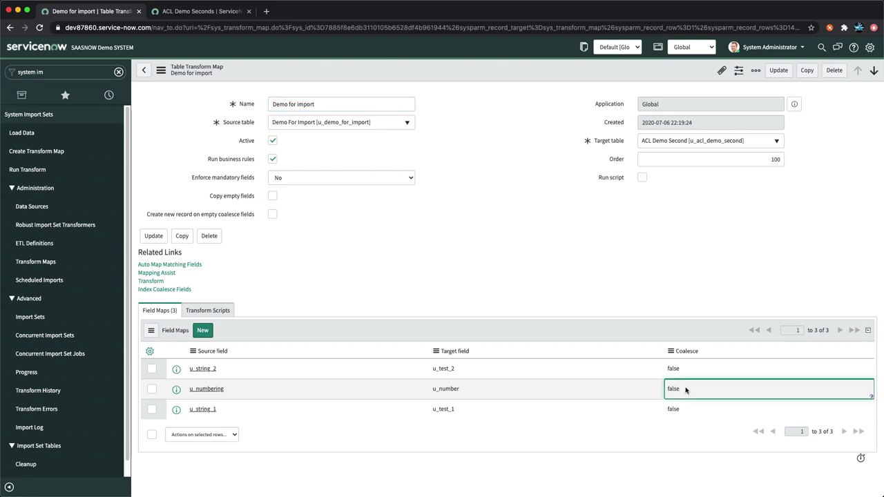
{"action": "double_click", "coordinate": [683, 389]}
{"action": "left_click", "coordinate": [675, 389]}
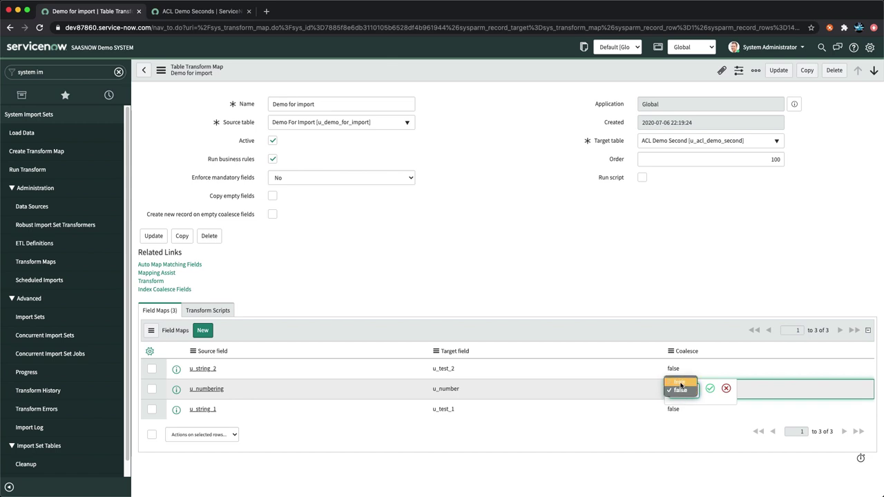
{"action": "left_click", "coordinate": [683, 395]}
{"action": "left_click", "coordinate": [707, 389]}
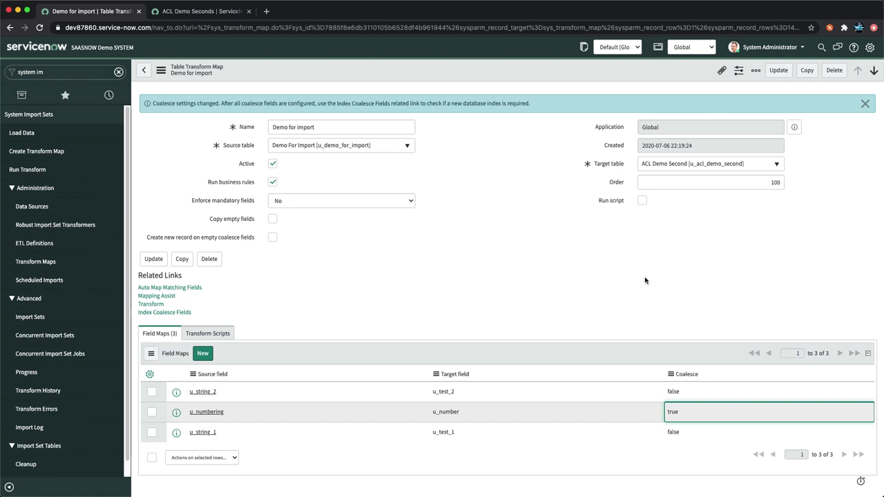
- Review the String 2 and Numbering cells of the Demoforimport workbook in Excel and return to ServiceNow in Chrome
{"action": "key", "text": "super+Tab"}
{"action": "key", "text": "super+Tab"}
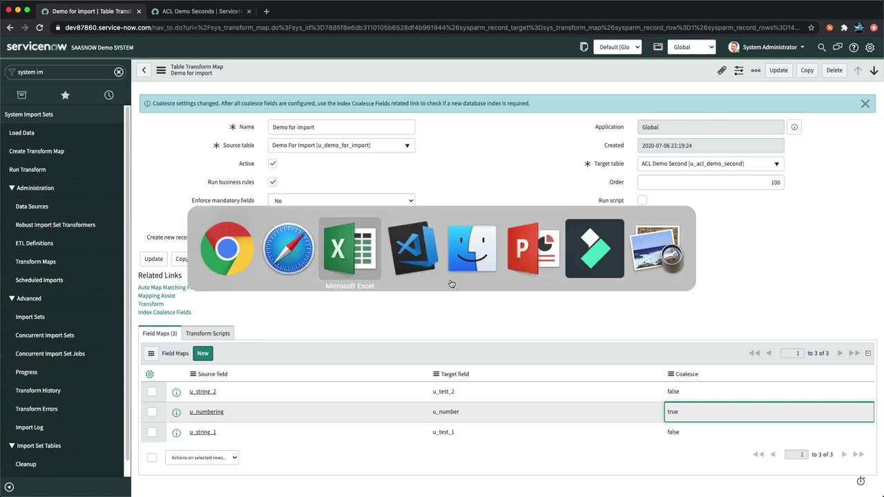
{"action": "left_click", "coordinate": [124, 120]}
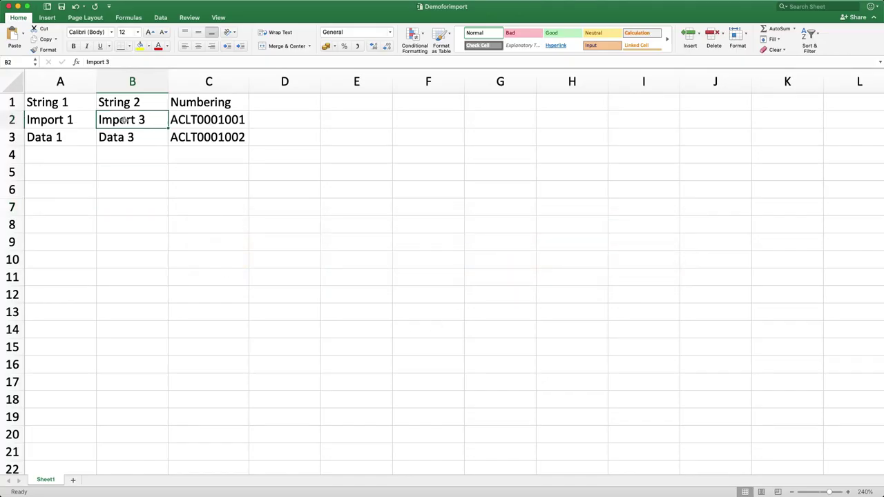
{"action": "left_click", "coordinate": [221, 119]}
{"action": "left_click", "coordinate": [214, 138]}
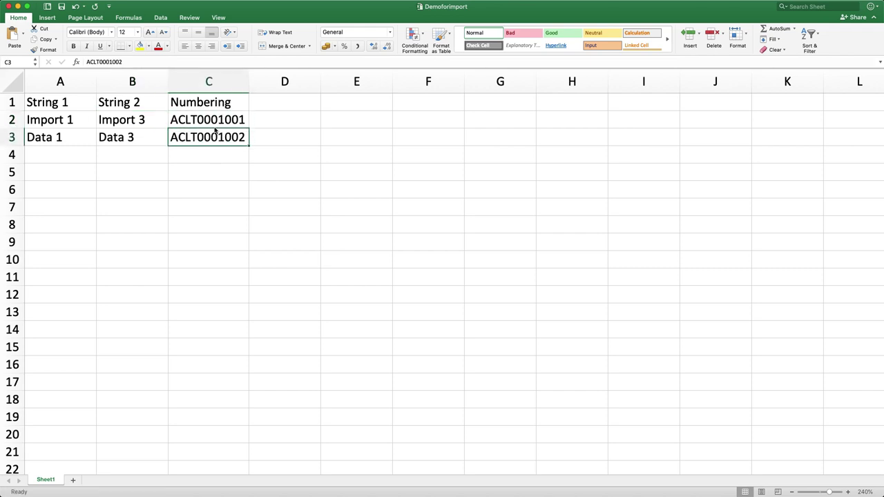
{"action": "left_click", "coordinate": [212, 119]}
{"action": "left_click", "coordinate": [47, 6]}
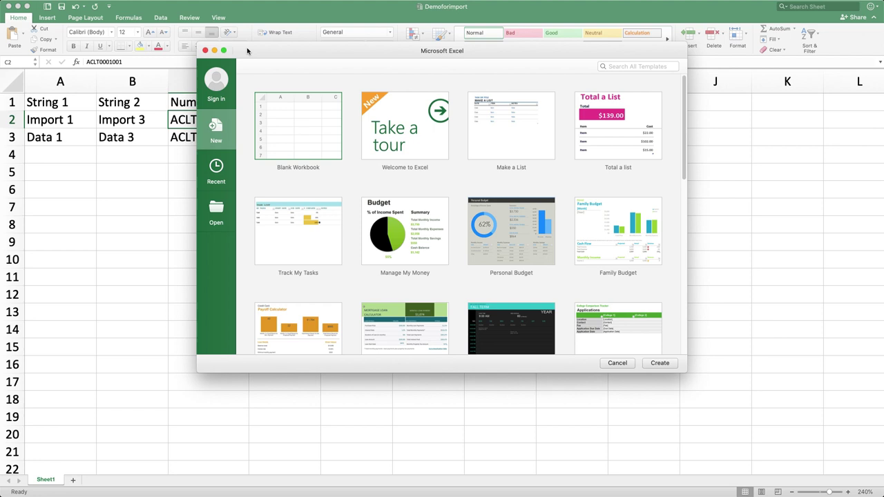
{"action": "left_click", "coordinate": [205, 51]}
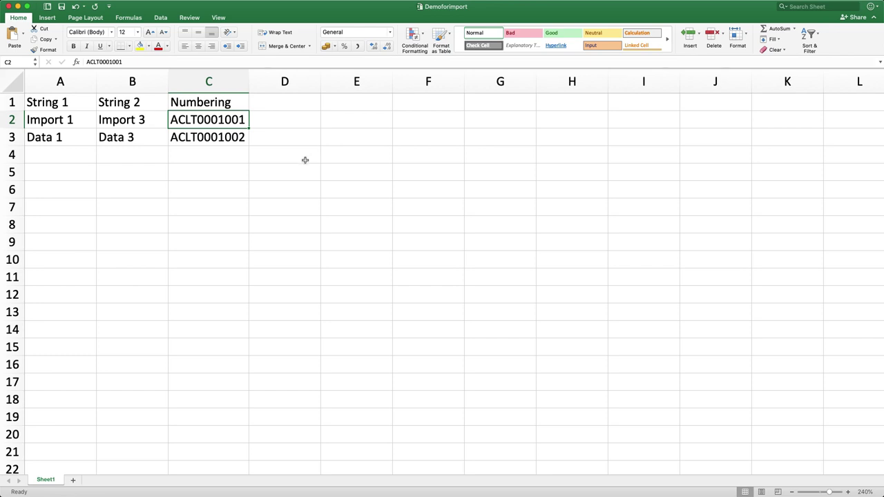
{"action": "key", "text": "super+Tab"}
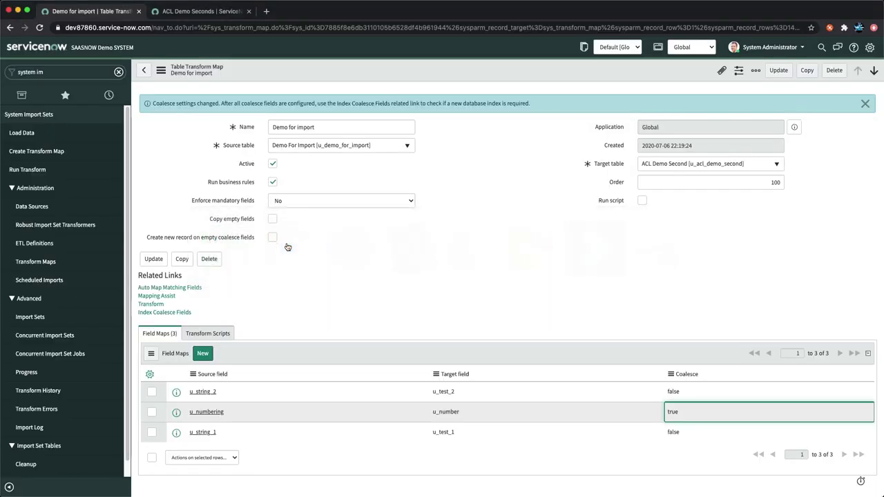
- Open Load Data in ServiceNow, and in the Excel workbook set B2 to Import 4 and B3 to Data 4 and save it
{"action": "left_click", "coordinate": [24, 133]}
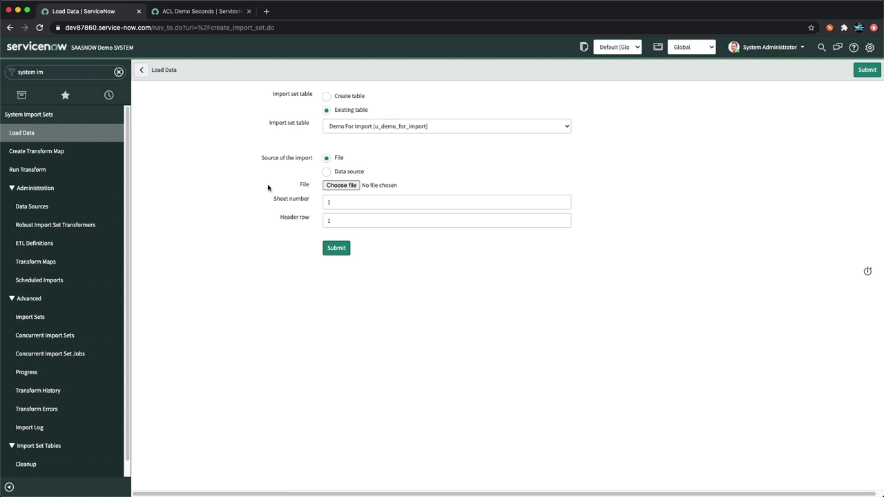
{"action": "key", "text": "super+Tab"}
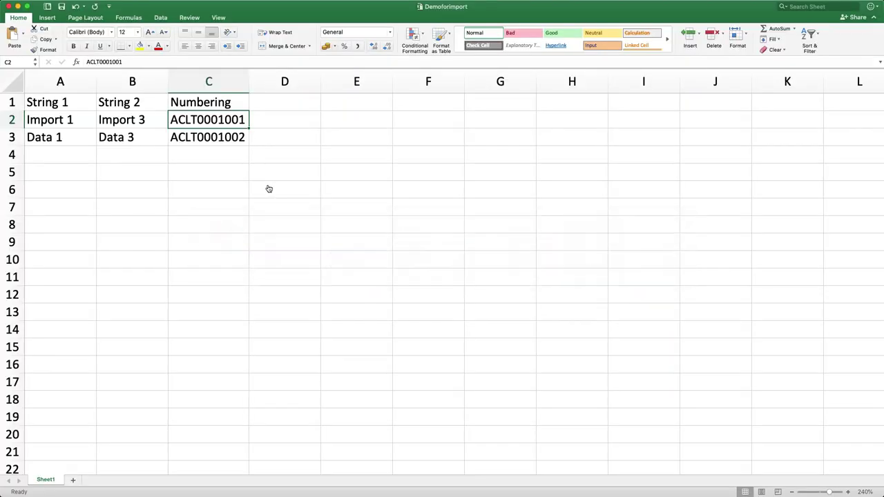
{"action": "left_click", "coordinate": [132, 122]}
{"action": "left_click", "coordinate": [113, 62]}
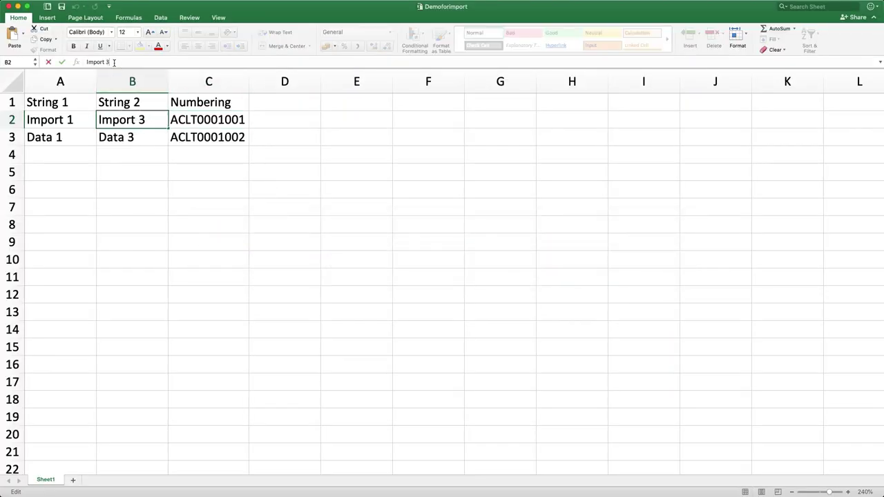
{"action": "key", "text": "BackSpace"}
{"action": "type", "text": "4"}
{"action": "key", "text": "Return"}
{"action": "left_click", "coordinate": [118, 62]}
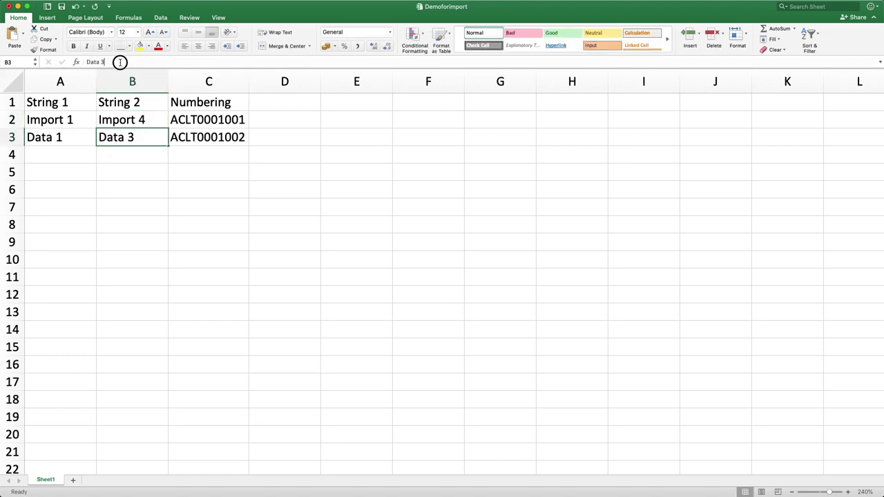
{"action": "key", "text": "BackSpace"}
{"action": "type", "text": "4"}
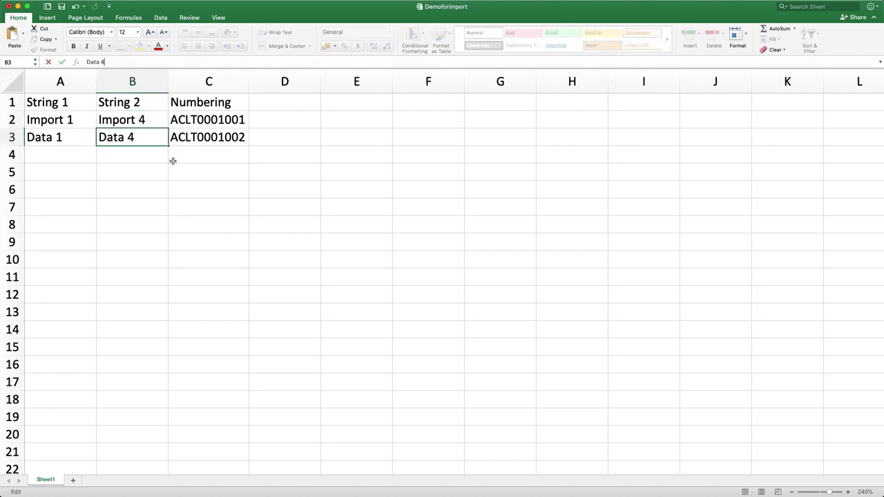
{"action": "left_click", "coordinate": [174, 169]}
{"action": "left_click", "coordinate": [60, 7]}
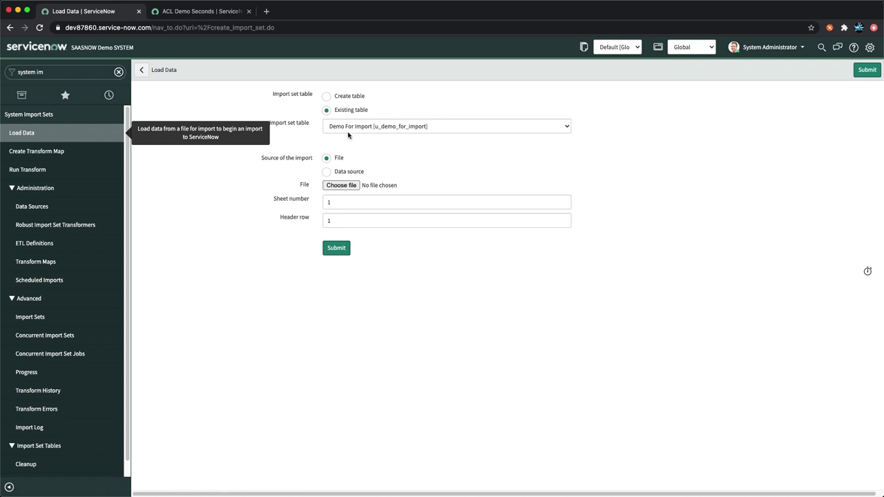
- Load Demoforimport.xlsx from the Desktop into the existing Demo For Import table in ServiceNow, using sheet 1 and header row 1
{"action": "left_click", "coordinate": [339, 188]}
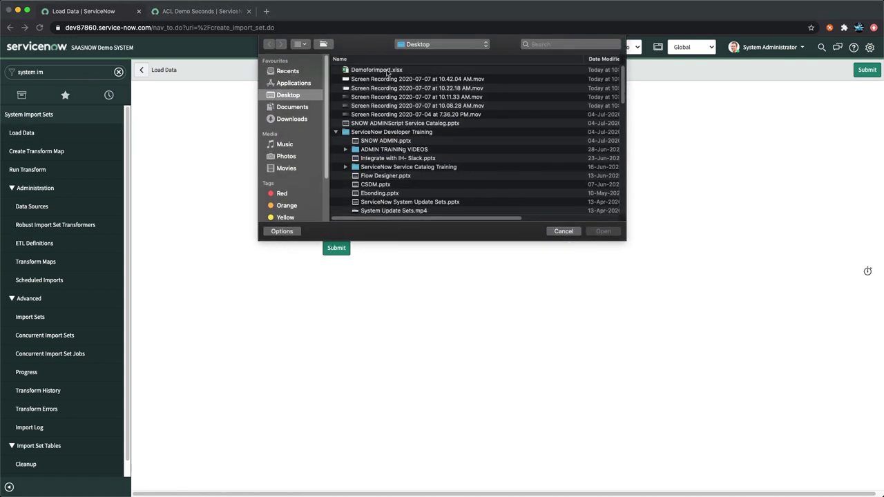
{"action": "double_click", "coordinate": [386, 73]}
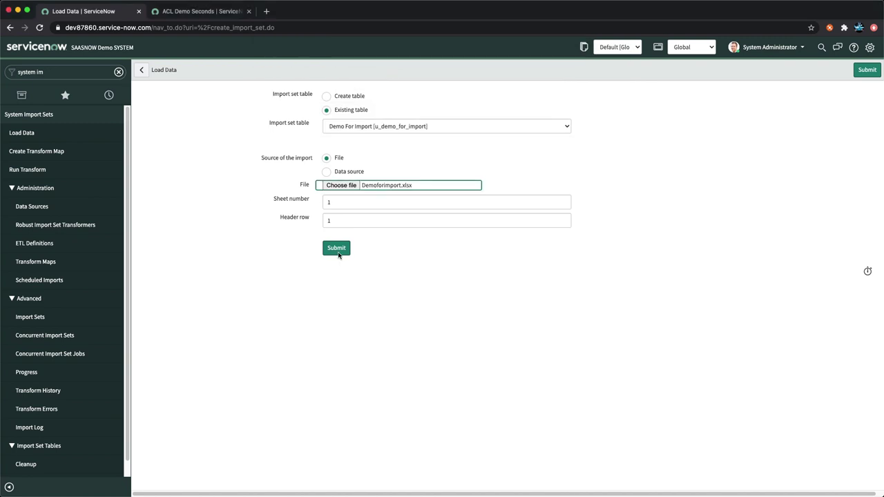
{"action": "left_click", "coordinate": [337, 252]}
{"action": "left_click", "coordinate": [563, 231]}
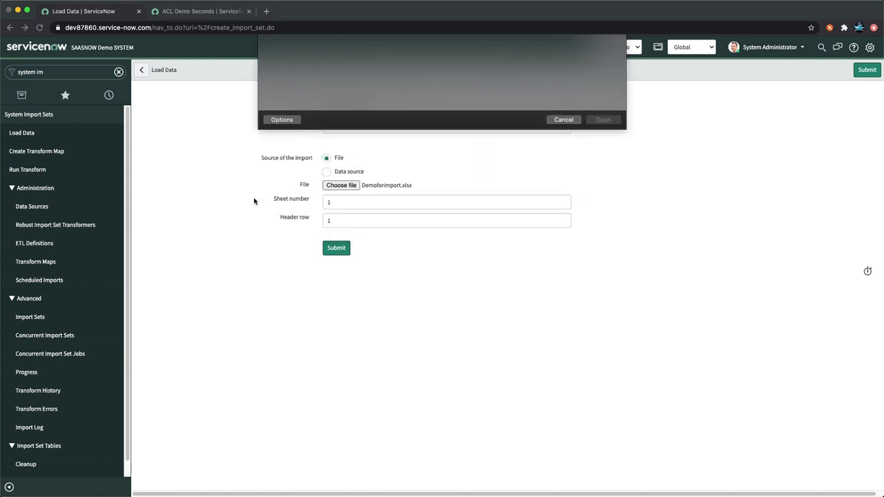
{"action": "left_click", "coordinate": [347, 185]}
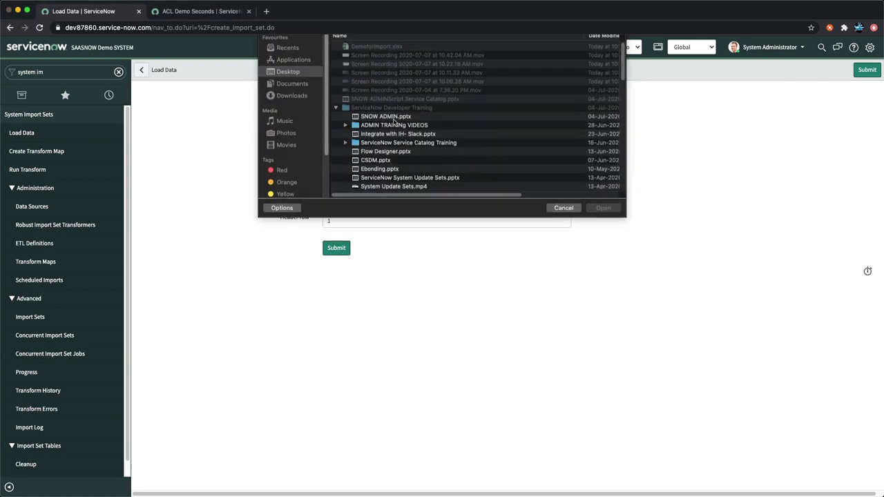
{"action": "left_click", "coordinate": [394, 70]}
{"action": "double_click", "coordinate": [394, 70]}
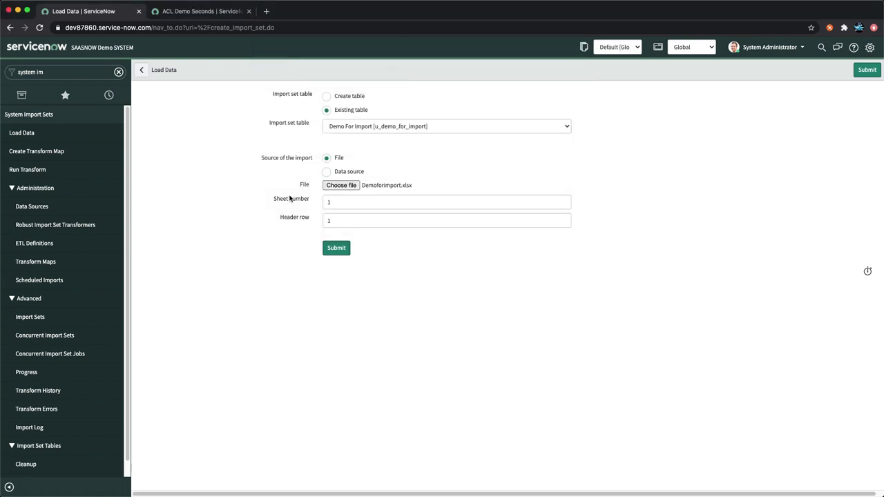
{"action": "left_click", "coordinate": [338, 251]}
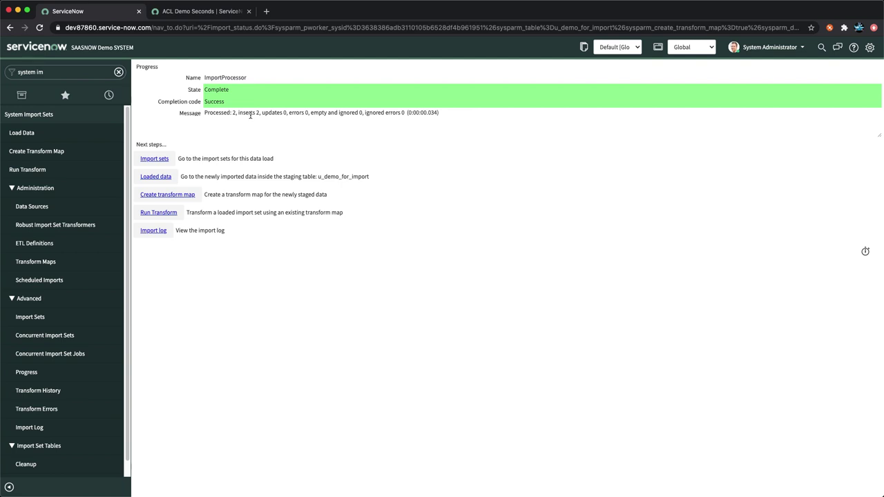
- Transform the newly loaded import set with the Demo for import map and open its import set record
{"action": "left_click", "coordinate": [159, 213]}
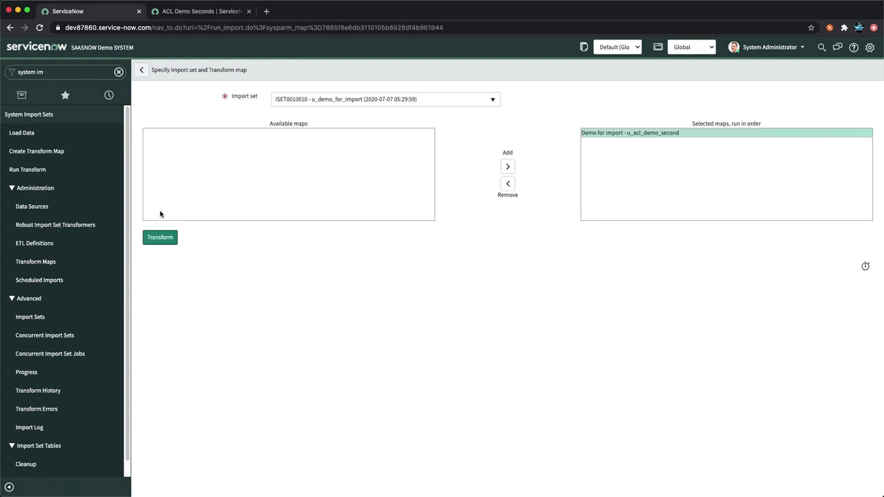
{"action": "left_click", "coordinate": [165, 241]}
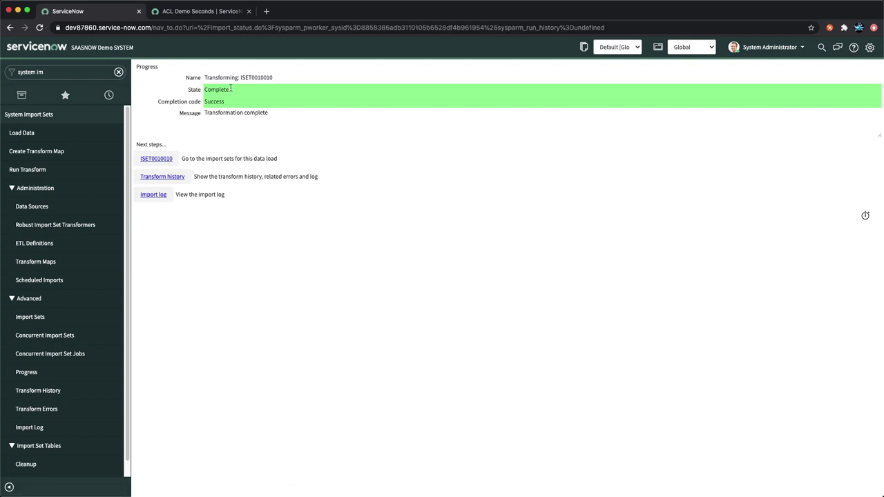
{"action": "left_click", "coordinate": [157, 160]}
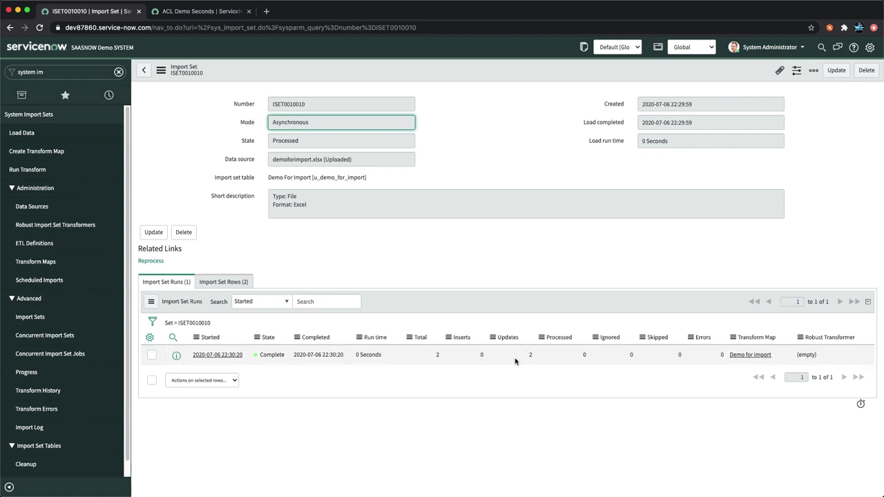
- Refresh the ACL Demo Seconds list in its browser tab to check how the coalesced import affected the records
{"action": "left_click", "coordinate": [207, 12]}
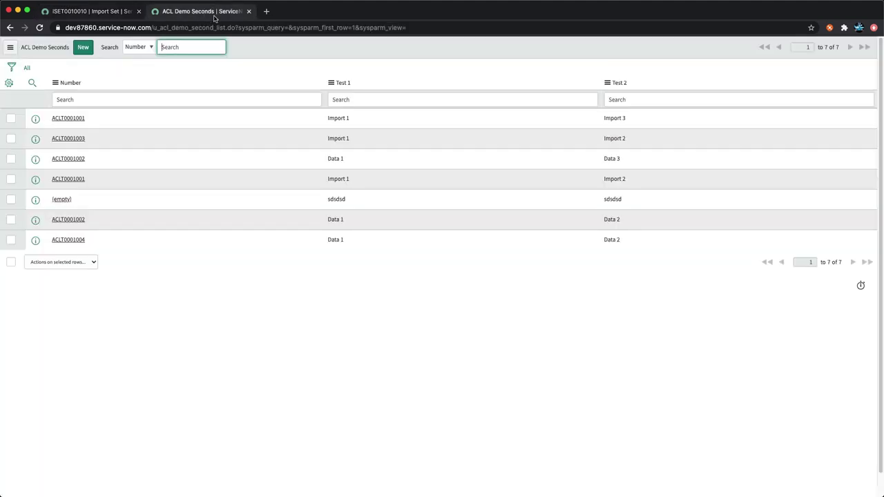
{"action": "left_click", "coordinate": [10, 47]}
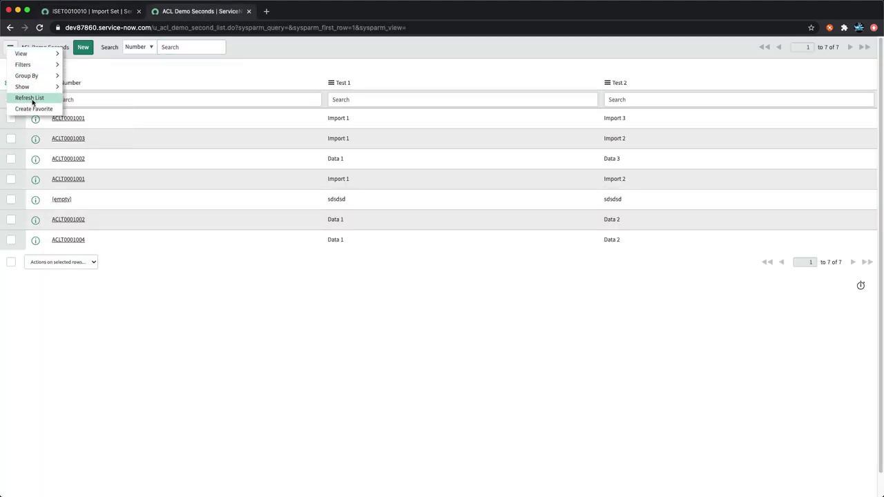
{"action": "left_click", "coordinate": [30, 98]}
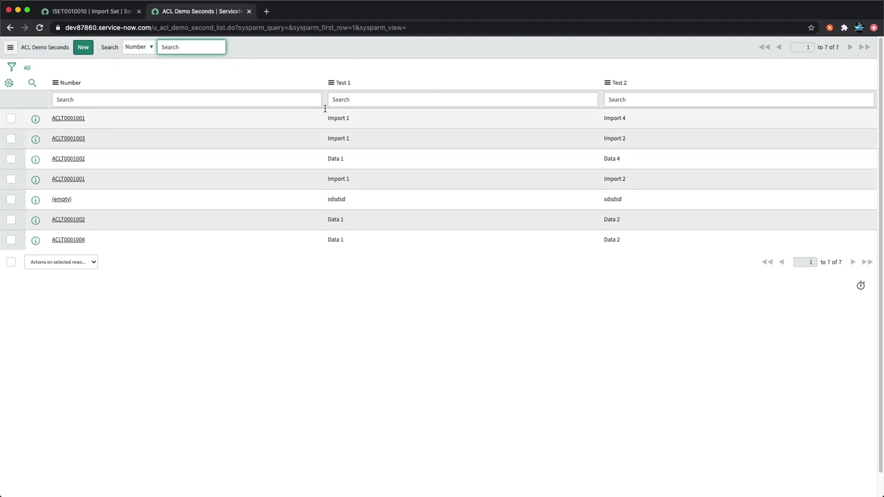
- Open the data policies configured for the ACL Demo Second table and start a new data policy
{"action": "left_click", "coordinate": [332, 83]}
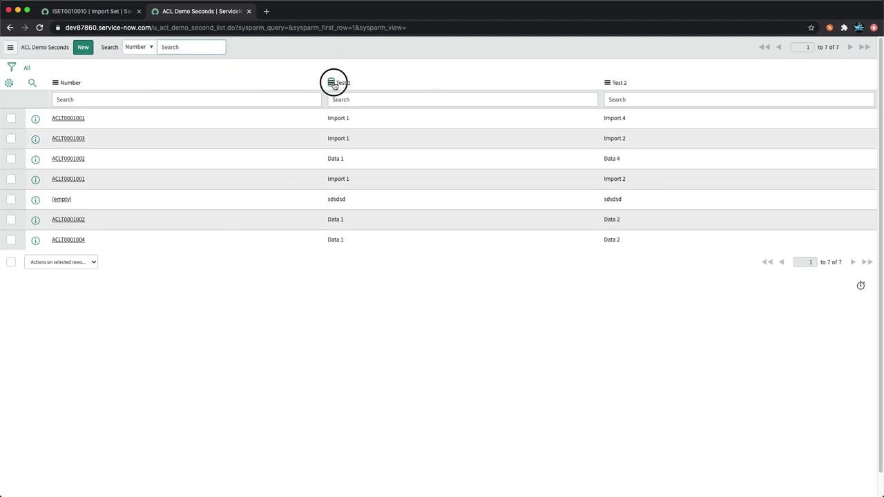
{"action": "mouse_move", "coordinate": [397, 162]}
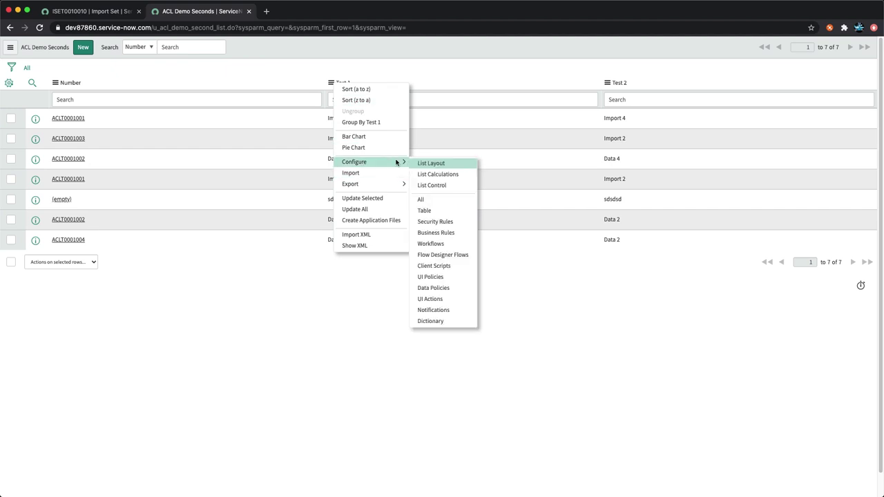
{"action": "left_click", "coordinate": [437, 290]}
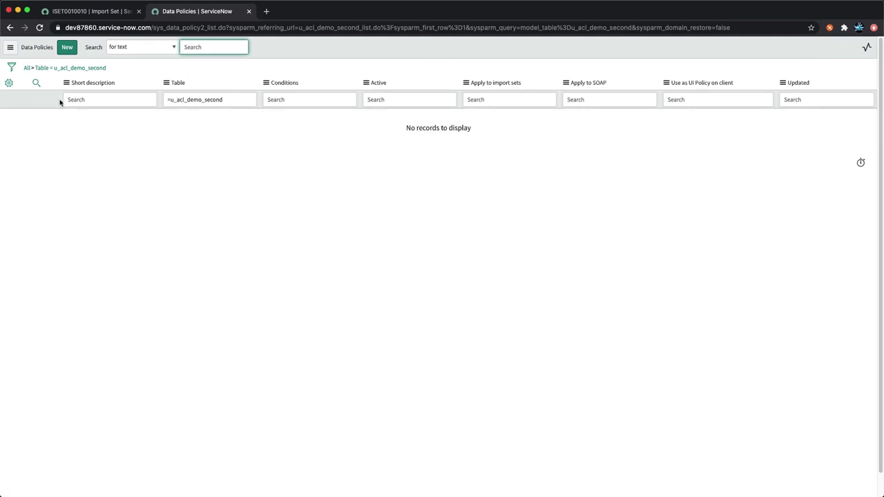
{"action": "left_click", "coordinate": [67, 48]}
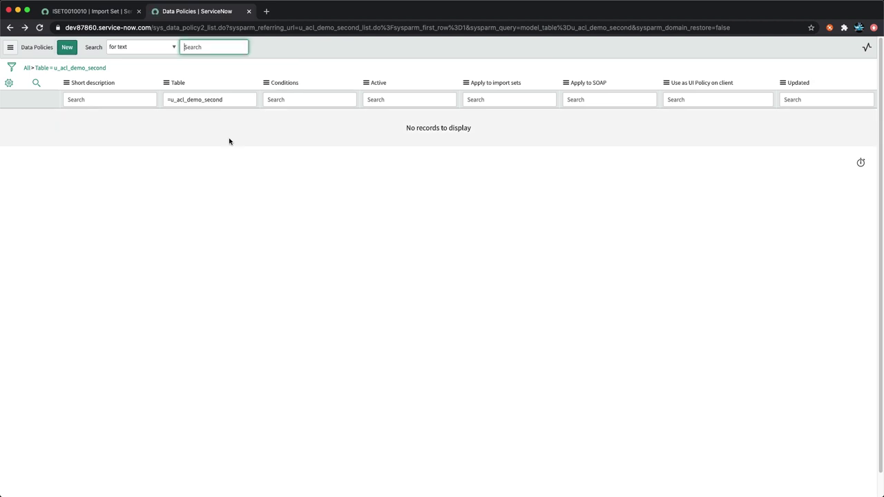
{"action": "left_click", "coordinate": [67, 49]}
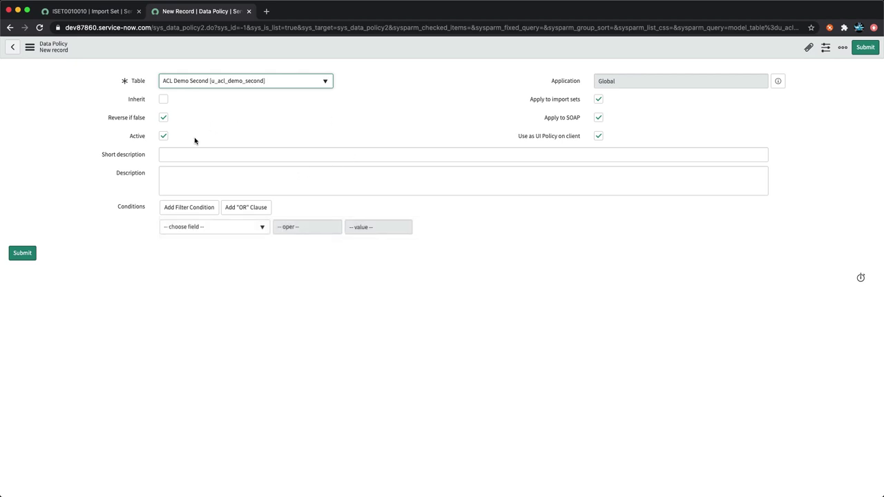
- Enter "Make TEST1 mandatory" as the data policy's short description and save the record, staying on its form
{"action": "left_click", "coordinate": [221, 157]}
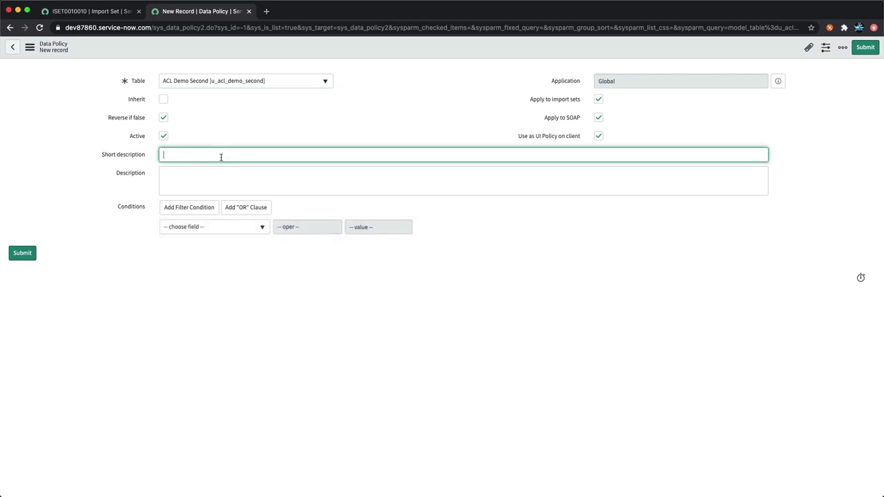
{"action": "type", "text": "Make"}
{"action": "type", "text": " TEST1 m"}
{"action": "type", "text": "anda"}
{"action": "type", "text": "toru"}
{"action": "type", "text": "y"}
{"action": "left_click", "coordinate": [311, 139]}
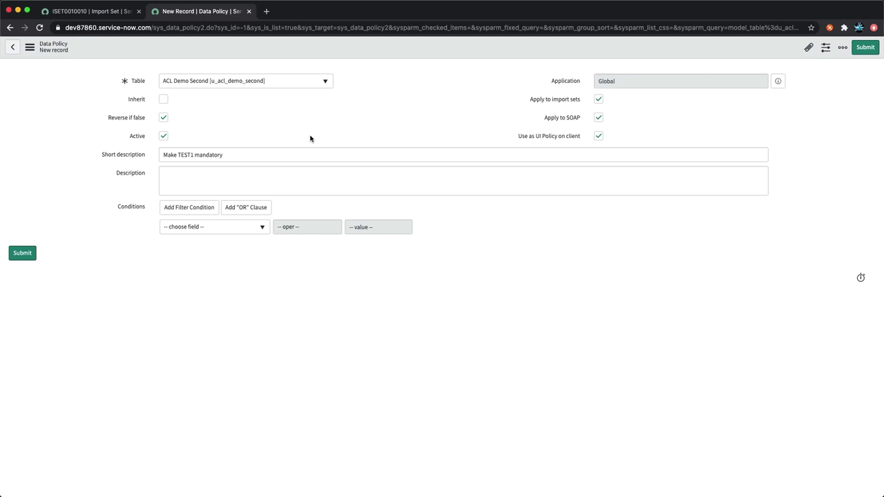
{"action": "left_click", "coordinate": [223, 230]}
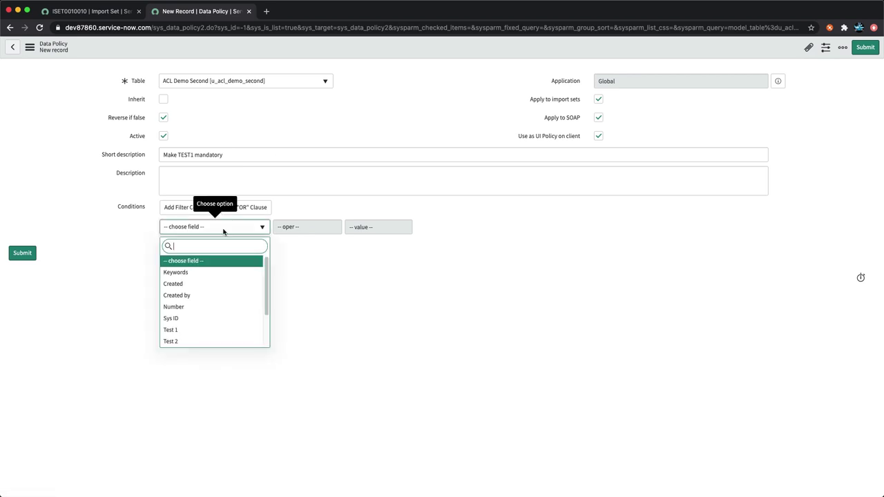
{"action": "left_click", "coordinate": [184, 260]}
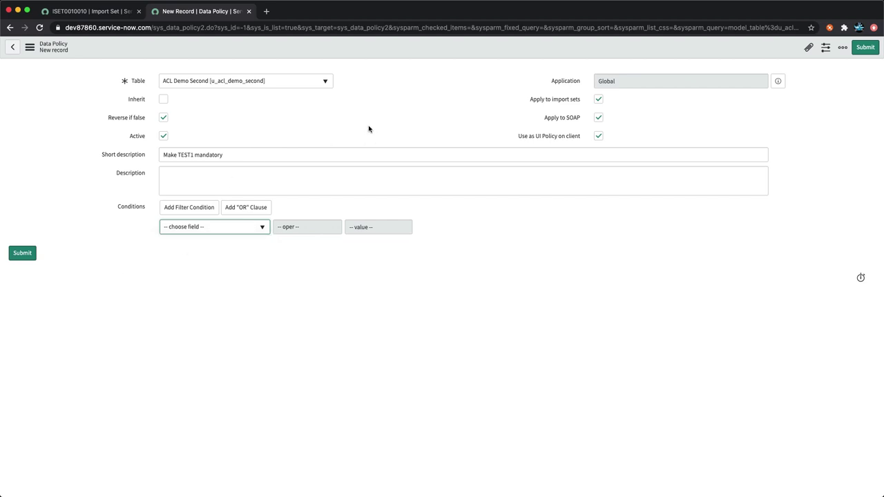
{"action": "right_click", "coordinate": [414, 49]}
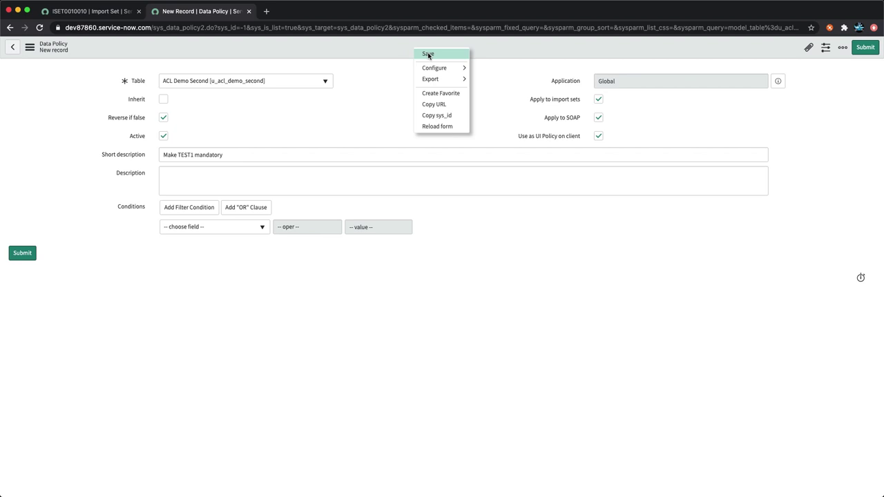
{"action": "left_click", "coordinate": [428, 54]}
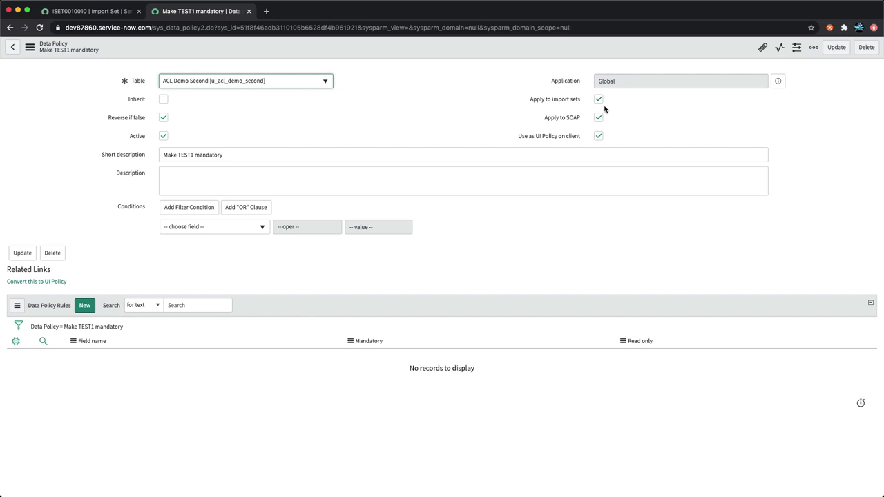
- Add a data policy rule for the Test 1 field with Mandatory set to True and submit it
{"action": "left_click", "coordinate": [84, 305]}
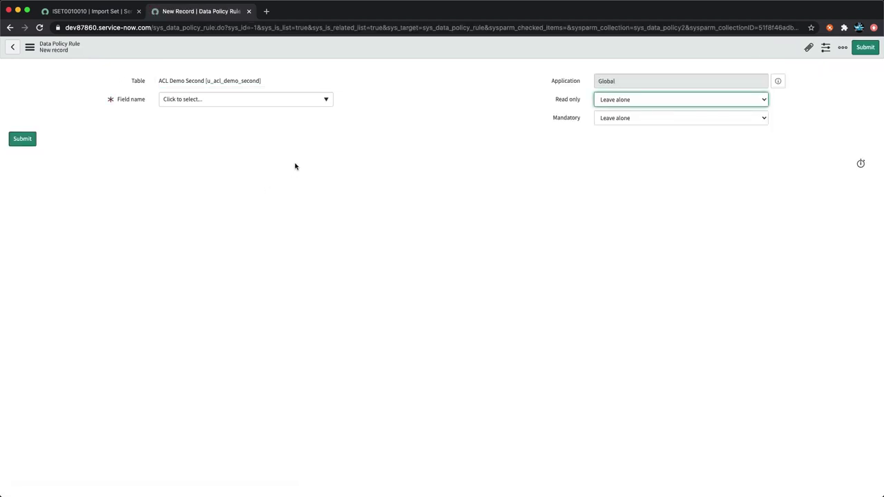
{"action": "left_click", "coordinate": [229, 101]}
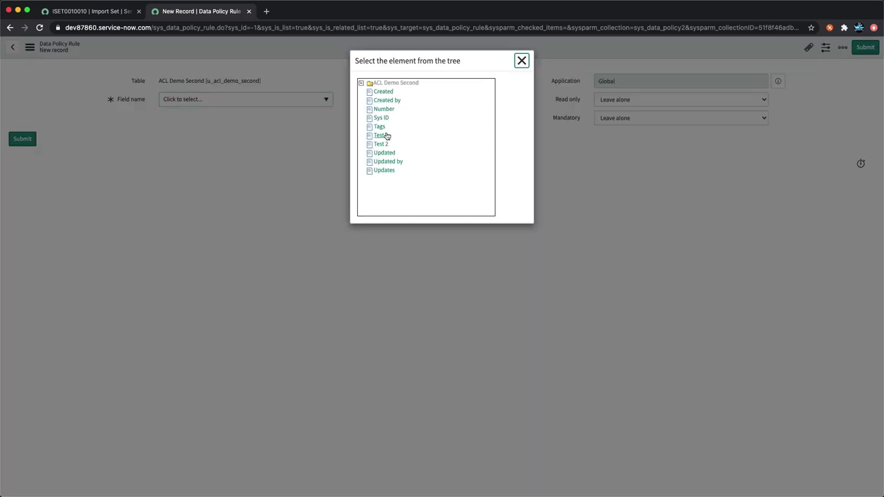
{"action": "left_click", "coordinate": [384, 135]}
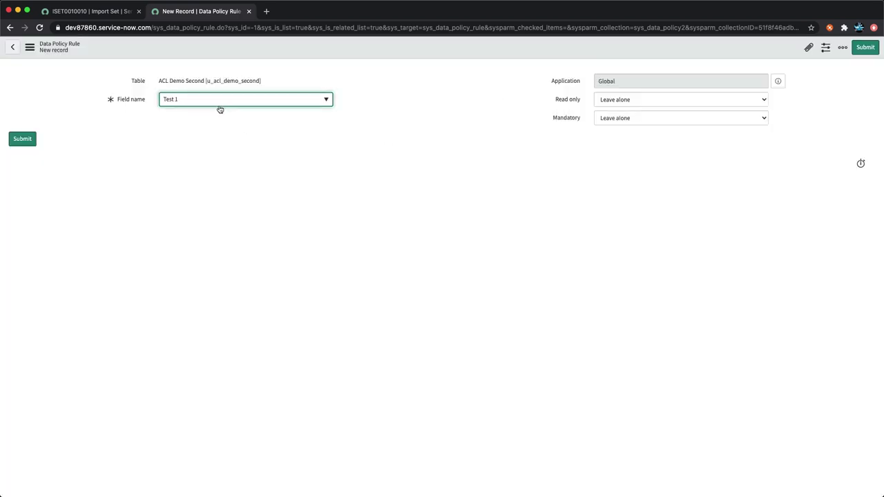
{"action": "left_click", "coordinate": [610, 122]}
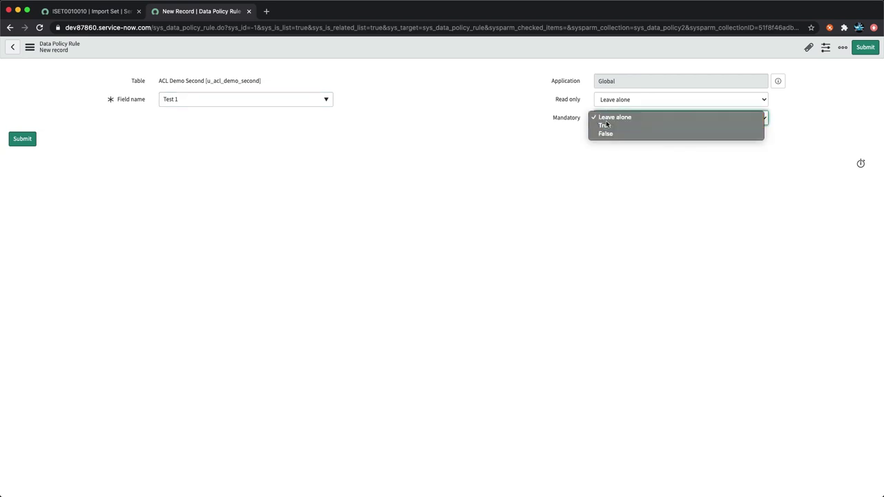
{"action": "left_click", "coordinate": [611, 118]}
{"action": "left_click", "coordinate": [611, 118]}
{"action": "left_click", "coordinate": [604, 125]}
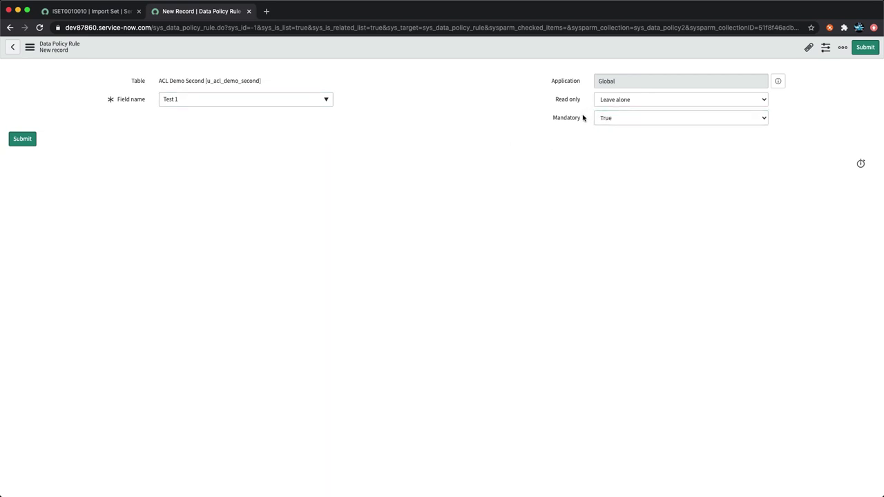
{"action": "left_click", "coordinate": [22, 139]}
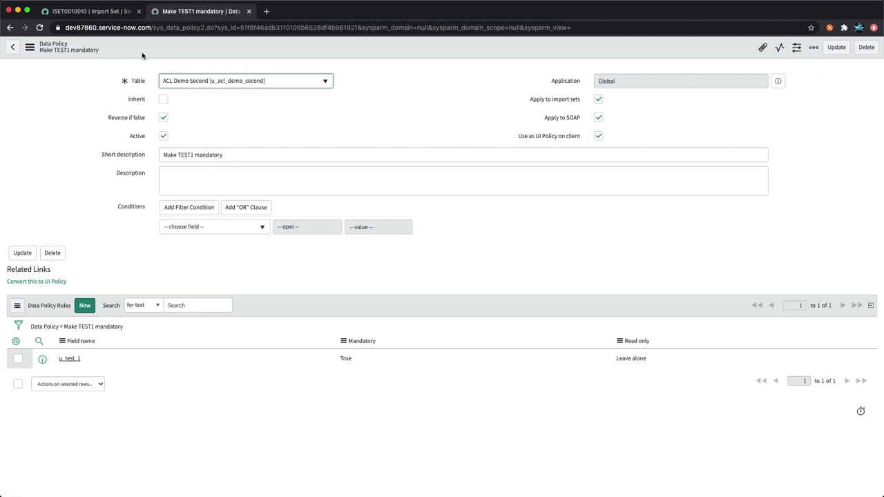
- Switch to the Demoforimport workbook in Excel and clear the Numbering values in cells C2 and C3
{"action": "key", "text": "super+Tab"}
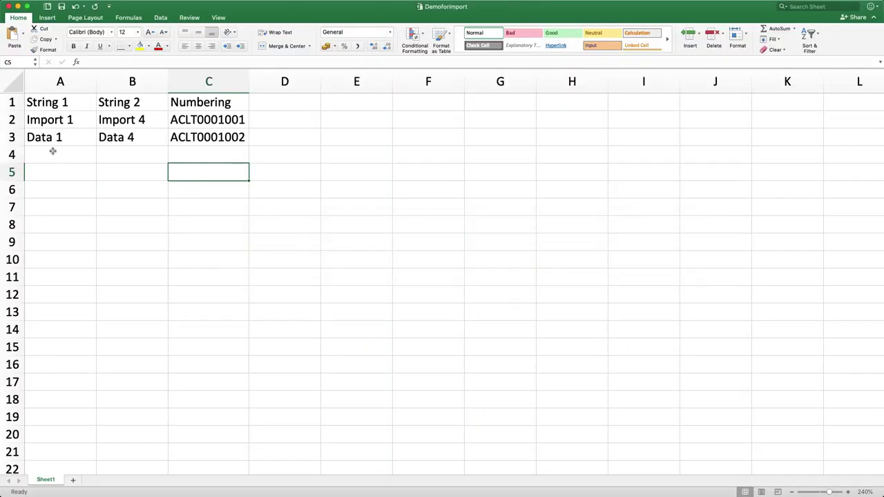
{"action": "left_click", "coordinate": [38, 154]}
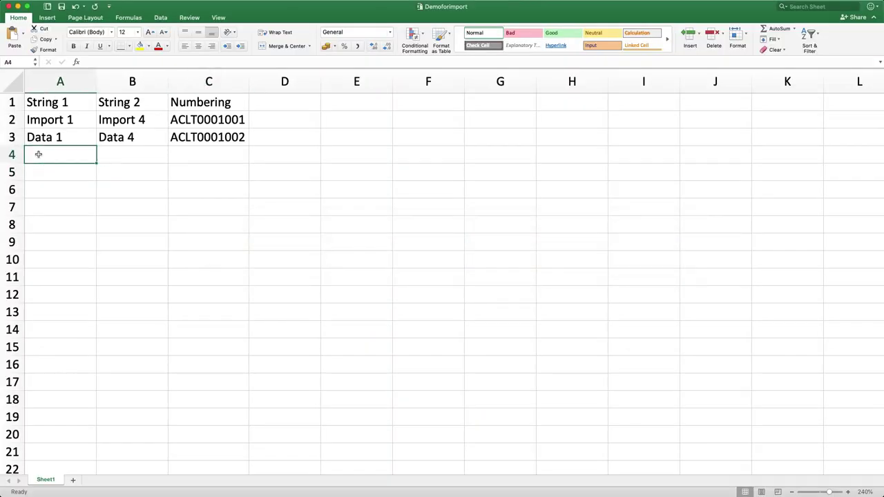
{"action": "left_click", "coordinate": [42, 117]}
{"action": "left_click", "coordinate": [116, 121]}
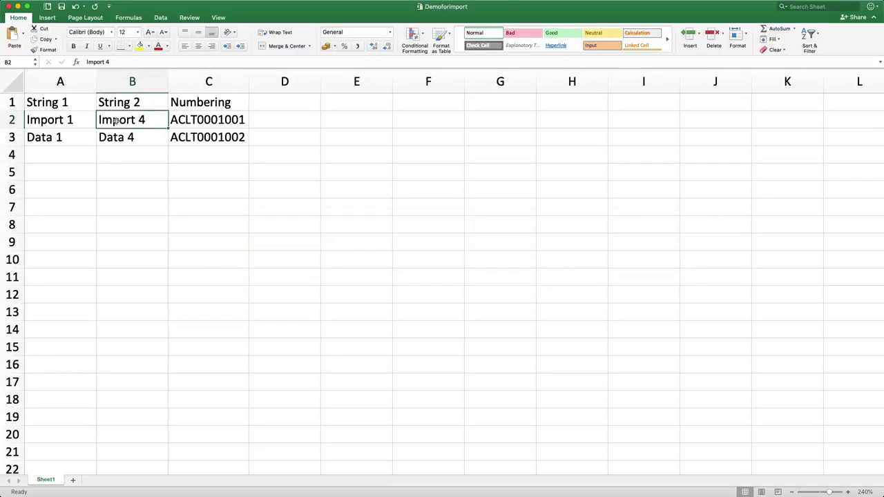
{"action": "left_click", "coordinate": [43, 119]}
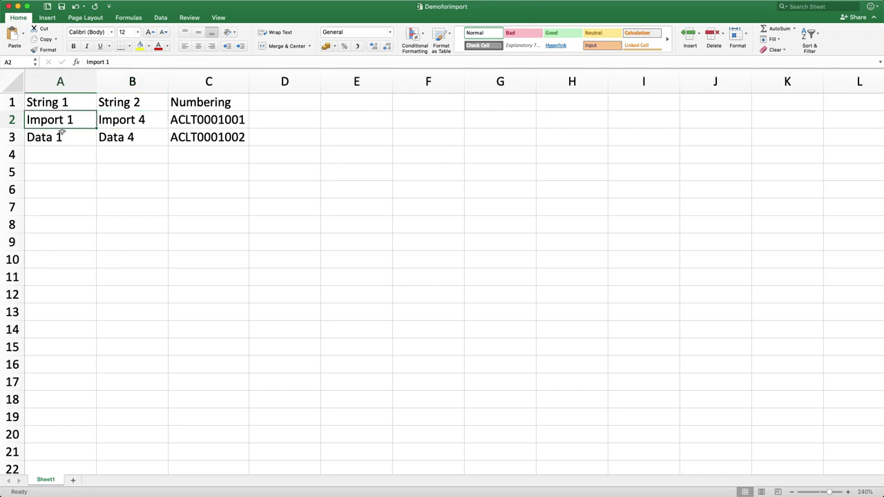
{"action": "left_click", "coordinate": [197, 121]}
{"action": "key", "text": "Delete"}
{"action": "left_click", "coordinate": [196, 136]}
{"action": "key", "text": "Delete"}
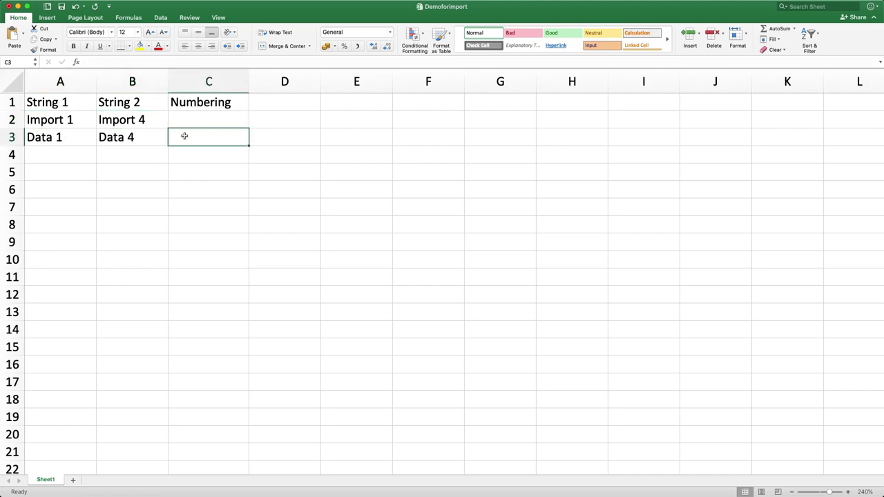
- Clear the String 1 and String 2 values in row 3 of the sheet
{"action": "left_click", "coordinate": [122, 138]}
{"action": "key", "text": "Delete"}
{"action": "left_click", "coordinate": [46, 135]}
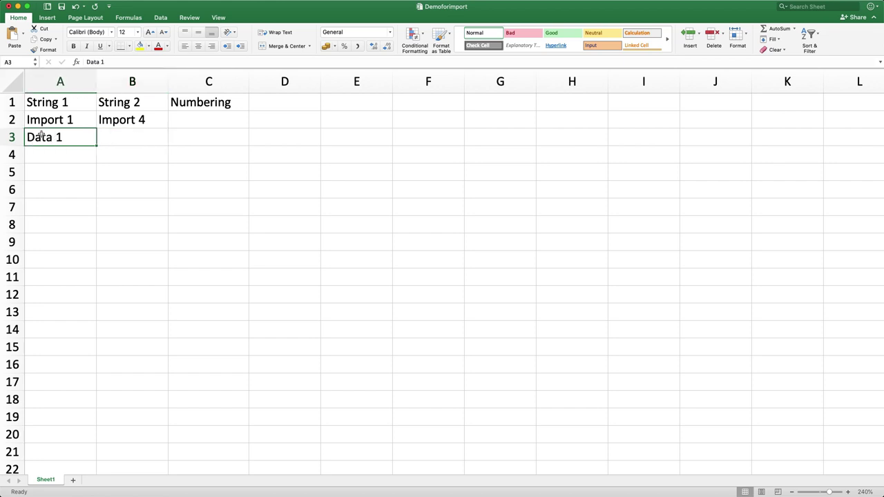
{"action": "left_click", "coordinate": [56, 102]}
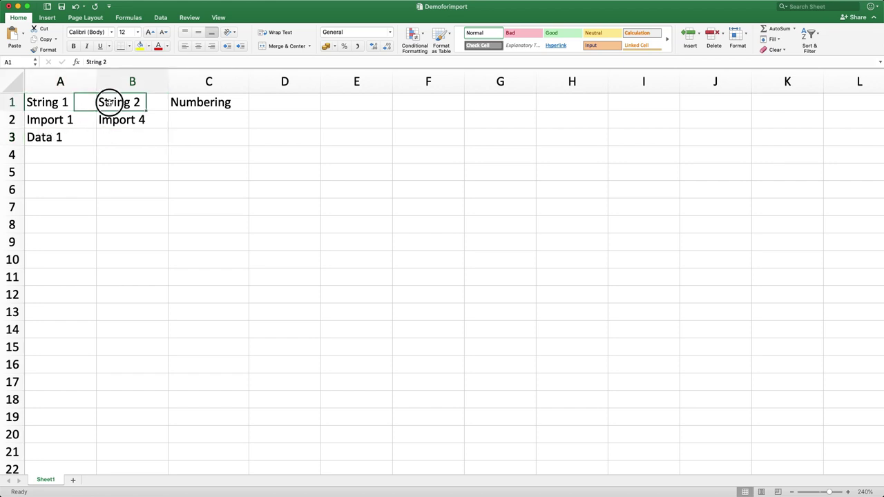
{"action": "left_click", "coordinate": [75, 122]}
{"action": "left_click", "coordinate": [61, 138]}
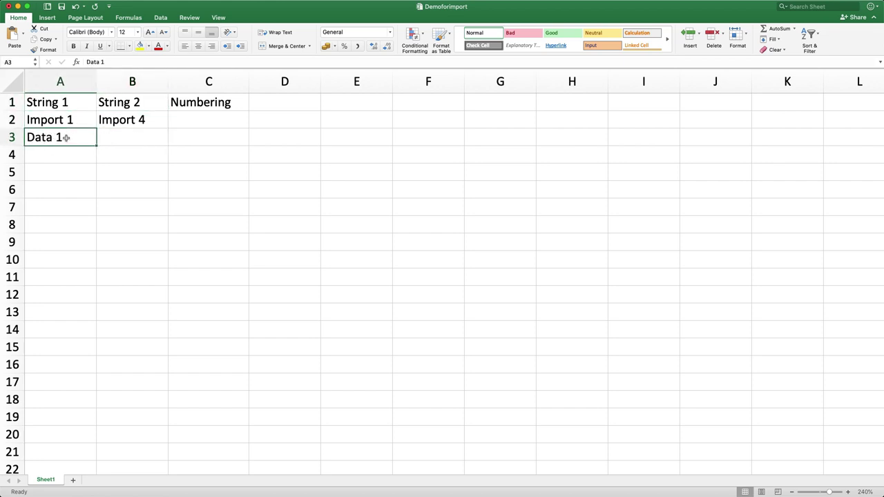
{"action": "key", "text": "Delete"}
{"action": "left_click", "coordinate": [121, 138]}
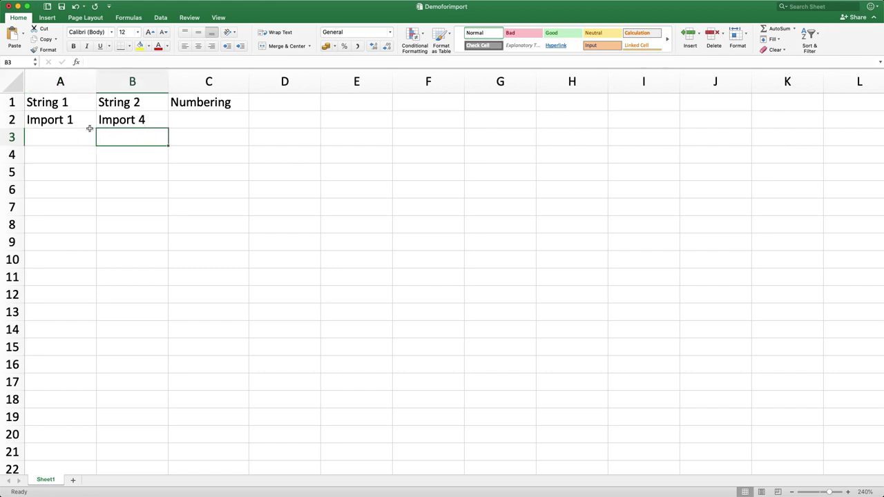
- Change cell A2 to "Import DataPolicy" and autofit the width of column A to its content
{"action": "left_click", "coordinate": [66, 121]}
{"action": "left_click", "coordinate": [71, 123]}
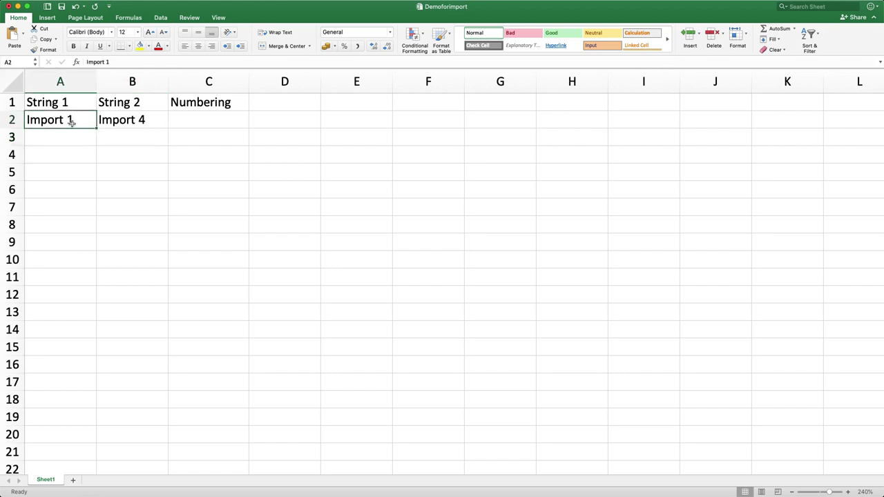
{"action": "left_click", "coordinate": [108, 62]}
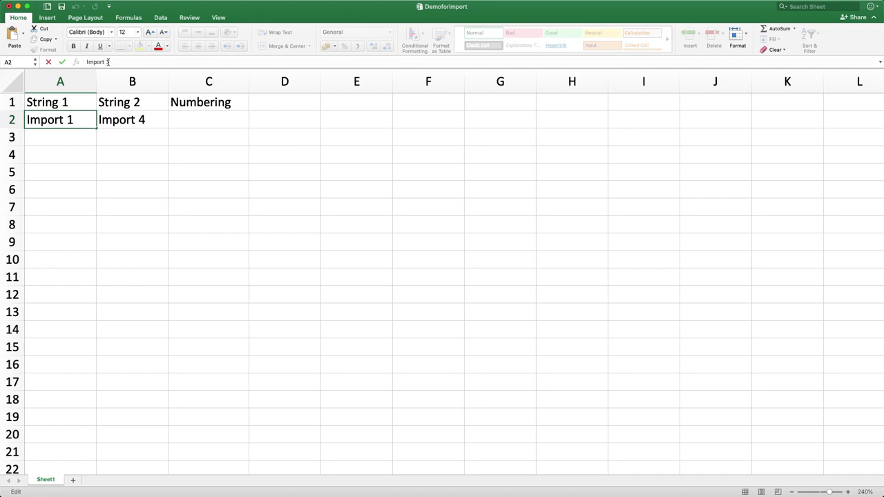
{"action": "key", "text": "BackSpace"}
{"action": "type", "text": "Data"}
{"action": "type", "text": "Poli"}
{"action": "key", "text": "BackSpace"}
{"action": "type", "text": "li"}
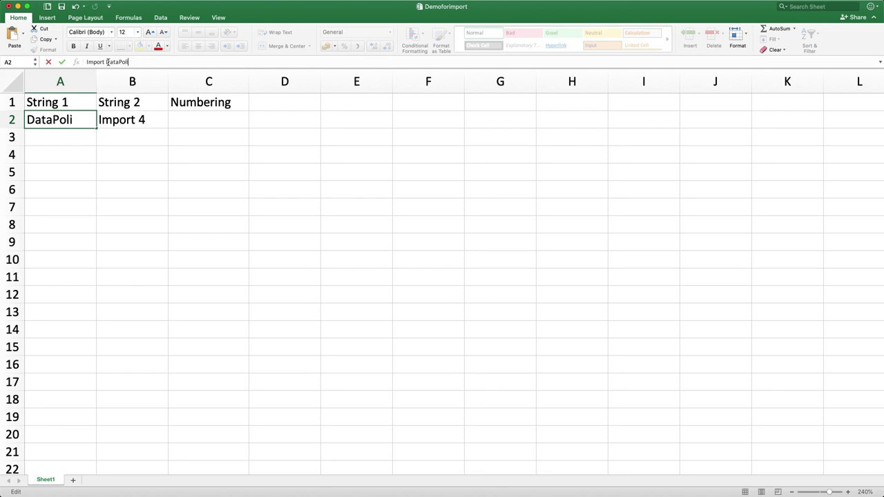
{"action": "type", "text": "cy"}
{"action": "left_click", "coordinate": [131, 118]}
{"action": "double_click", "coordinate": [96, 83]}
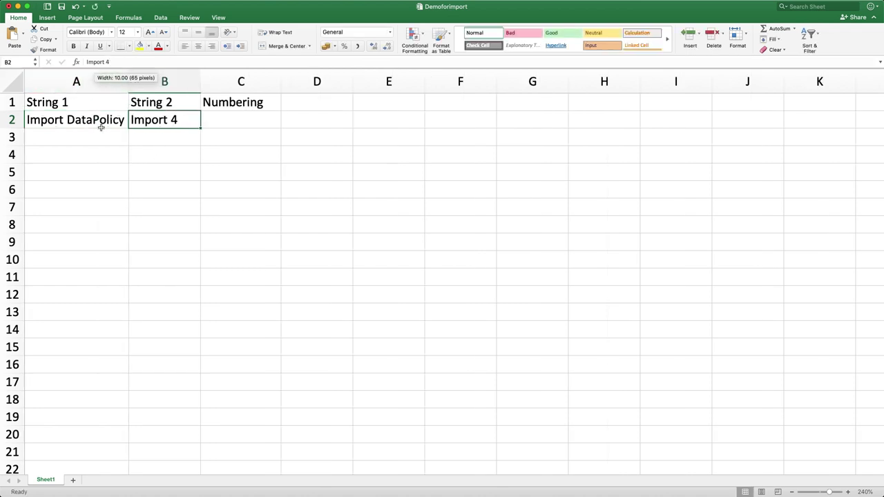
{"action": "left_click", "coordinate": [73, 122]}
{"action": "left_click", "coordinate": [74, 136]}
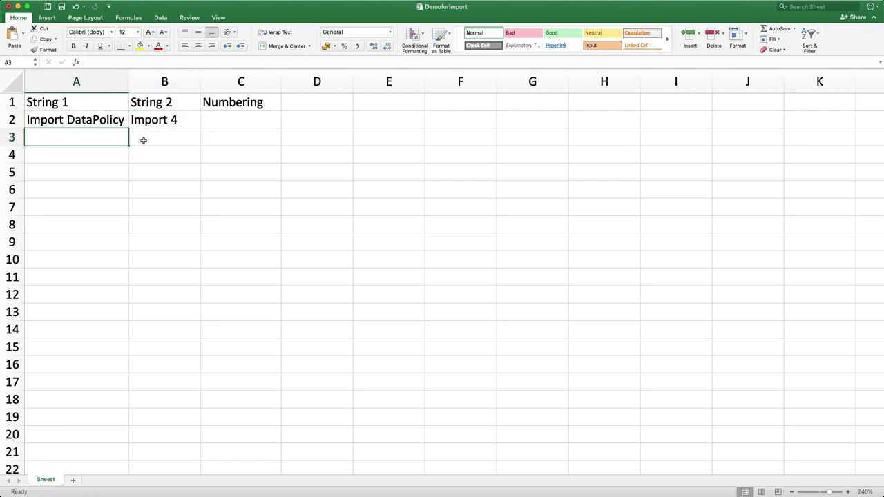
- Change the String 2 value in cell B2 to "Import 5"
{"action": "left_click", "coordinate": [153, 122]}
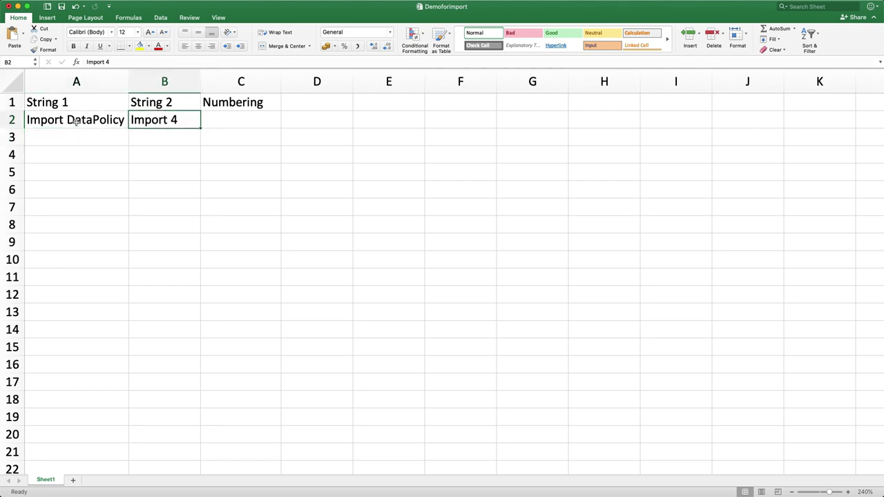
{"action": "left_click", "coordinate": [129, 63]}
{"action": "key", "text": "BackSpace"}
{"action": "type", "text": "5"}
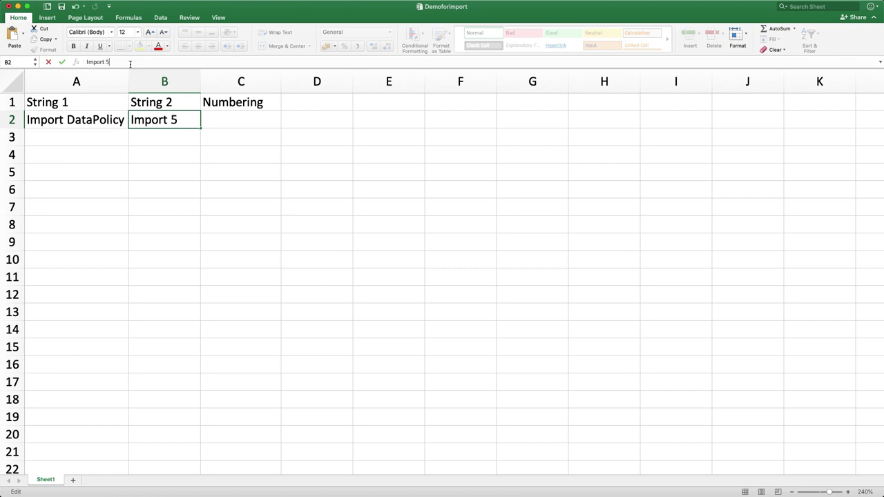
{"action": "left_click", "coordinate": [173, 138]}
- Copy cell B2 into B3, change the copy to "Import 6" and save the workbook, leaving A3 empty
{"action": "left_click", "coordinate": [162, 121]}
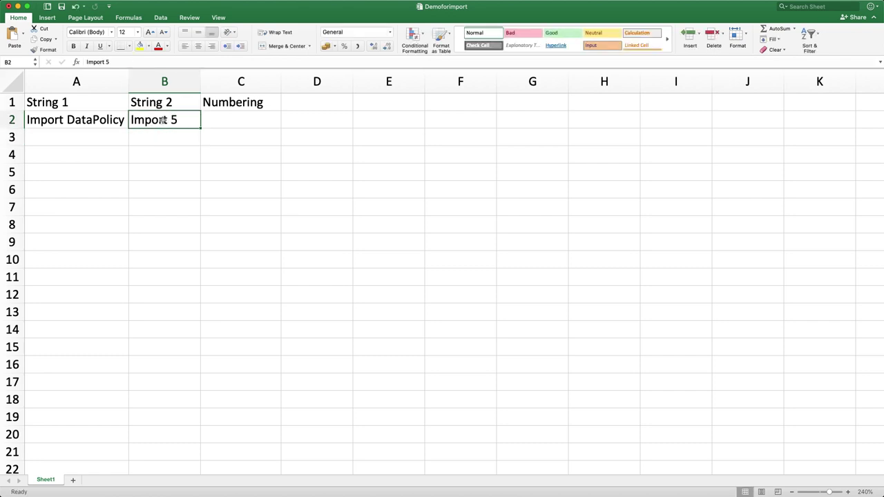
{"action": "key", "text": "super+c"}
{"action": "left_click", "coordinate": [160, 134]}
{"action": "key", "text": "super+v"}
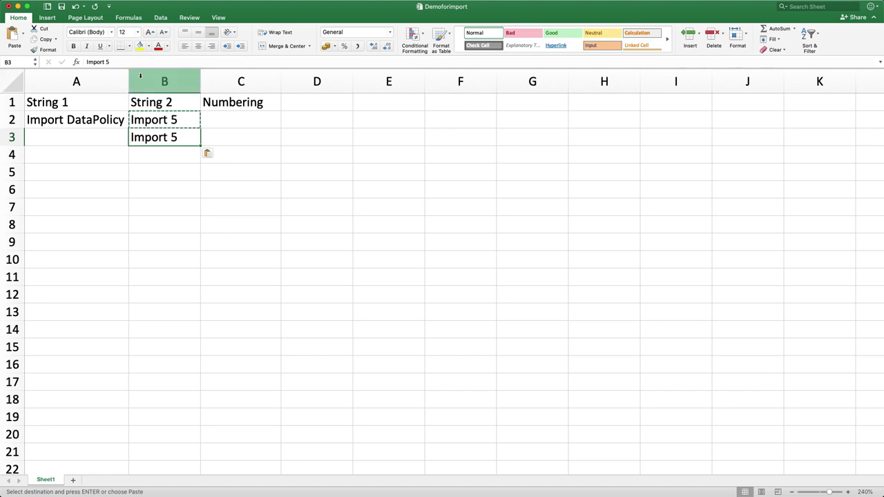
{"action": "key", "text": "Escape"}
{"action": "left_click", "coordinate": [130, 61]}
{"action": "key", "text": "BackSpace"}
{"action": "type", "text": "6"}
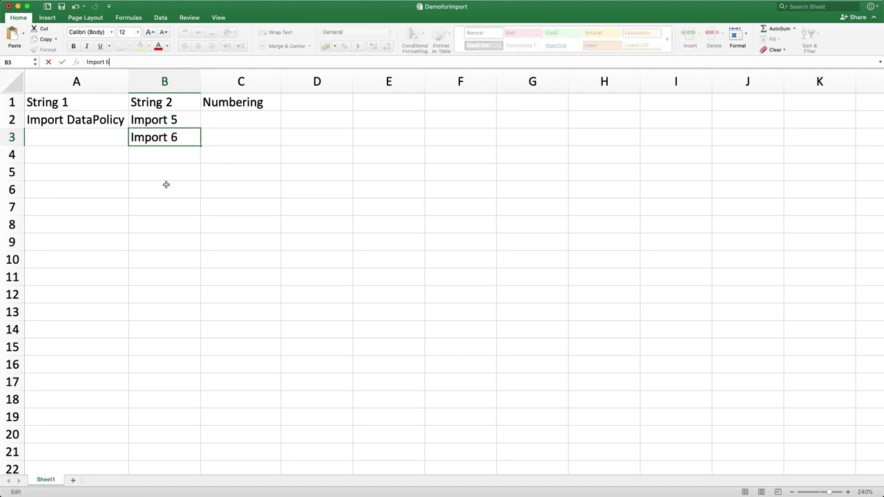
{"action": "left_click", "coordinate": [62, 12]}
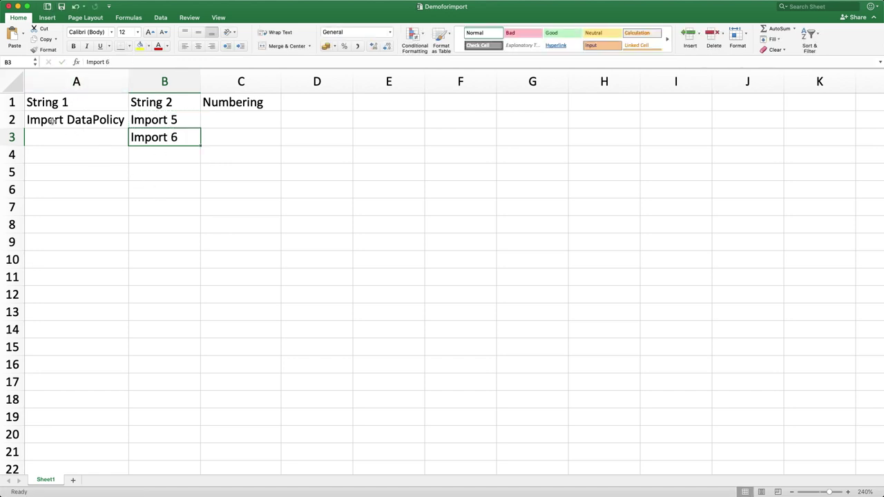
{"action": "left_click", "coordinate": [70, 142]}
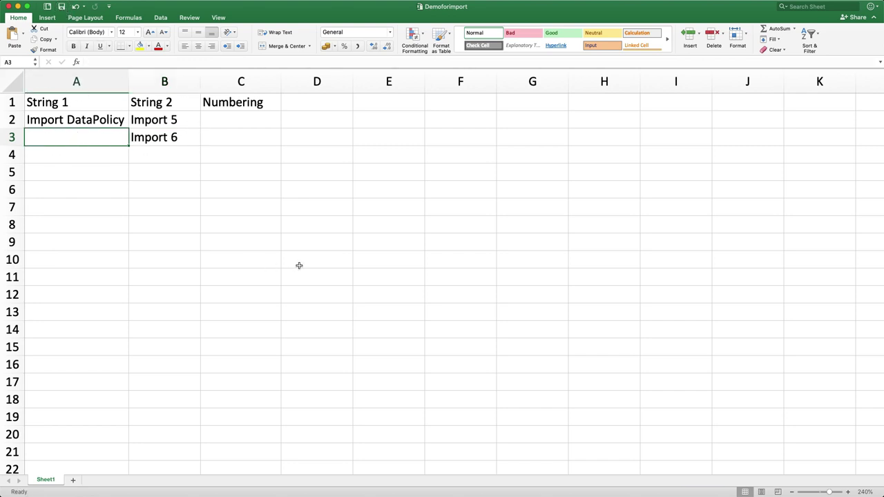
- Switch to ServiceNow in Chrome and load Demoforimport.xlsx into the existing import set table Demo For Import
{"action": "key", "text": "super+Tab"}
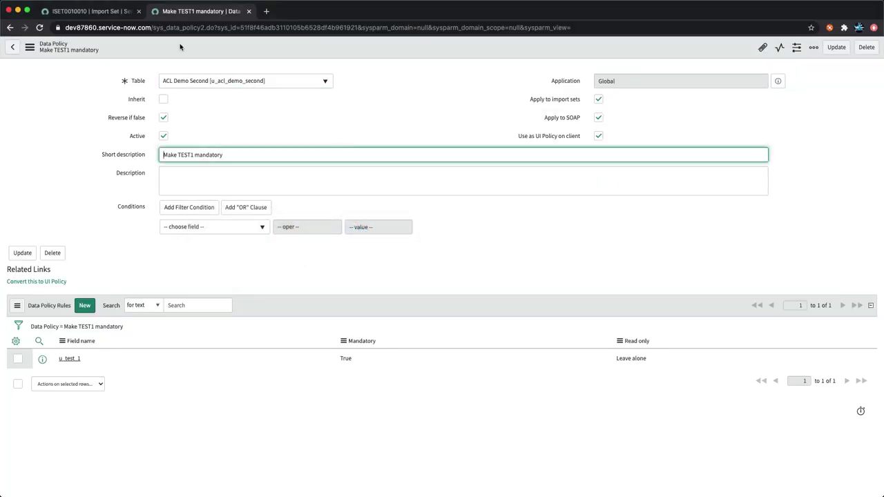
{"action": "left_click", "coordinate": [83, 11]}
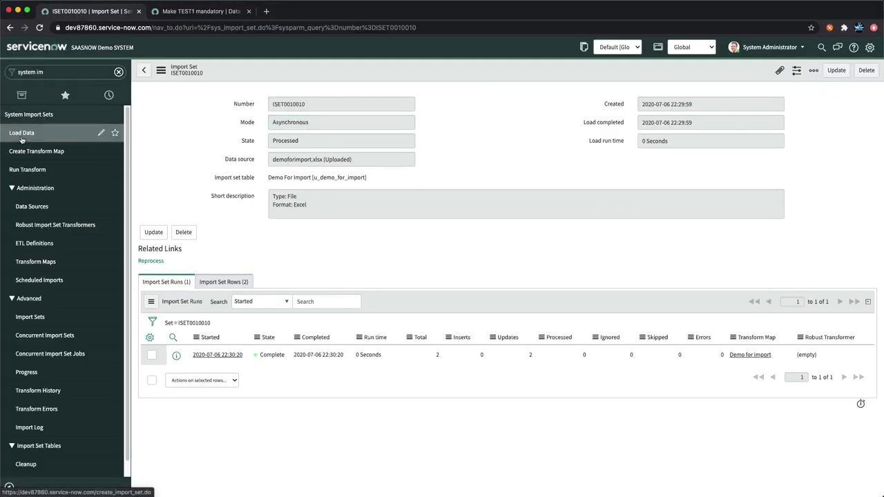
{"action": "left_click", "coordinate": [21, 133]}
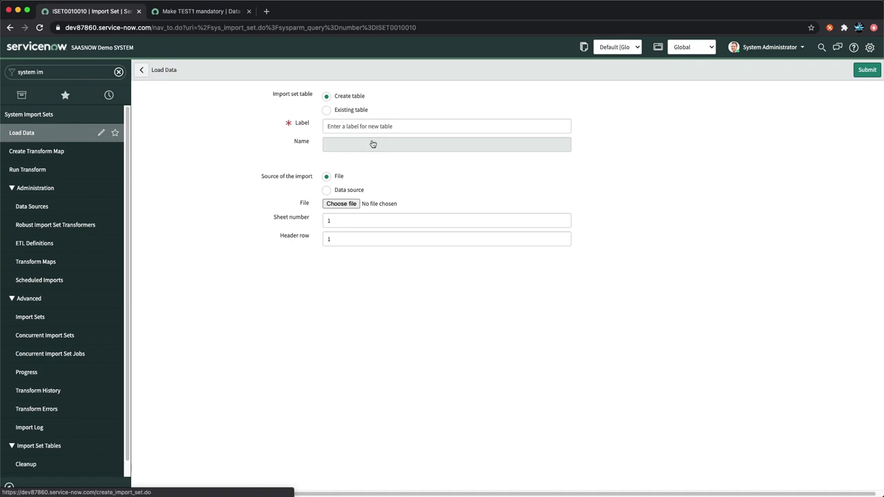
{"action": "left_click", "coordinate": [328, 111]}
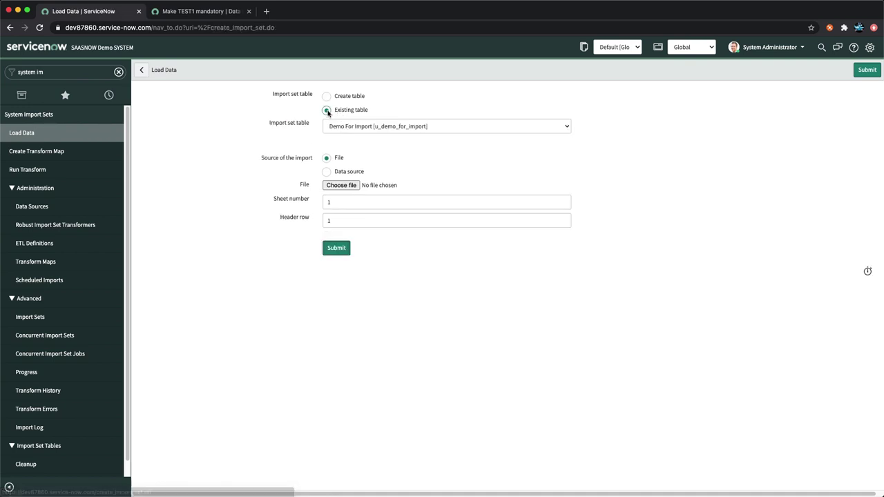
{"action": "left_click", "coordinate": [340, 186]}
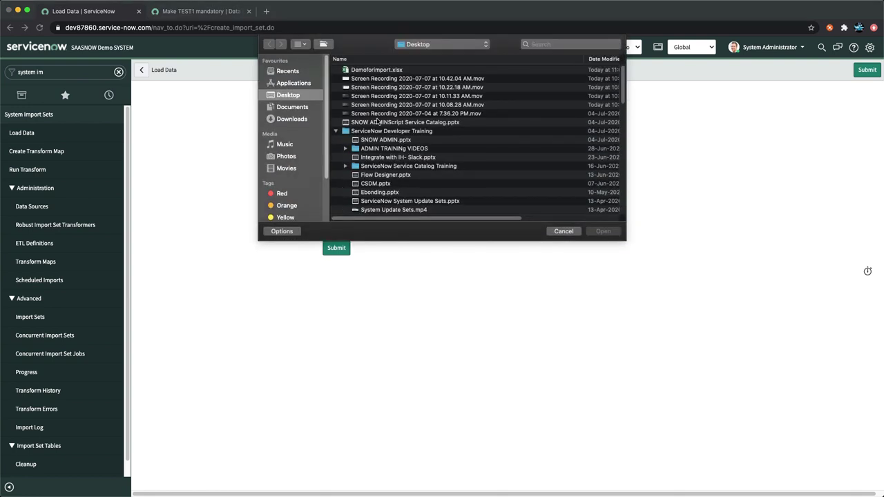
{"action": "double_click", "coordinate": [415, 71]}
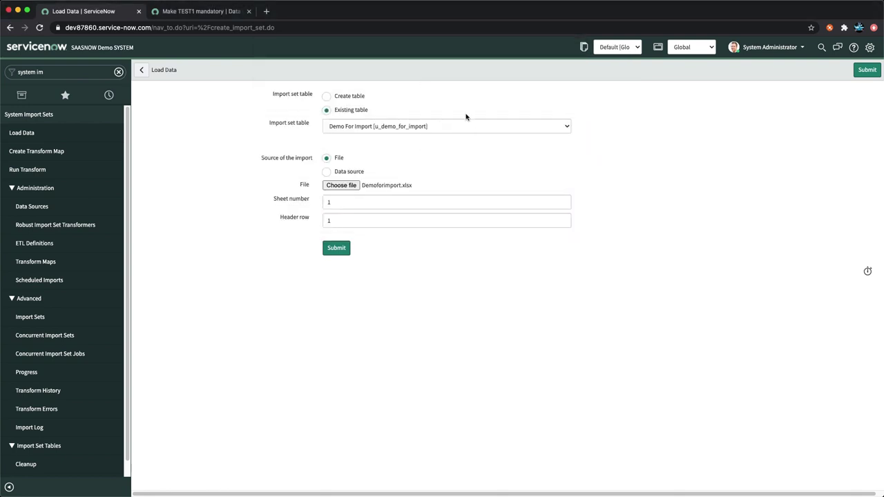
{"action": "left_click", "coordinate": [340, 186]}
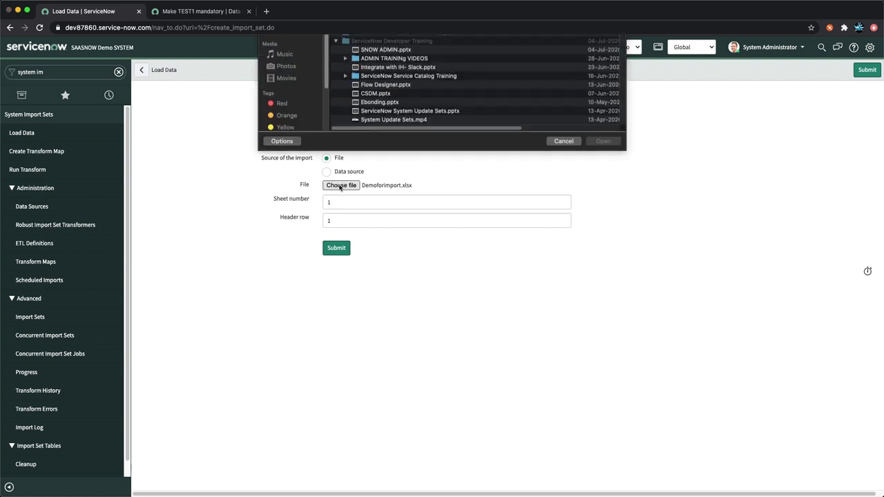
{"action": "double_click", "coordinate": [390, 72]}
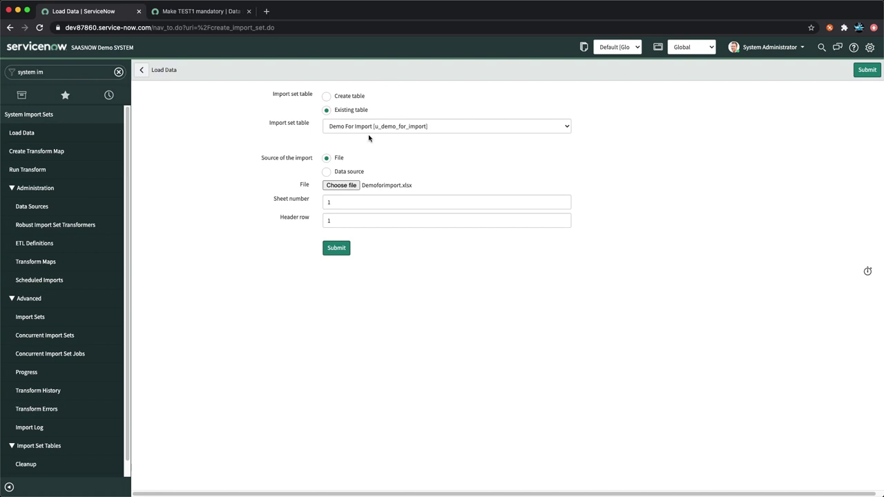
{"action": "left_click", "coordinate": [335, 249]}
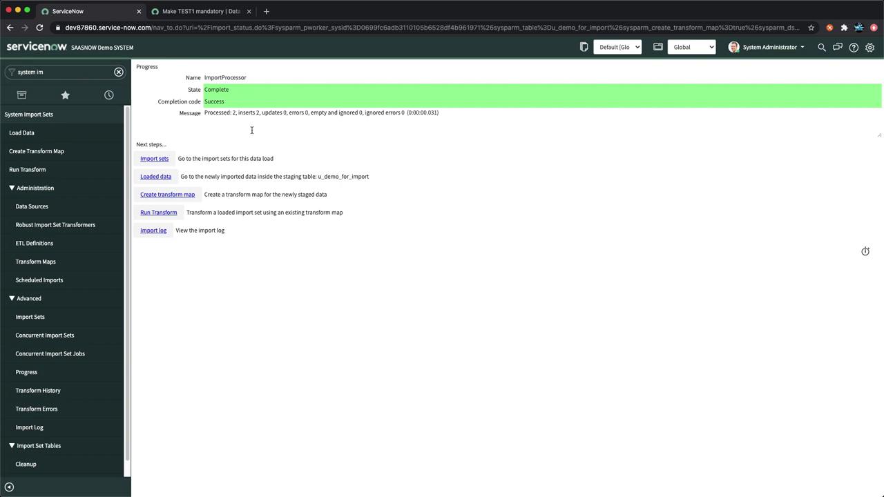
- Transform the loaded data with the Demo for import map and open the resulting import set's rows
{"action": "left_click", "coordinate": [158, 212]}
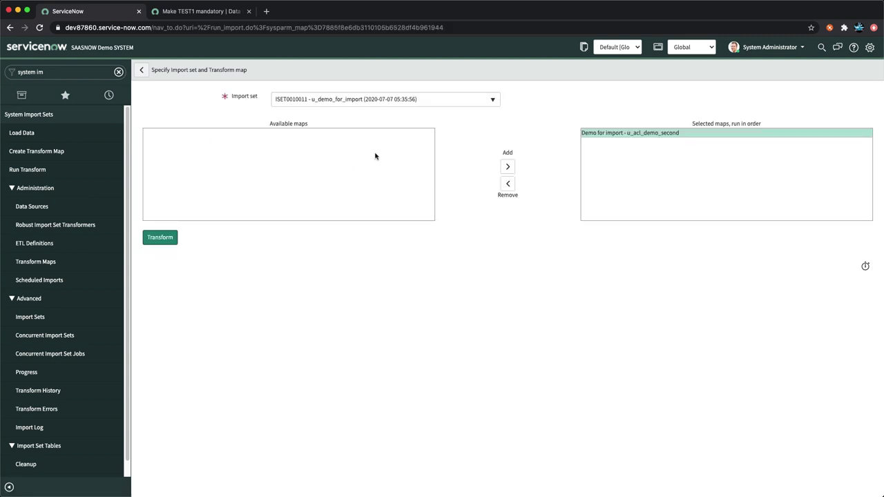
{"action": "left_click", "coordinate": [159, 238]}
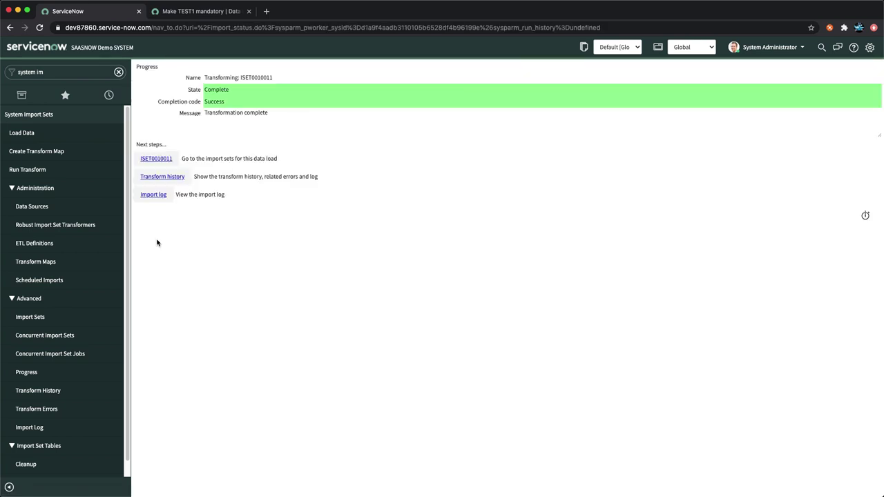
{"action": "left_click", "coordinate": [156, 159]}
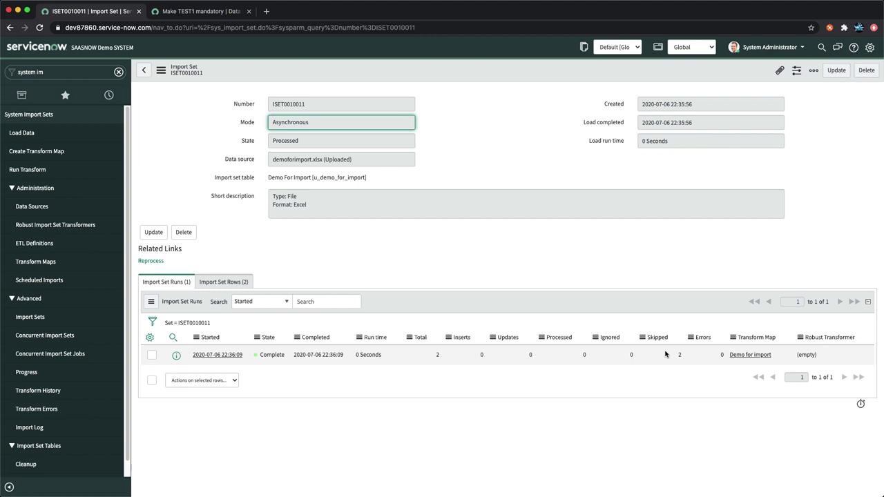
{"action": "left_click", "coordinate": [232, 284]}
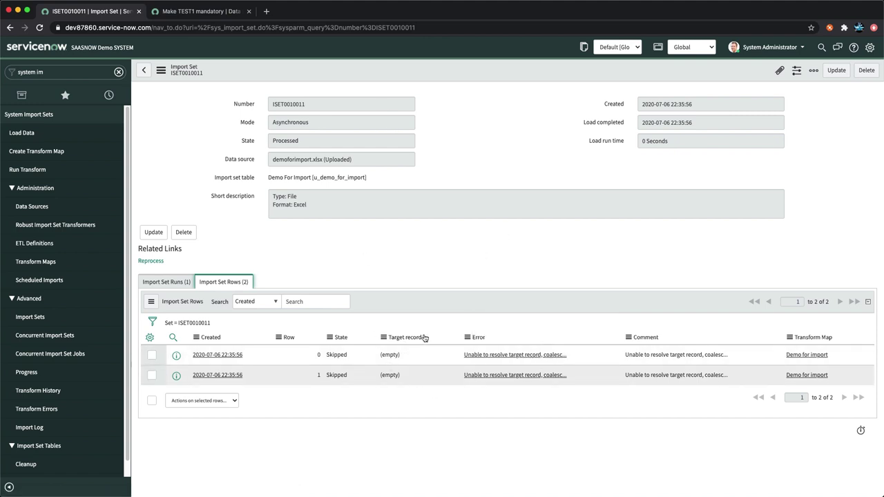
- Switch to the Demoforimport workbook in Excel, clear the Numbering header in cell C1 and save the file
{"action": "key", "text": "super+Tab"}
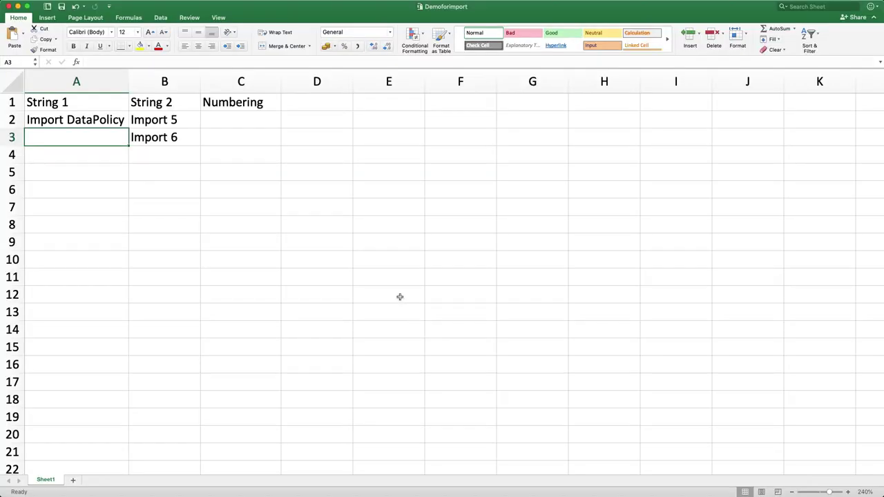
{"action": "left_click", "coordinate": [225, 119]}
{"action": "left_click", "coordinate": [230, 140]}
{"action": "left_click", "coordinate": [235, 116]}
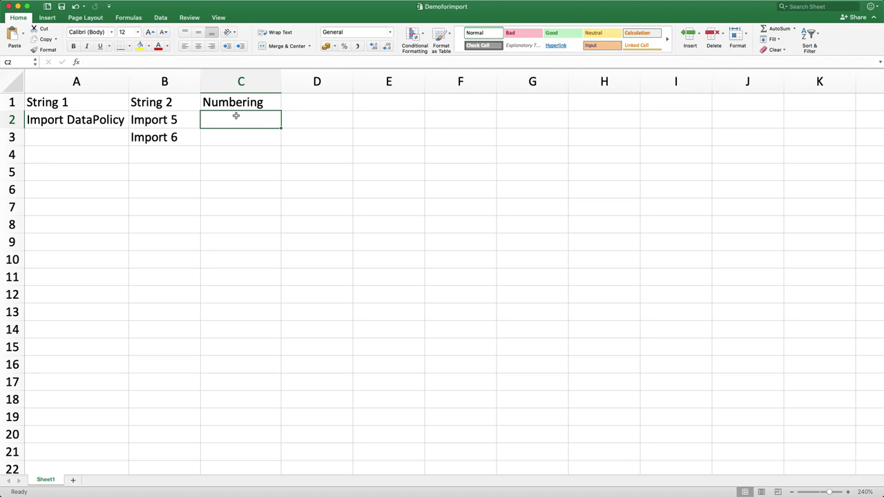
{"action": "key", "text": "super+Tab"}
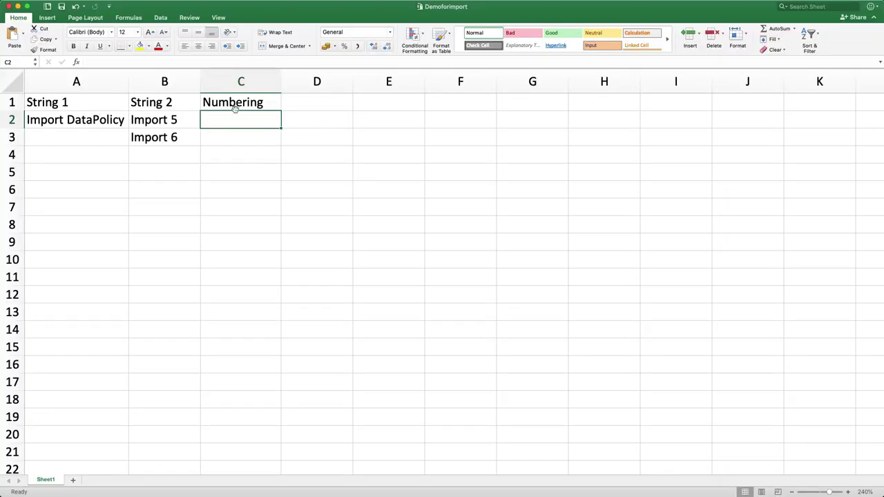
{"action": "left_click", "coordinate": [233, 102]}
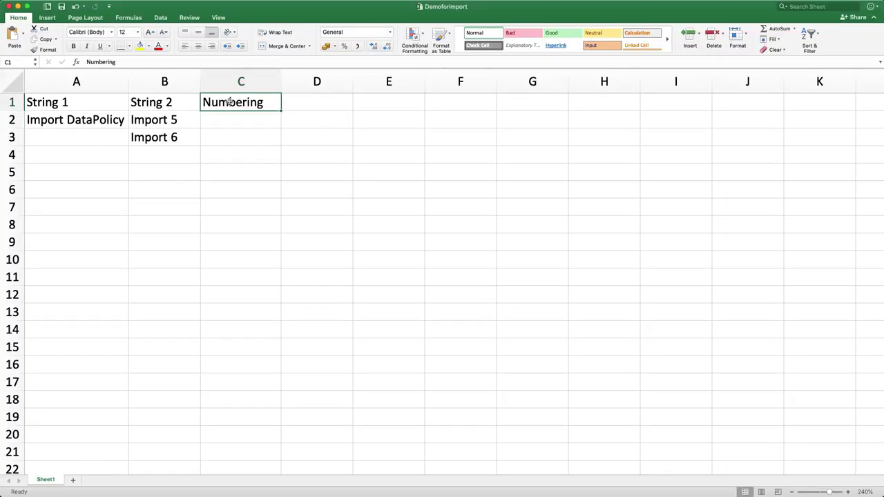
{"action": "key", "text": "Delete"}
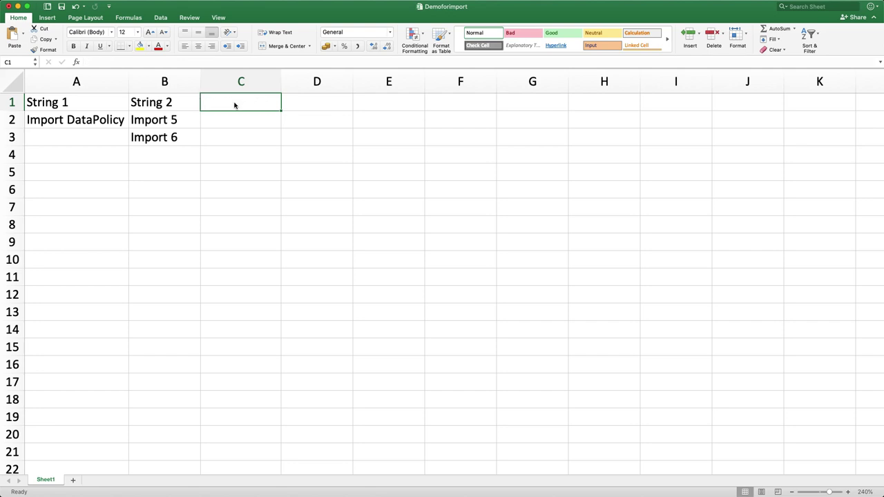
{"action": "left_click", "coordinate": [245, 107]}
{"action": "left_click", "coordinate": [63, 7]}
- Switch back to ServiceNow and load the saved Demoforimport.xlsx into the existing Demo For Import table
{"action": "key", "text": "super+Tab"}
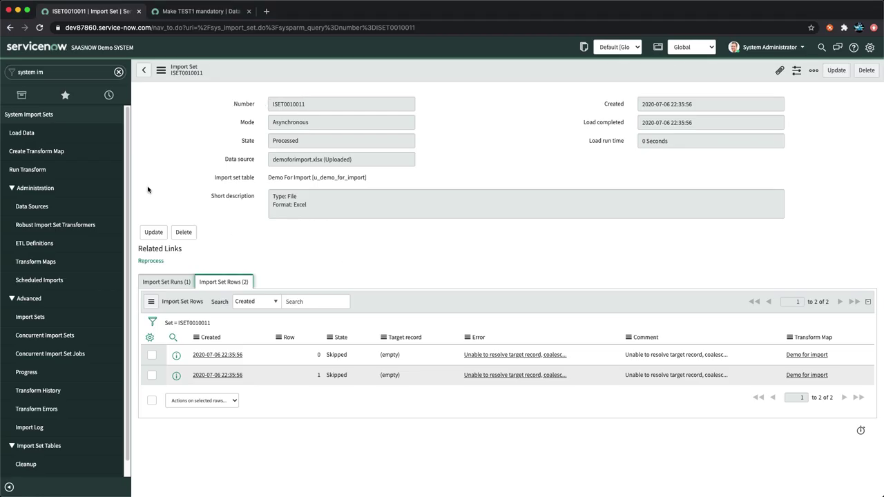
{"action": "left_click", "coordinate": [20, 135]}
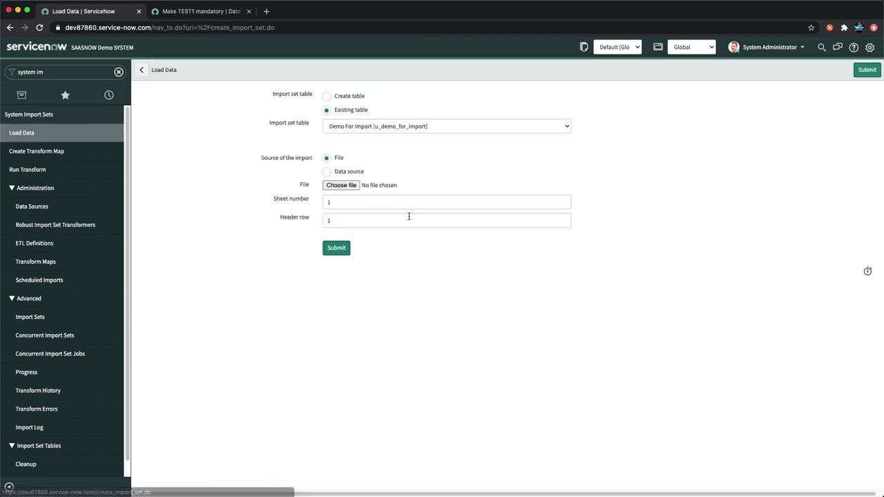
{"action": "left_click", "coordinate": [341, 186]}
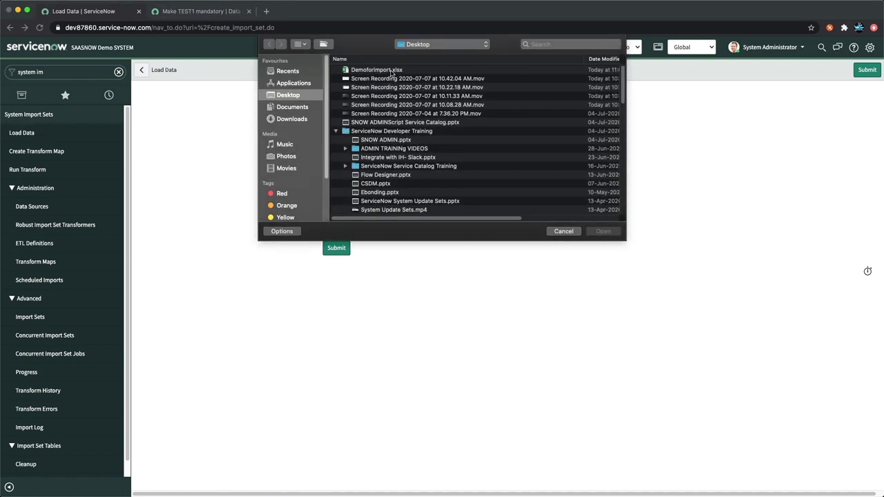
{"action": "double_click", "coordinate": [391, 69]}
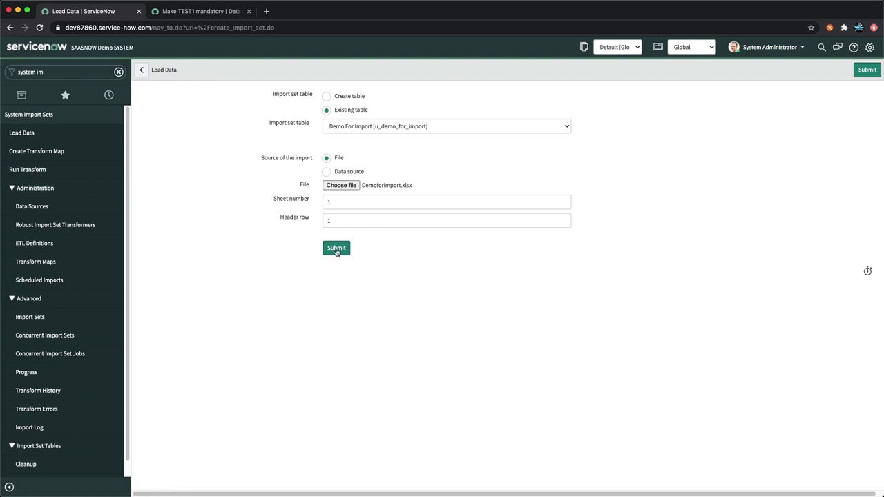
{"action": "left_click", "coordinate": [336, 250]}
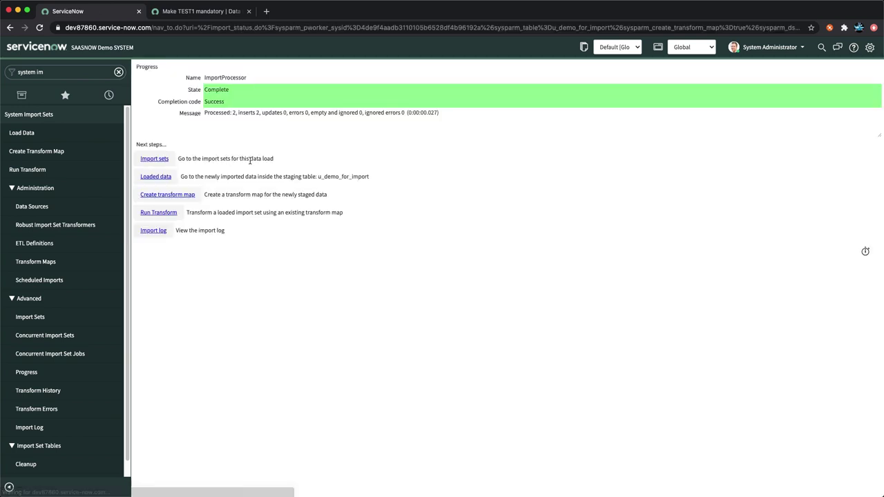
- Run the Demo for import transform on the new import set and open its record to check the row errors
{"action": "left_click", "coordinate": [154, 212]}
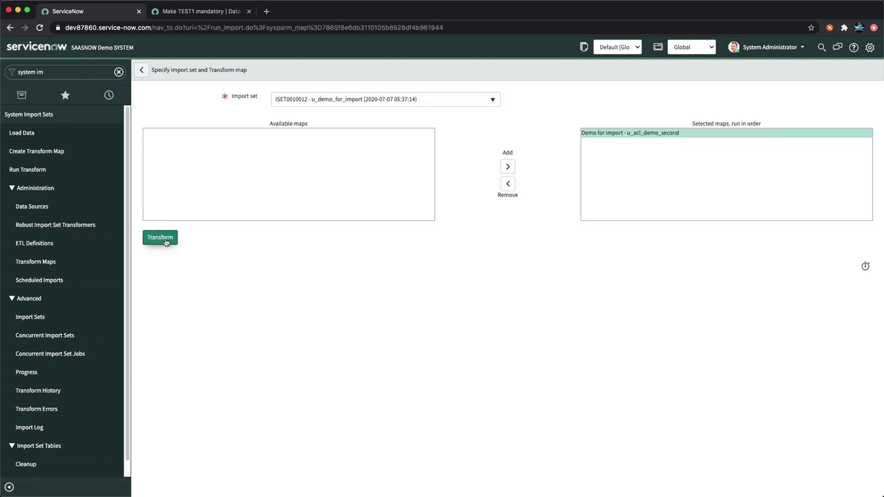
{"action": "left_click", "coordinate": [159, 238]}
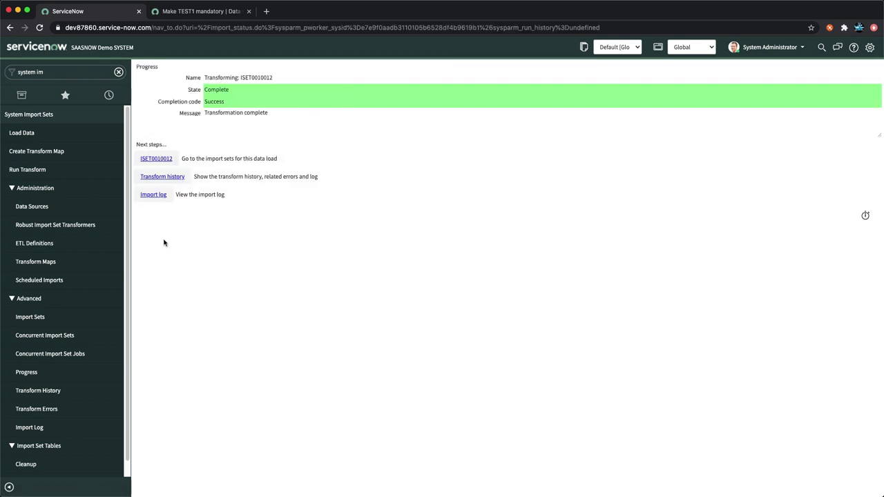
{"action": "left_click", "coordinate": [156, 159]}
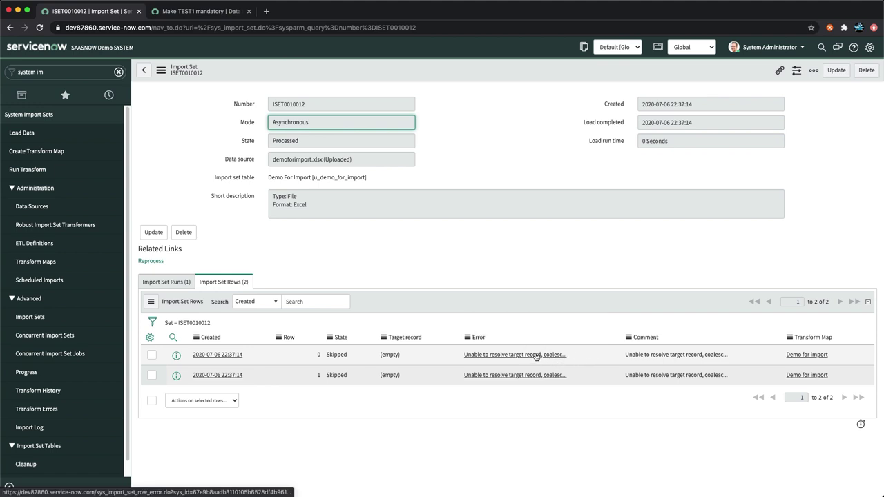
- Enable "Create new record on empty coalesce fields" on the Demo for import transform map and save it
{"action": "left_click", "coordinate": [35, 265]}
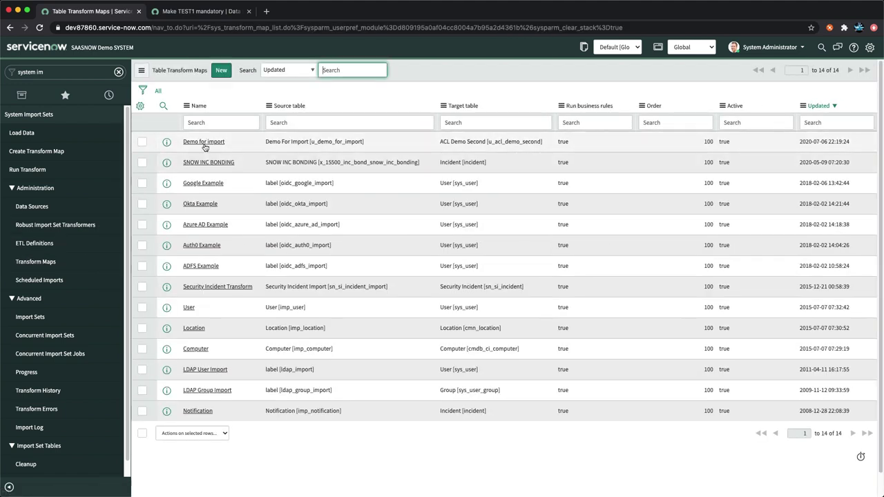
{"action": "left_click", "coordinate": [204, 145]}
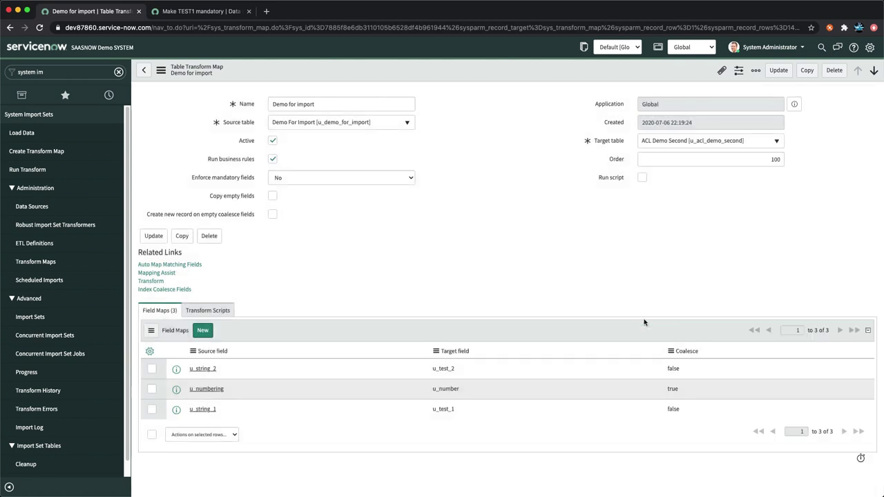
{"action": "left_click", "coordinate": [641, 318]}
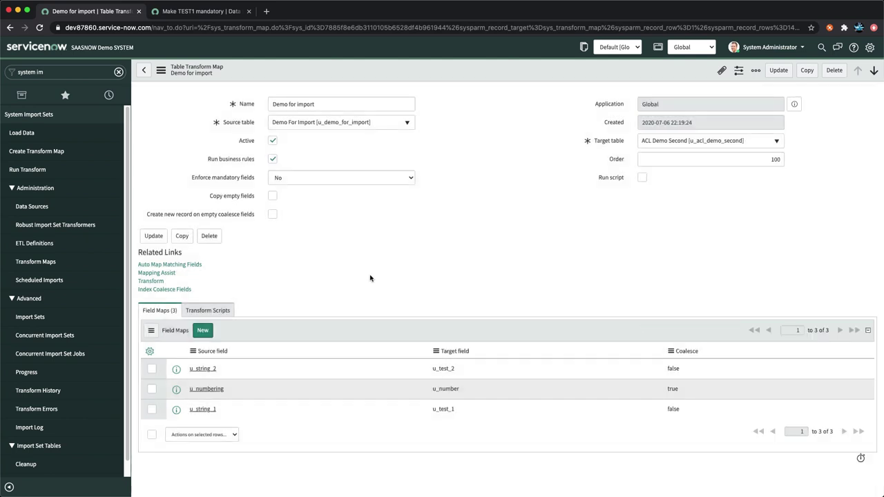
{"action": "left_click", "coordinate": [272, 214]}
{"action": "mouse_move", "coordinate": [206, 219]}
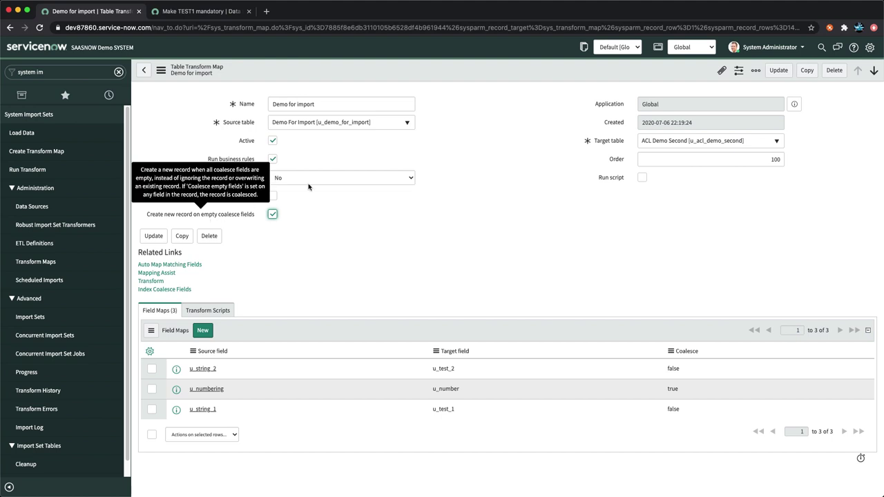
{"action": "right_click", "coordinate": [446, 83]}
{"action": "left_click", "coordinate": [462, 82]}
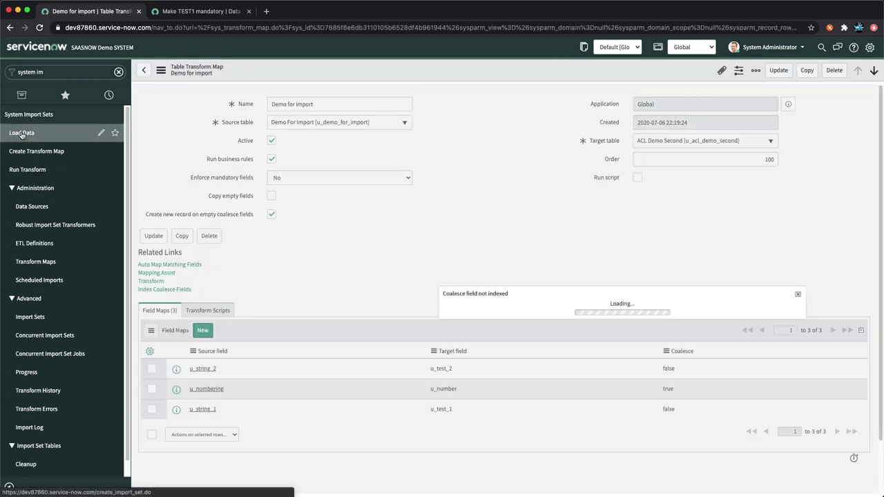
- Load Demoforimport.xlsx into the existing Demo For Import table again using the updated transform map setup
{"action": "left_click", "coordinate": [21, 134]}
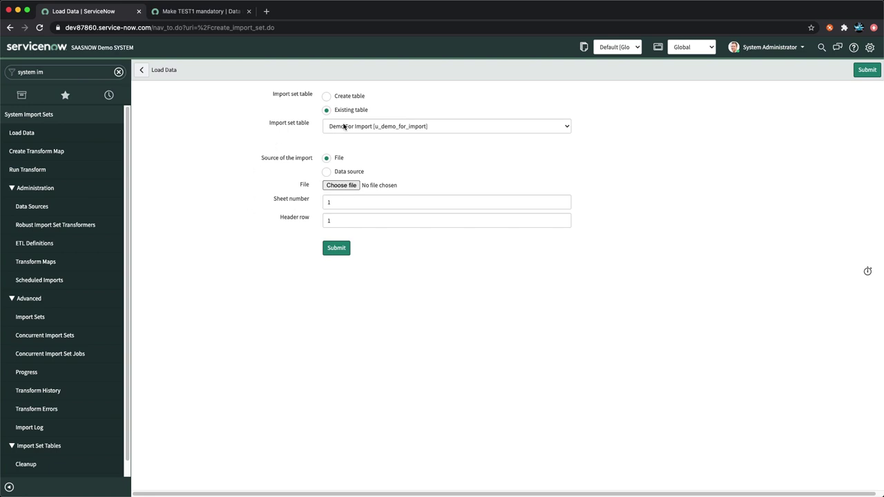
{"action": "left_click", "coordinate": [340, 186]}
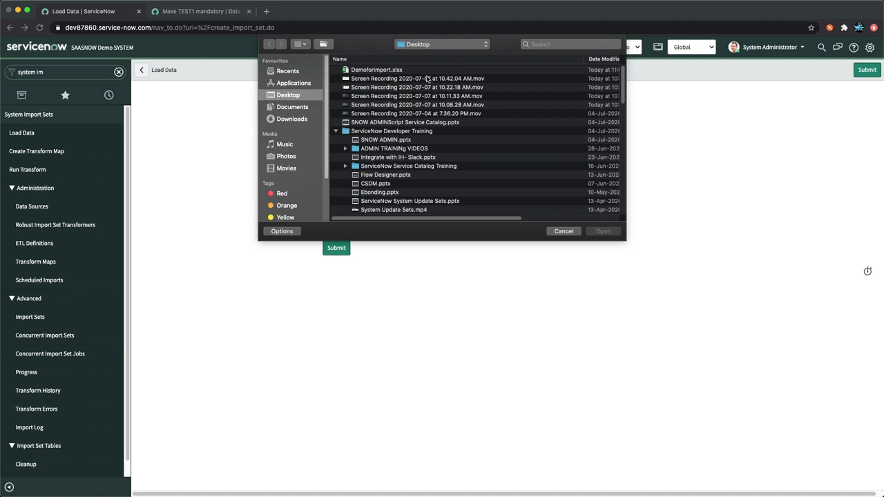
{"action": "left_click", "coordinate": [428, 70]}
{"action": "left_click", "coordinate": [601, 231]}
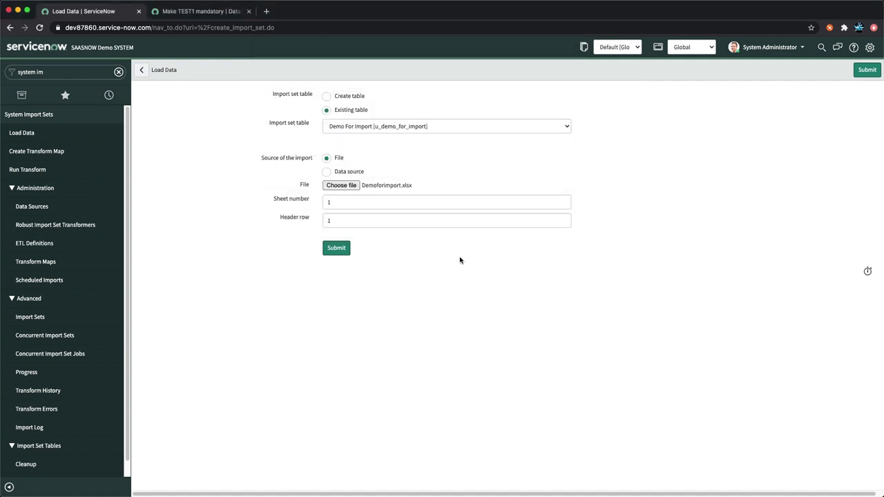
{"action": "left_click", "coordinate": [335, 250]}
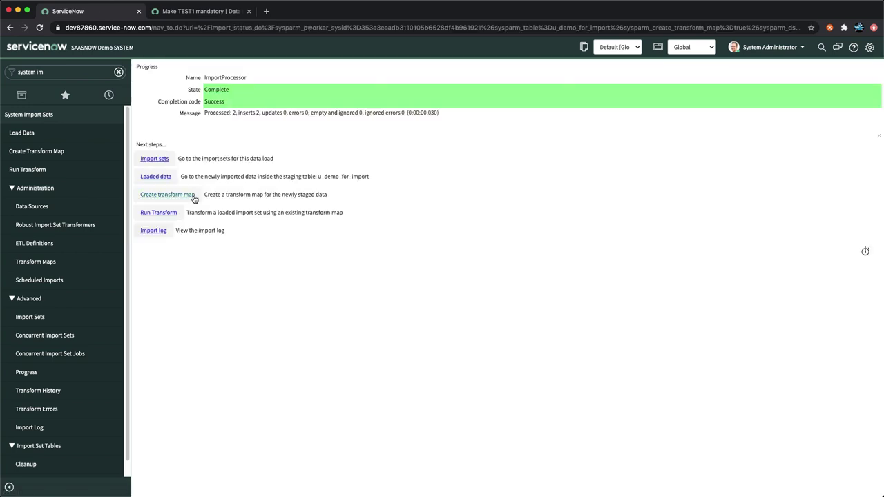
- Transform the newly loaded import set with the Demo for import map and open its import set record
{"action": "left_click", "coordinate": [159, 214]}
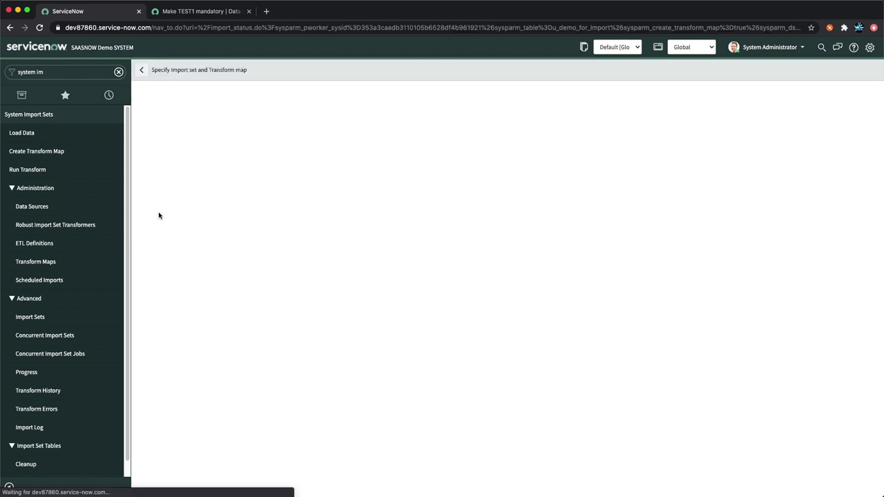
{"action": "left_click", "coordinate": [161, 239]}
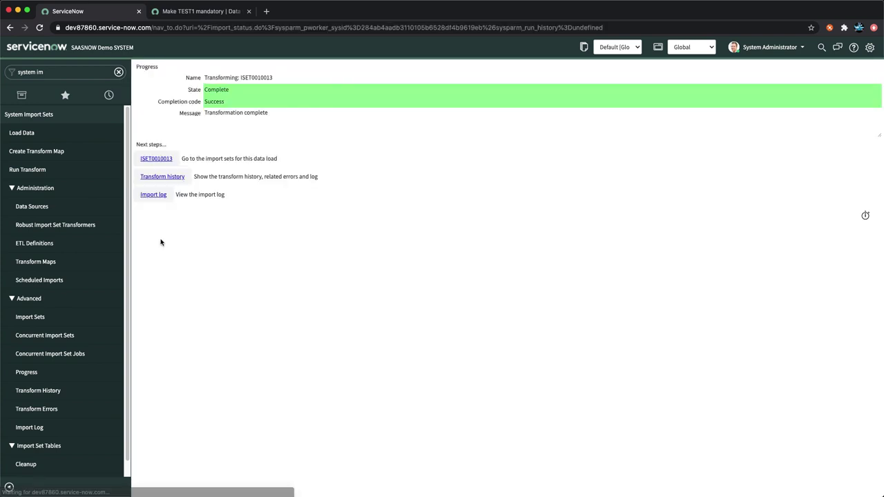
{"action": "left_click", "coordinate": [154, 159]}
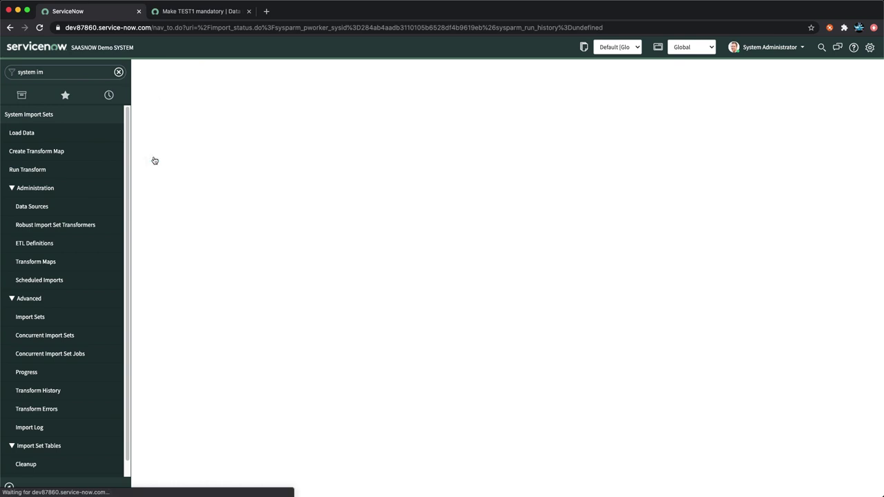